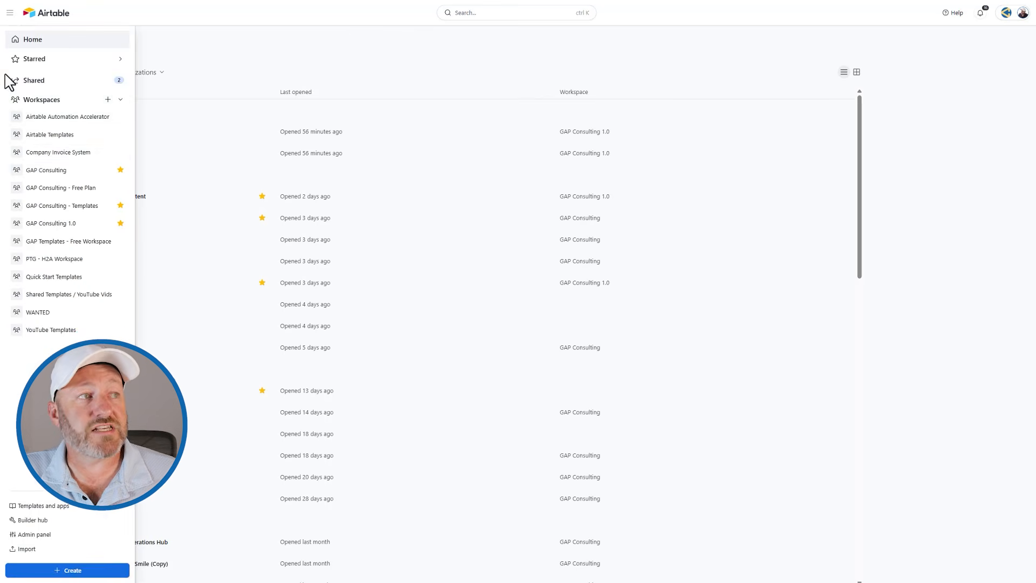
Start creating a new app and choose to build it with Omni
{"action": "mouse_move", "coordinate": [38, 558]}
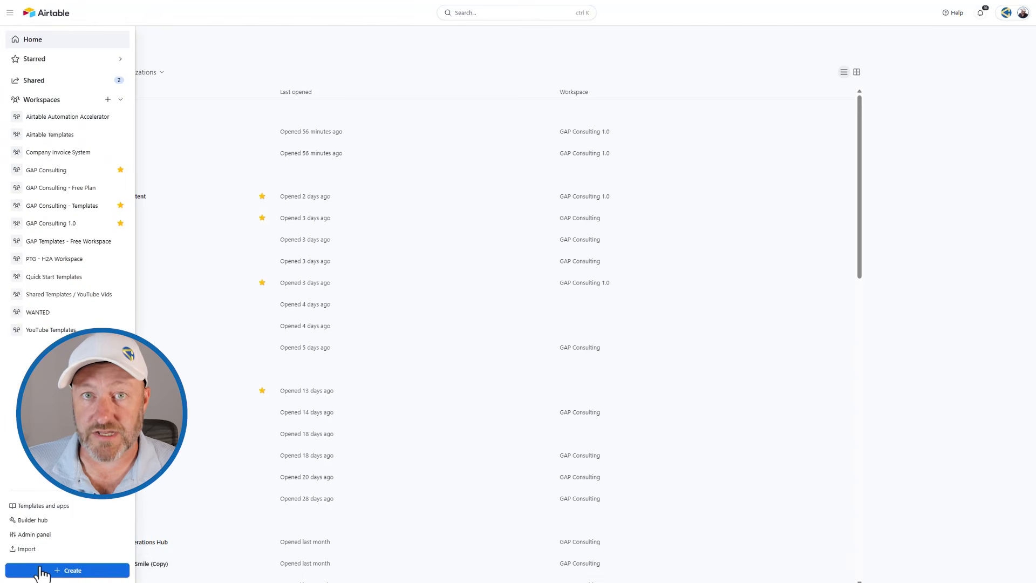
{"action": "left_click", "coordinate": [42, 571]}
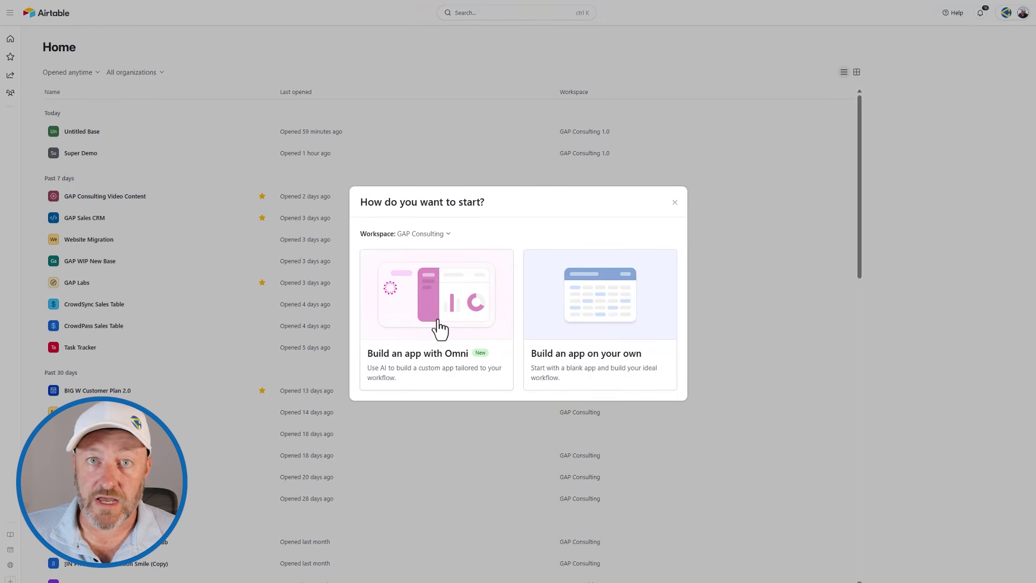
{"action": "left_click", "coordinate": [440, 327]}
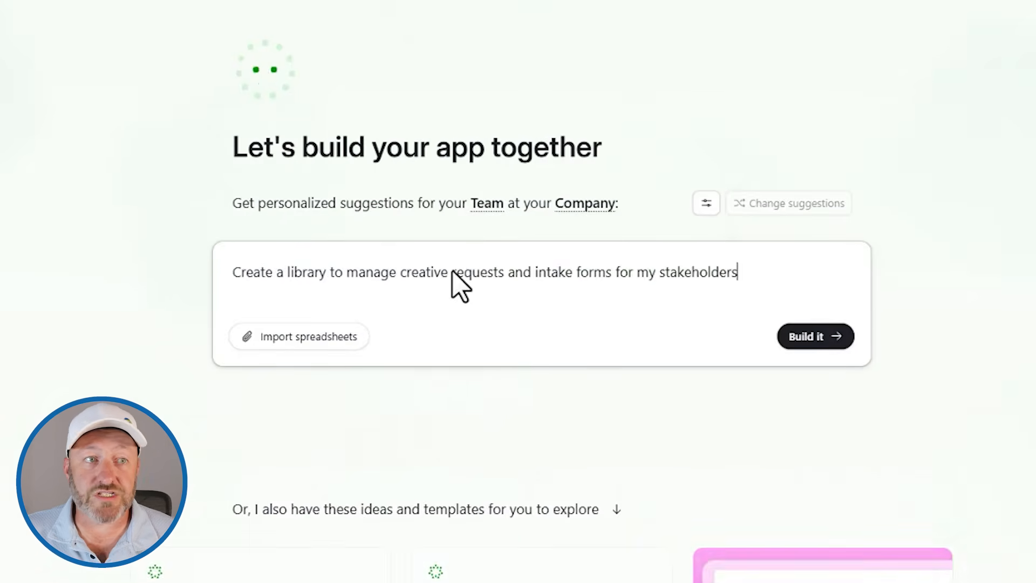
Replace the suggested prompt with a request for a consulting inbound inquiry tracker with Inquiries, Clients and Projects tables plus an inquiry pipeline page, and submit it
{"action": "triple_click", "coordinate": [454, 272]}
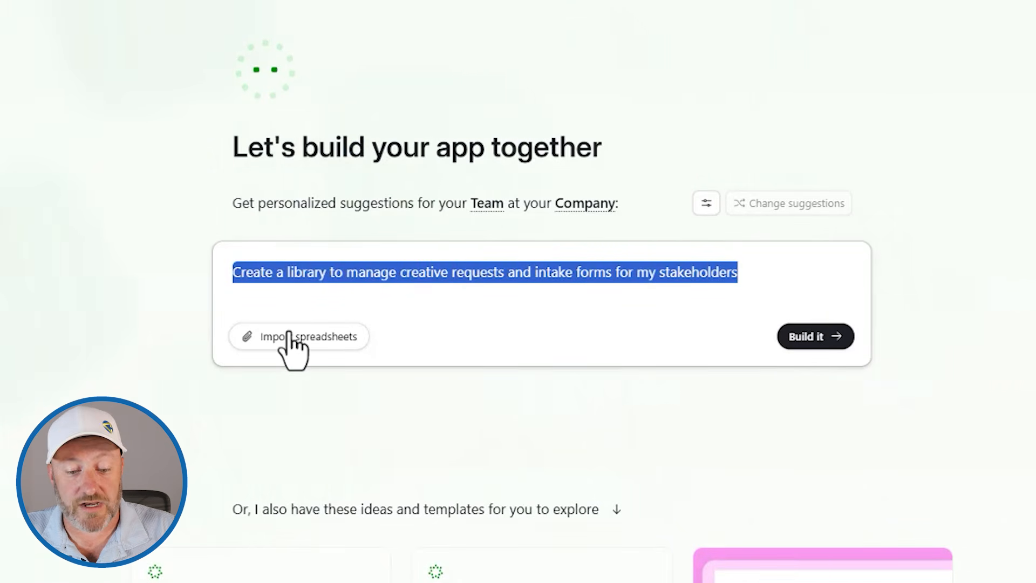
{"action": "type", "text": "Build an inbound inquiry tracker for a consulting business. Three tables. Inquiries: Name (text), Company (text), Email (email), Inquiry Message (long text), Budget Range (single select: Under $5k, $5k-$15k, $15k-$50k, $50k+), Status (single select: New, Qualified, Follow-Up Sent, Not a Fit), Draft Reply (long text). Clients: Company (text), Contact (text), Status (single select: Active, Past). Projects: Project Name (text), Client (link to Clients), Stage (single select: Scoping, Building, Delivered). Link Inquiries to Clients. Add a grid view of Inquiries grouped by Status, and a simple interface with an inquiry pipeline page."}
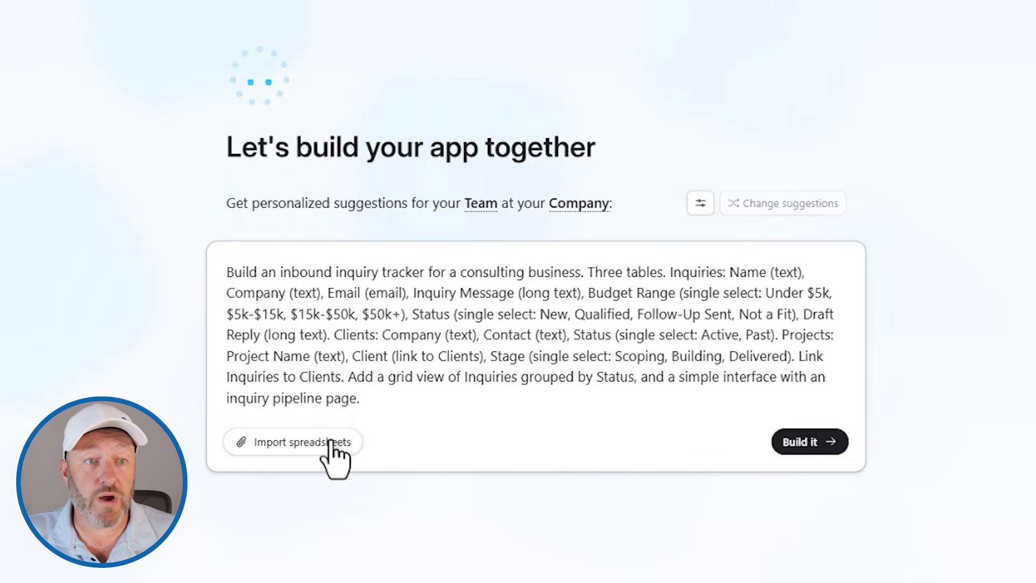
{"action": "left_click", "coordinate": [799, 451]}
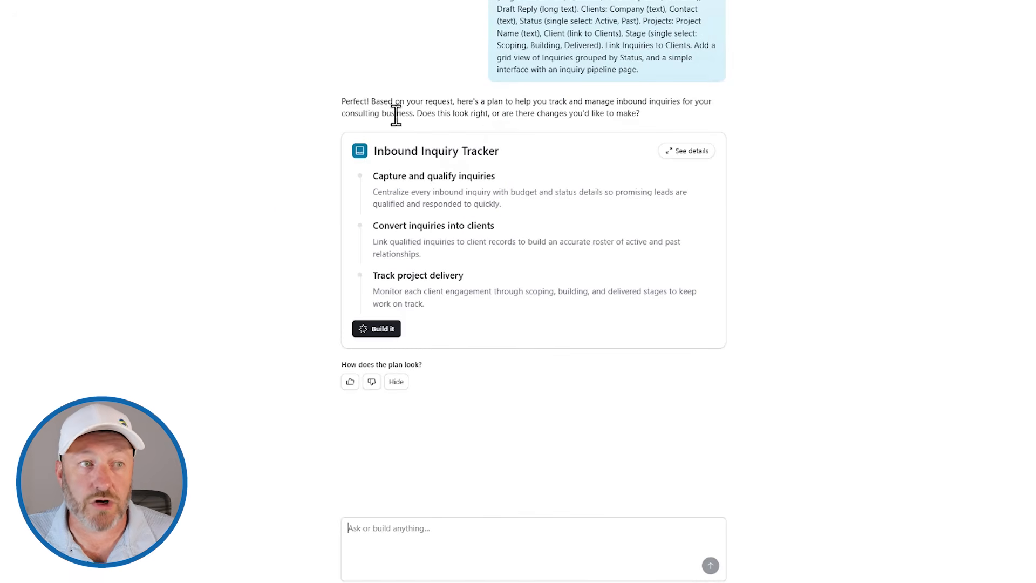
Expand the details of the proposed Inbound Inquiry Tracker plan and build the app from it
{"action": "left_click", "coordinate": [685, 153]}
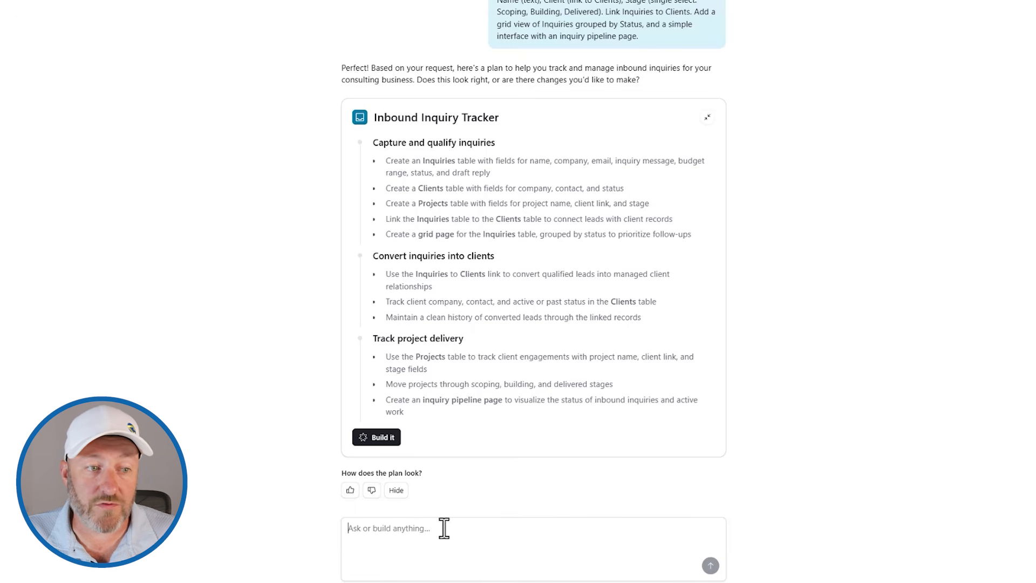
{"action": "left_click", "coordinate": [379, 439]}
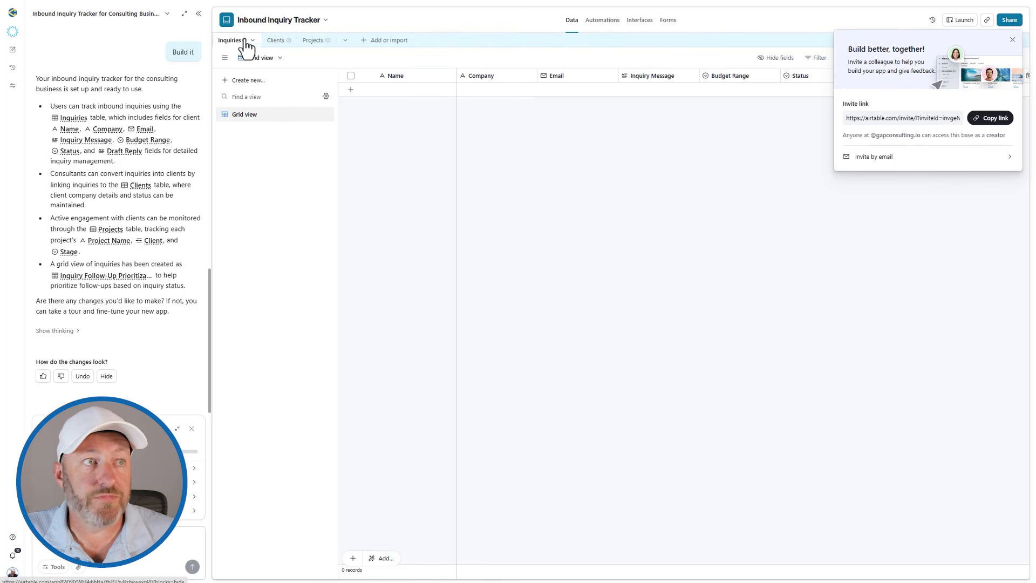
Review the fields and sample records of the Projects, Clients and Inquiries tables
{"action": "left_click", "coordinate": [305, 46]}
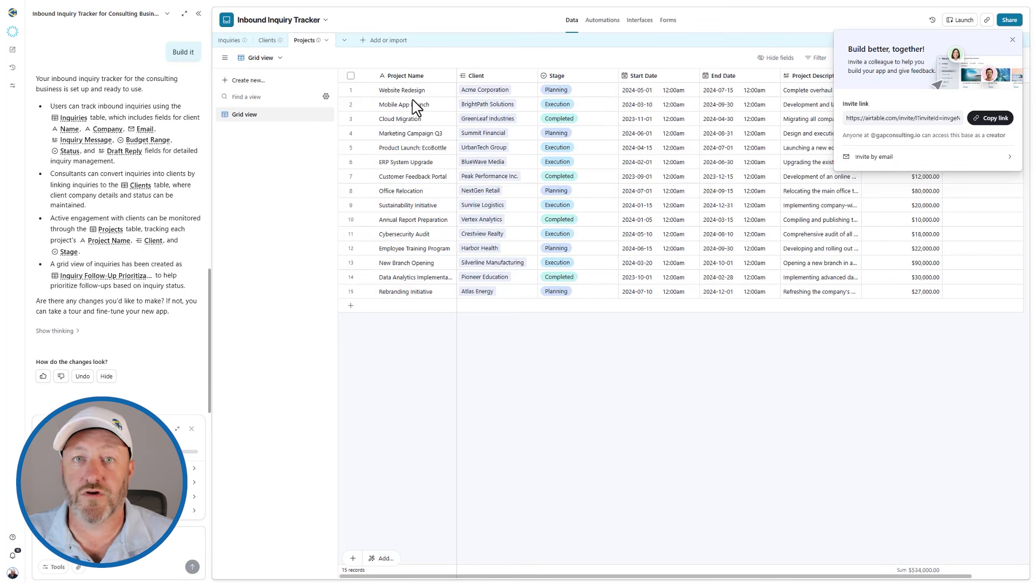
{"action": "left_click", "coordinate": [268, 41]}
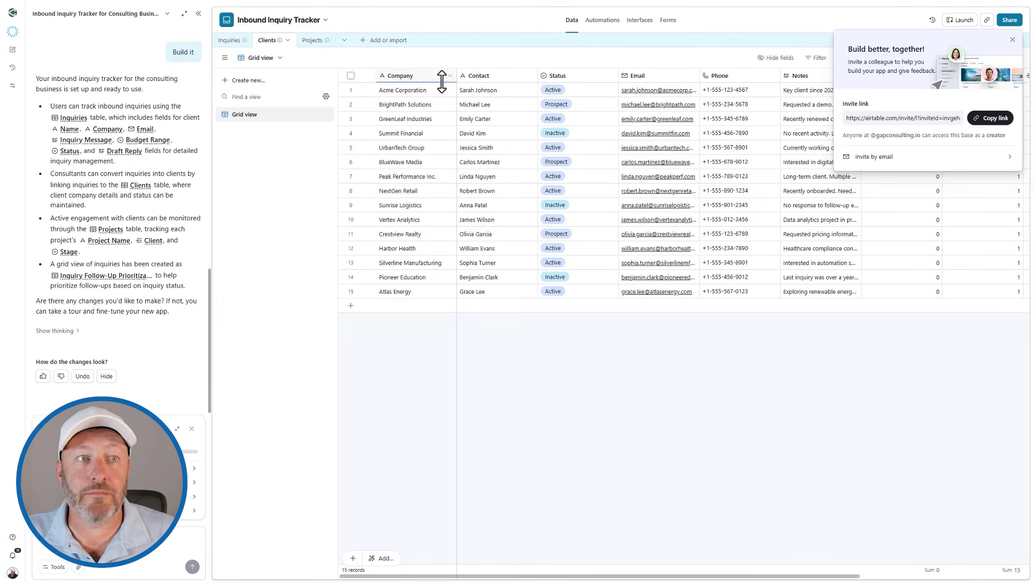
{"action": "left_click", "coordinate": [229, 42]}
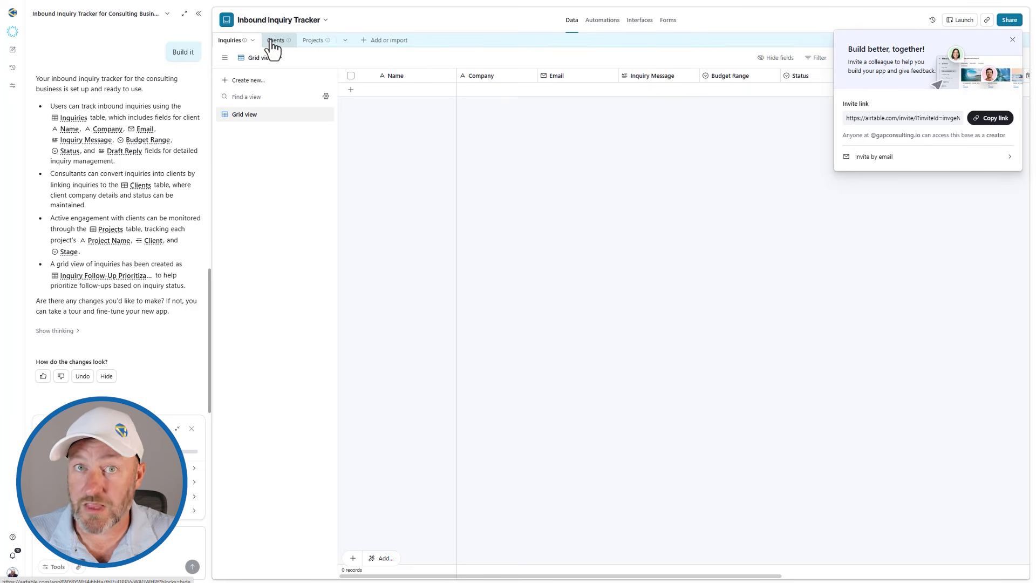
Examine the Inquiry Pipeline and Inquiry Follow-Up Prioritization interface pages, and open the base's automations
{"action": "left_click", "coordinate": [638, 21]}
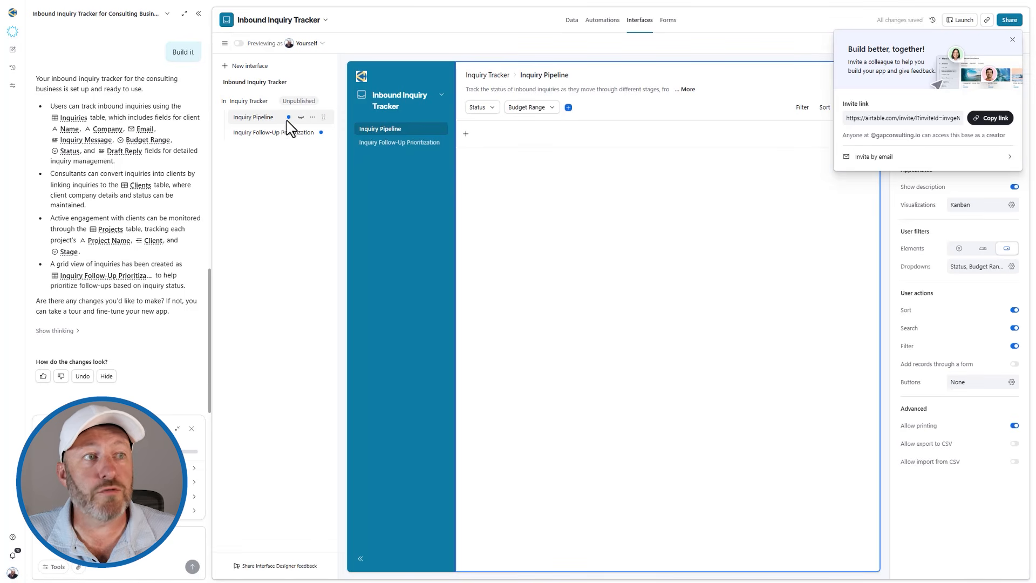
{"action": "left_click", "coordinate": [251, 135]}
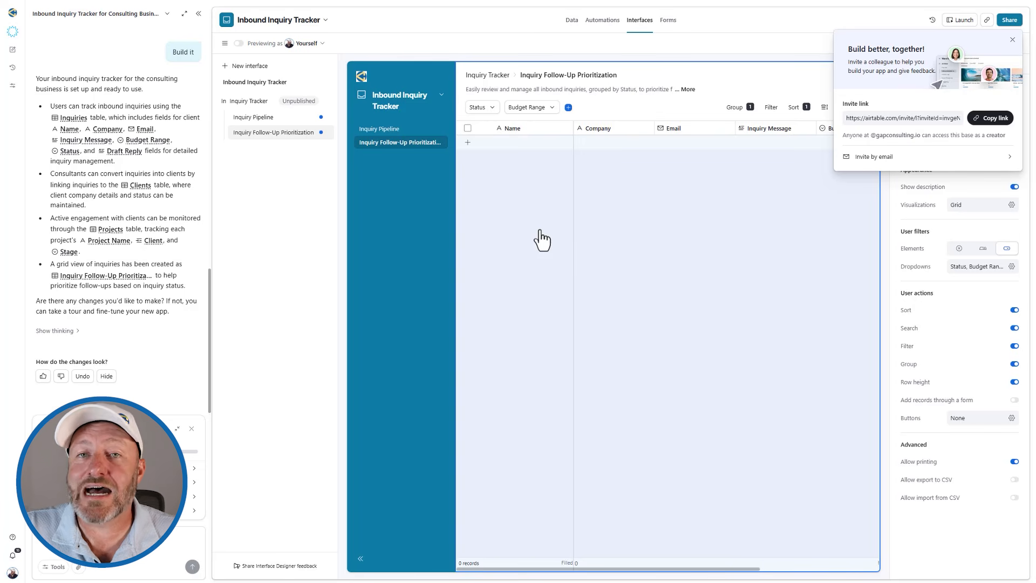
{"action": "left_click", "coordinate": [603, 21]}
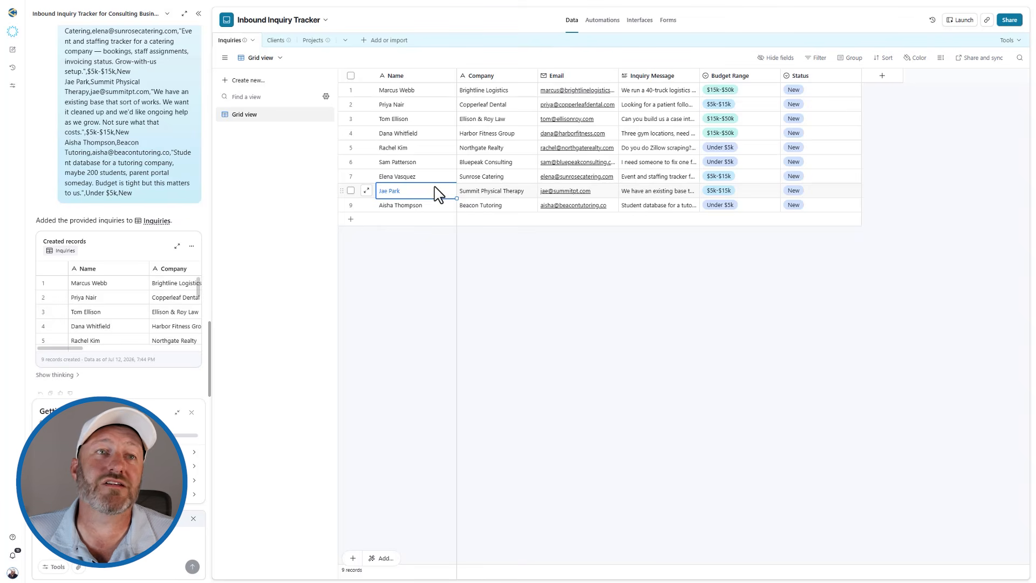
Review the inquiries on the Follow-Up Prioritization and Pipeline interface pages, and check the third record's Inquiry Message in the Inquiries table
{"action": "left_click", "coordinate": [635, 23]}
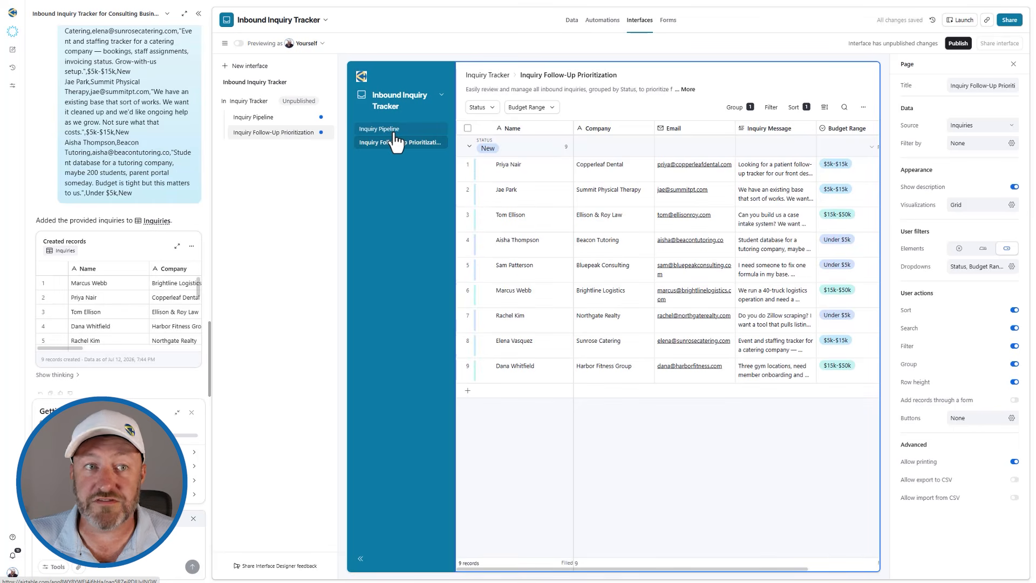
{"action": "left_click", "coordinate": [395, 130]}
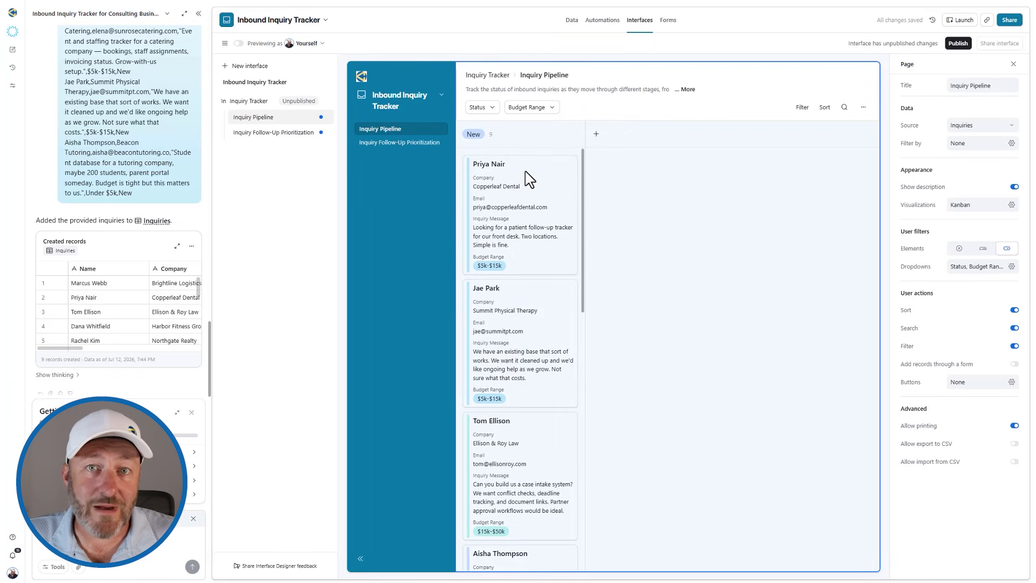
{"action": "left_click", "coordinate": [572, 20]}
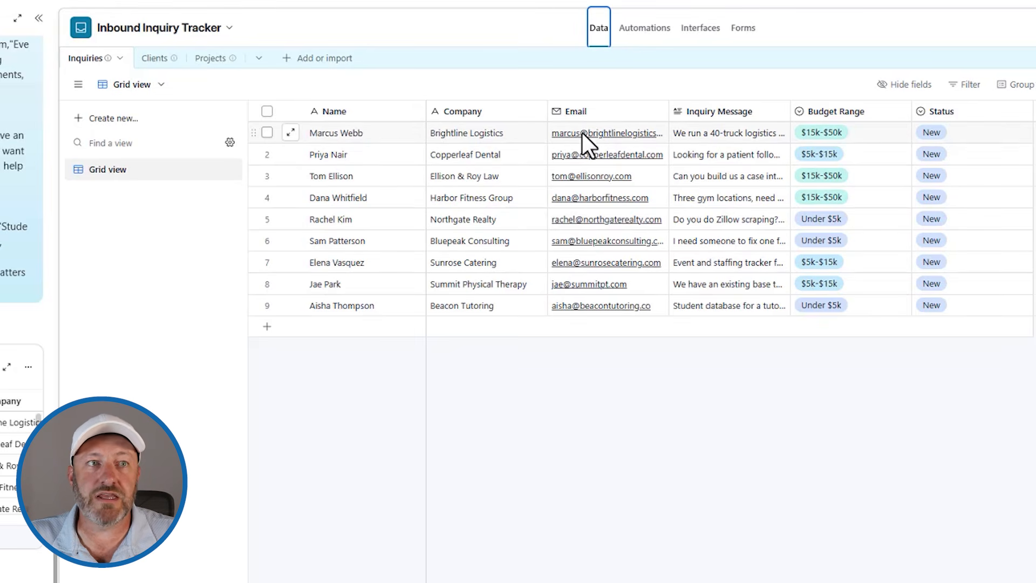
{"action": "left_click", "coordinate": [708, 178]}
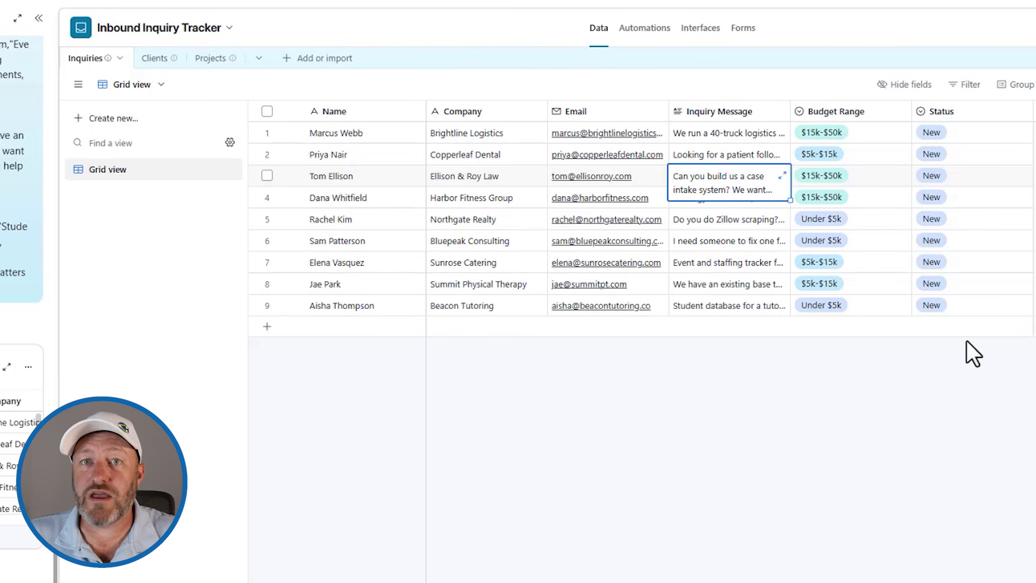
Collapse the Omni chat and insert a custom agent field directly before the Inquiry Message field in the Inquiries table
{"action": "left_click", "coordinate": [38, 18]}
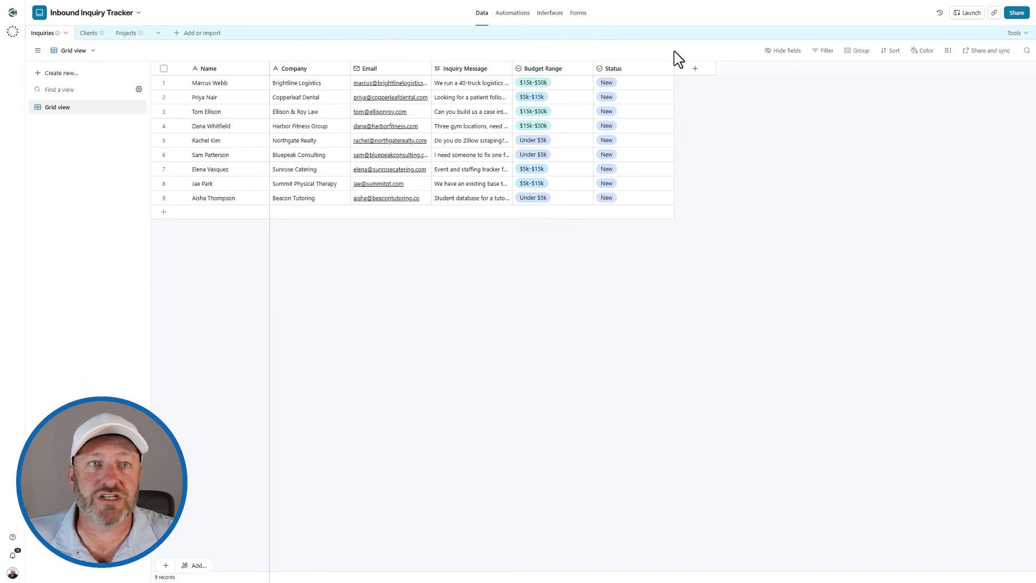
{"action": "key", "text": "ctrl+plus"}
{"action": "key", "text": "ctrl+plus"}
{"action": "key", "text": "ctrl+plus"}
{"action": "scroll", "coordinate": [678, 103], "scroll_direction": "right", "scroll_amount": 2}
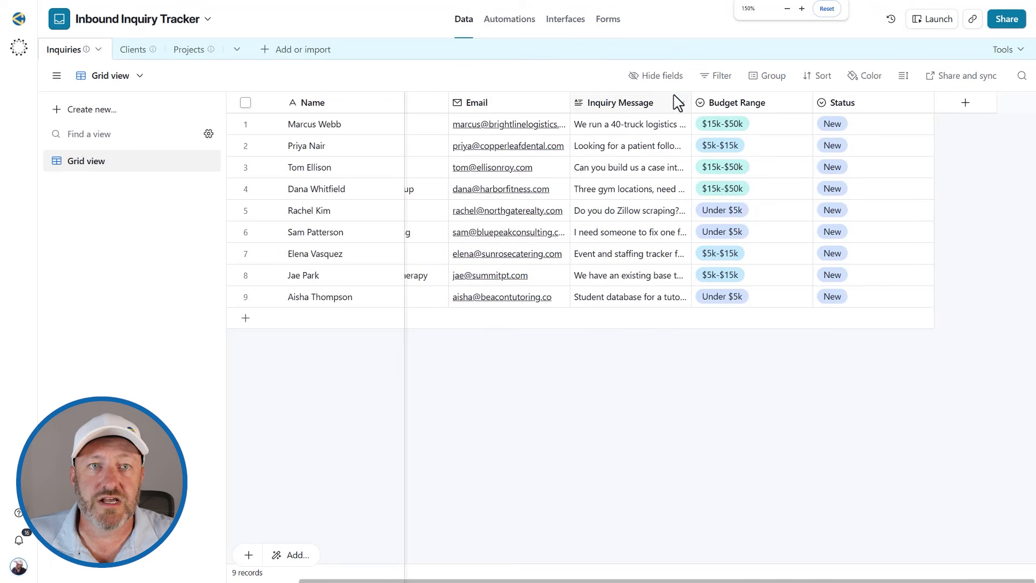
{"action": "right_click", "coordinate": [605, 106]}
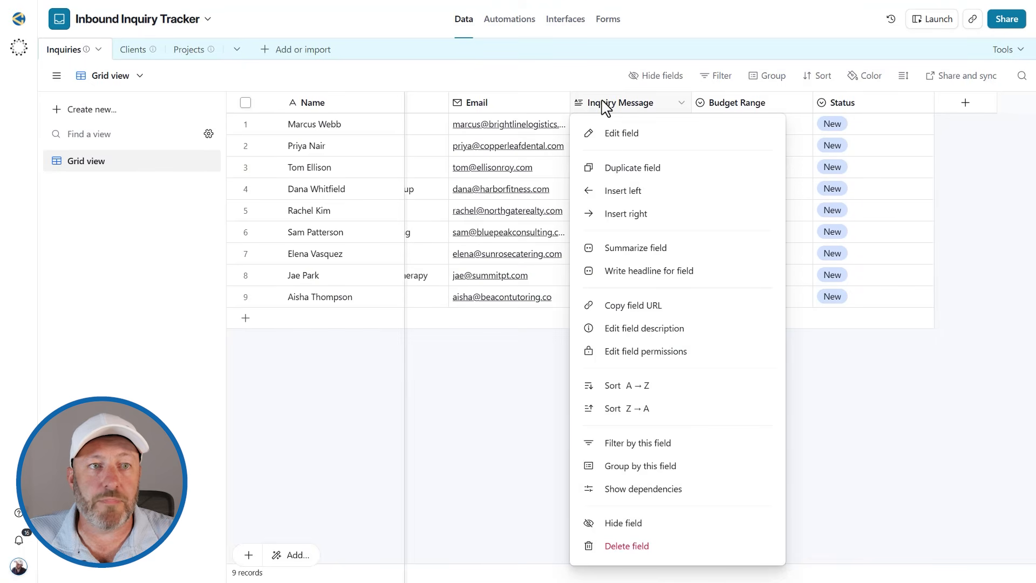
{"action": "left_click", "coordinate": [611, 193]}
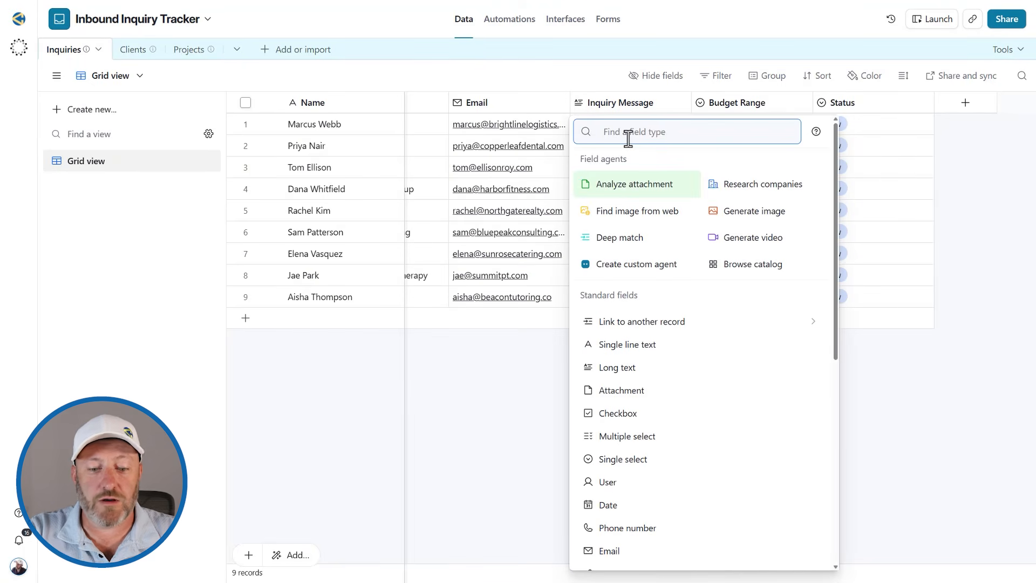
{"action": "type", "text": "Catego"}
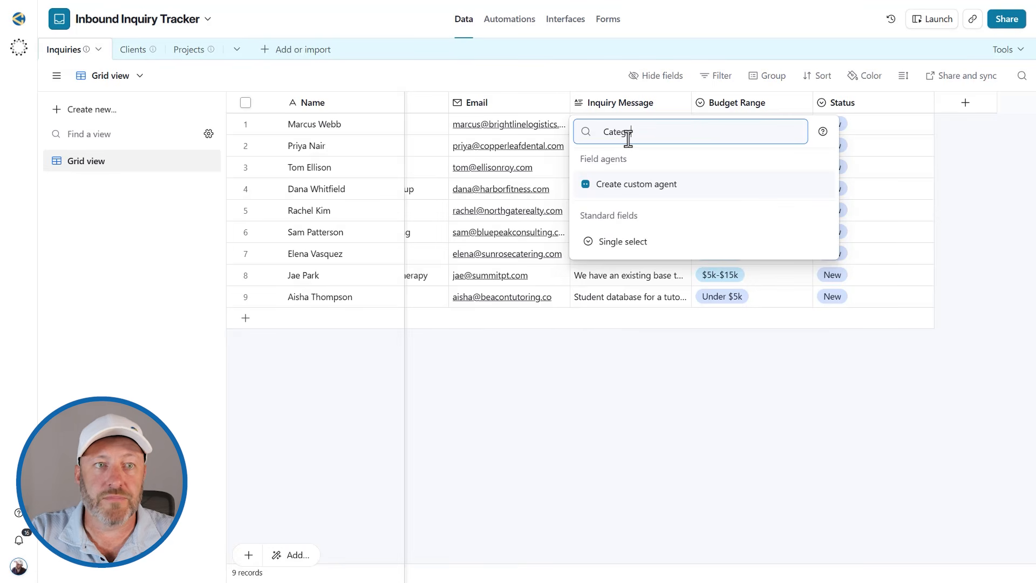
{"action": "key", "text": "ctrl+a"}
{"action": "key", "text": "ctrl+c"}
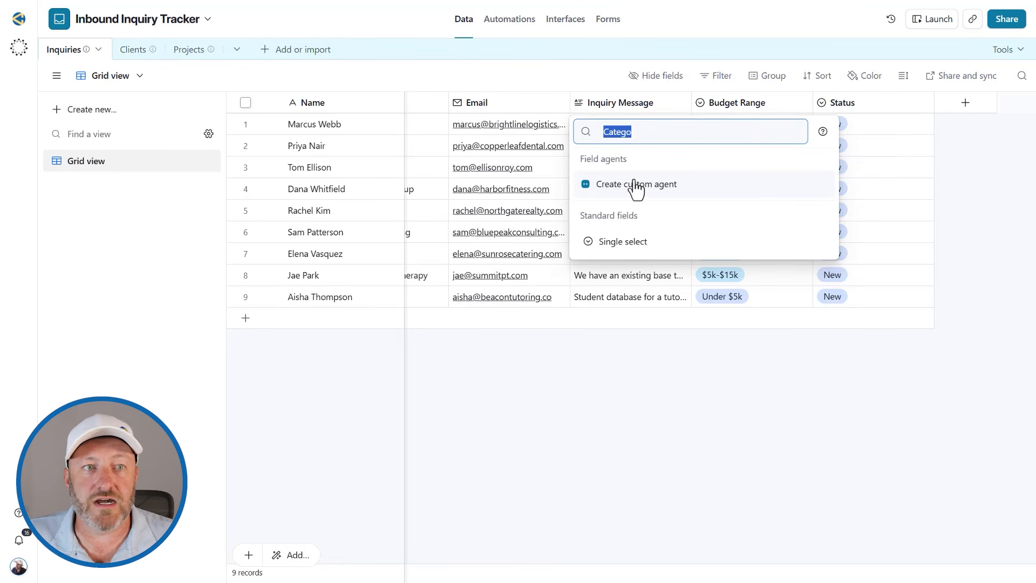
{"action": "left_click", "coordinate": [637, 189]}
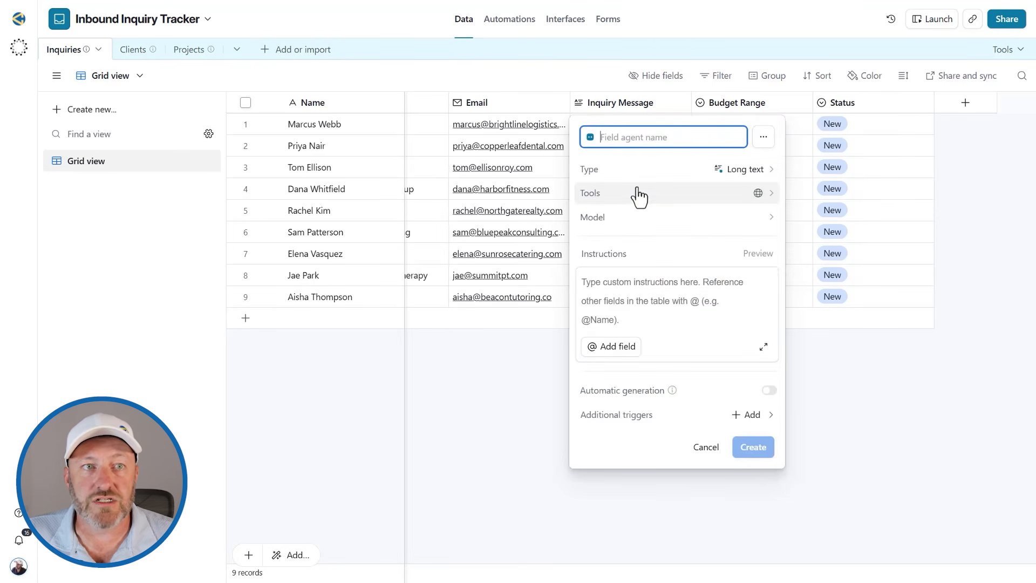
Name the field agent Category and set its output type to Single select
{"action": "key", "text": "ctrl+v"}
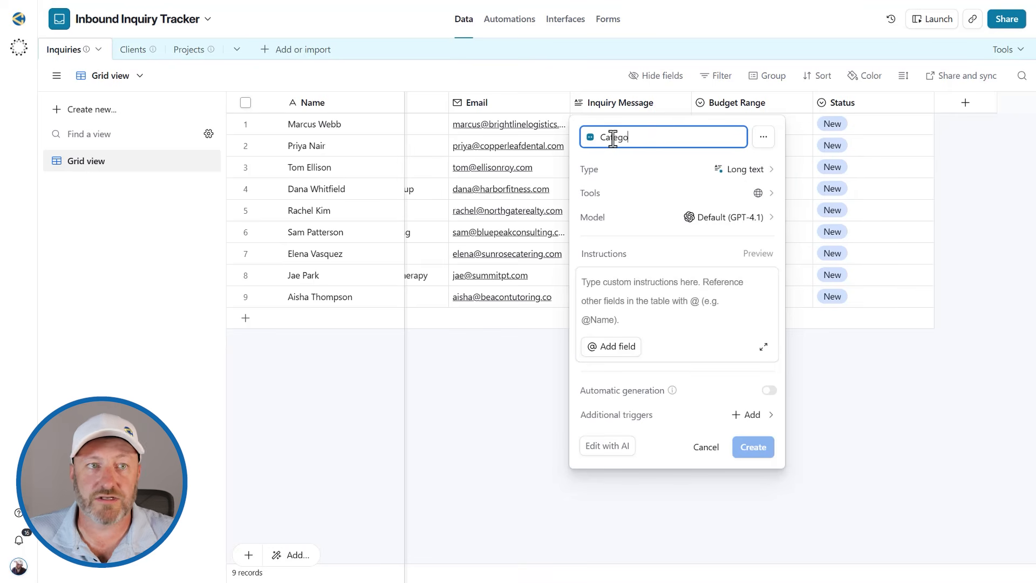
{"action": "type", "text": "ry"}
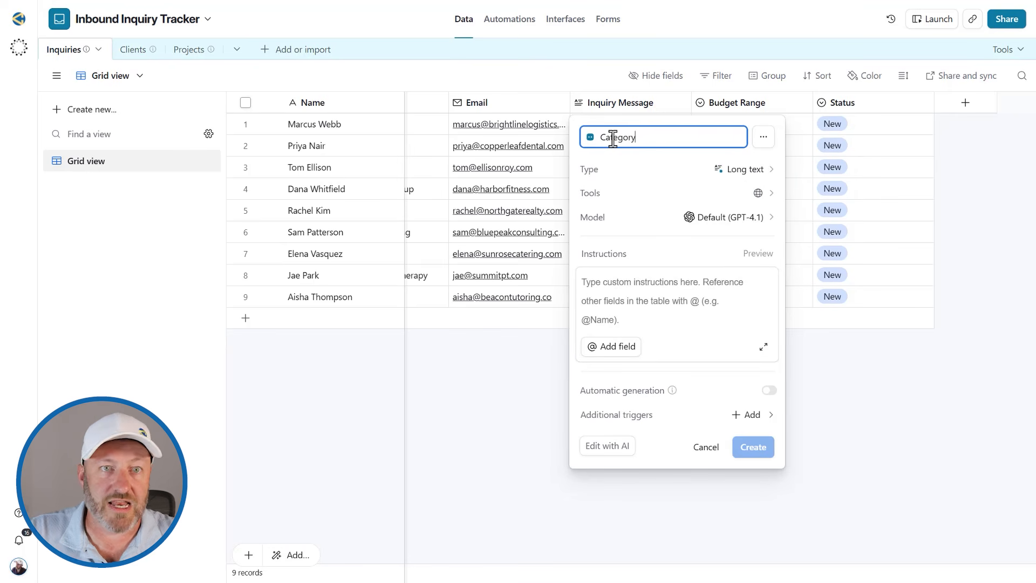
{"action": "left_click", "coordinate": [708, 177]}
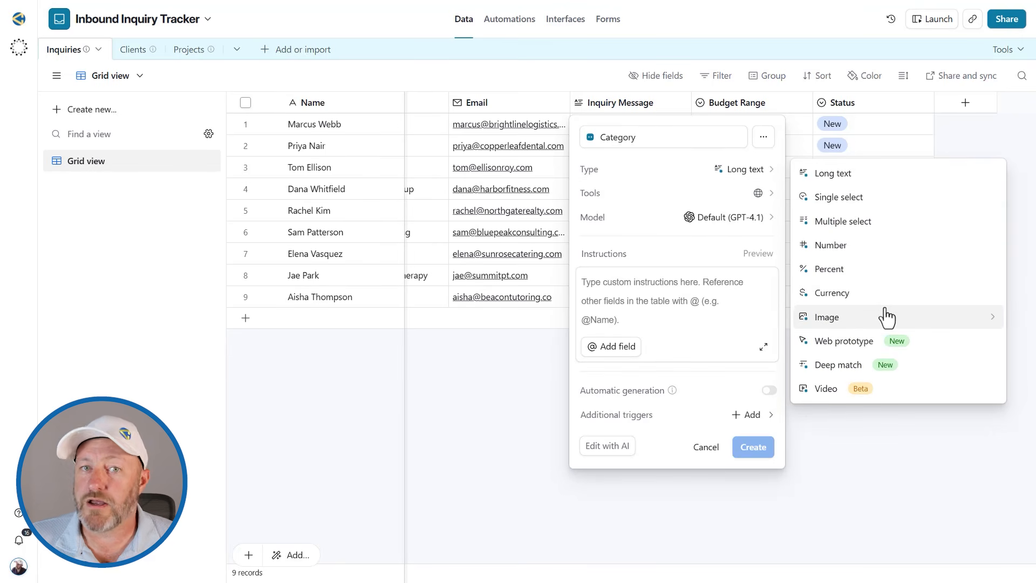
{"action": "left_click", "coordinate": [857, 197]}
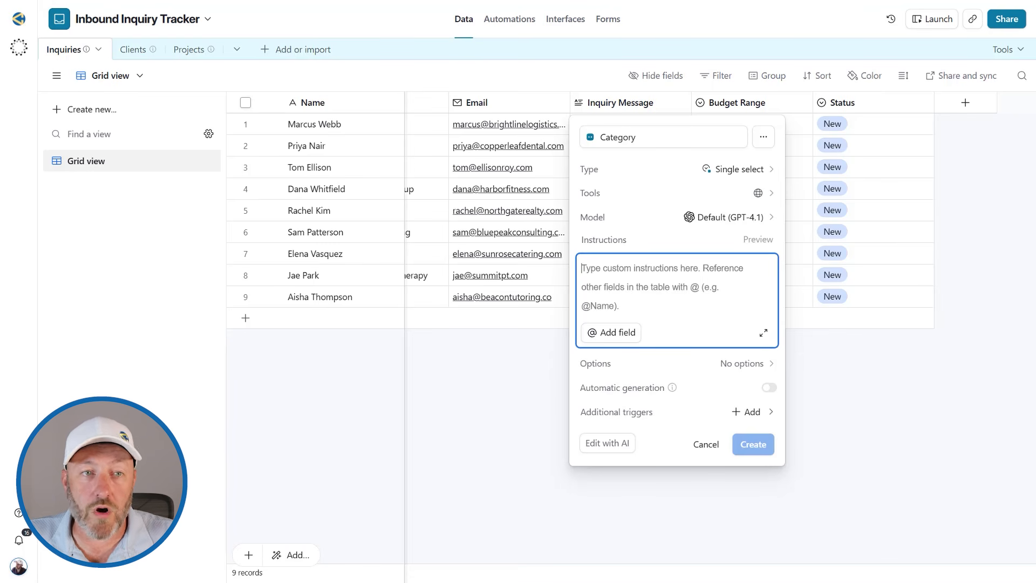
Enter agent instructions to read the Inquiry Message and Budget Range and categorize the inquiry as Standard Build, Complex Build, or Not a Fit
{"action": "type", "text": "Read the Inquiry Message and Budget Range and categorize this inquiry as Standard Build, Complex Build, or Not a Fit."}
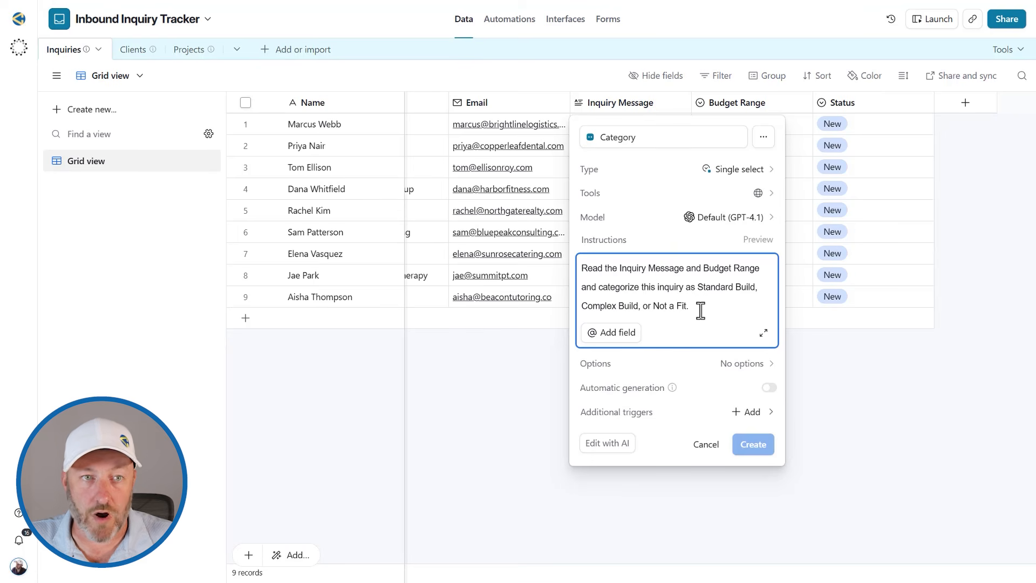
{"action": "key", "text": "Return"}
{"action": "key", "text": "Return"}
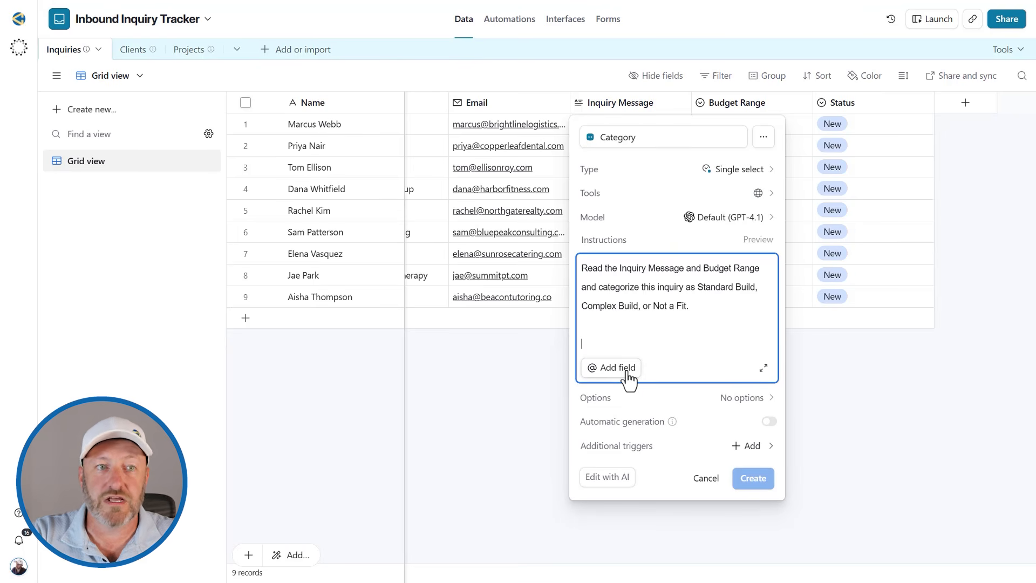
Add an "Inquiry Message:" line below the agent instructions, followed by a reference to the Inquiry Message field
{"action": "type", "text": "Inquiry Mess"}
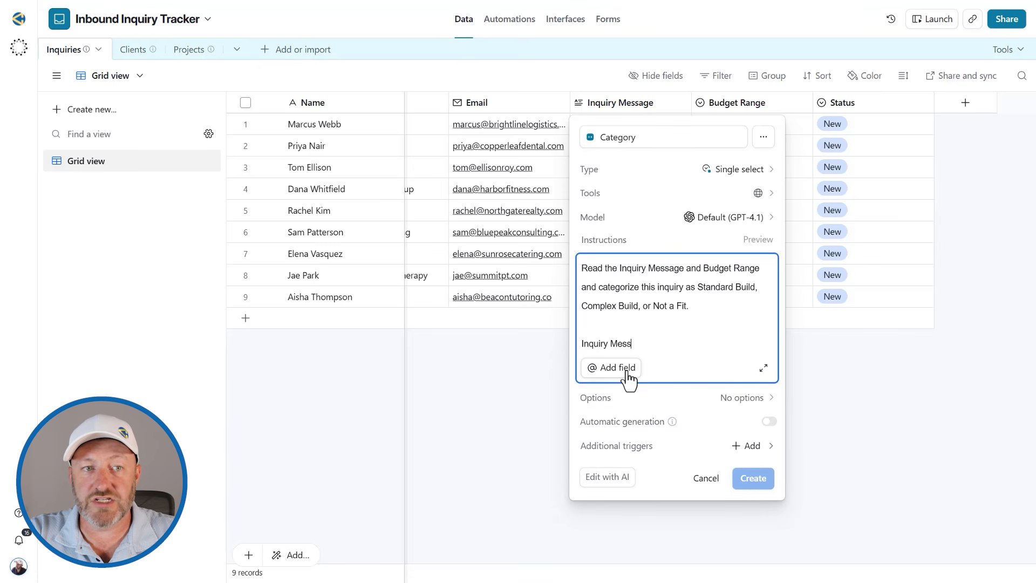
{"action": "type", "text": "age:"}
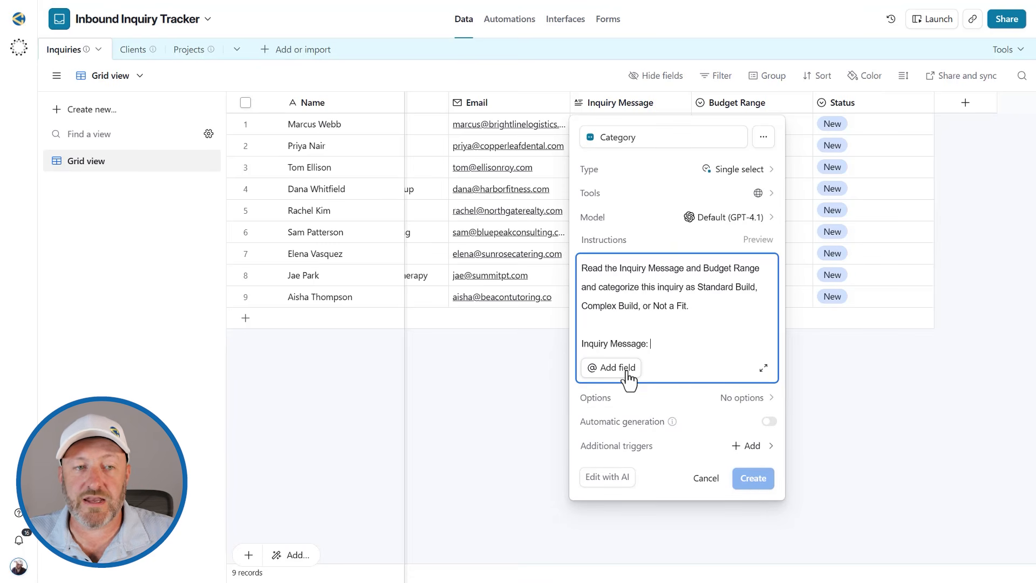
{"action": "left_click", "coordinate": [628, 372]}
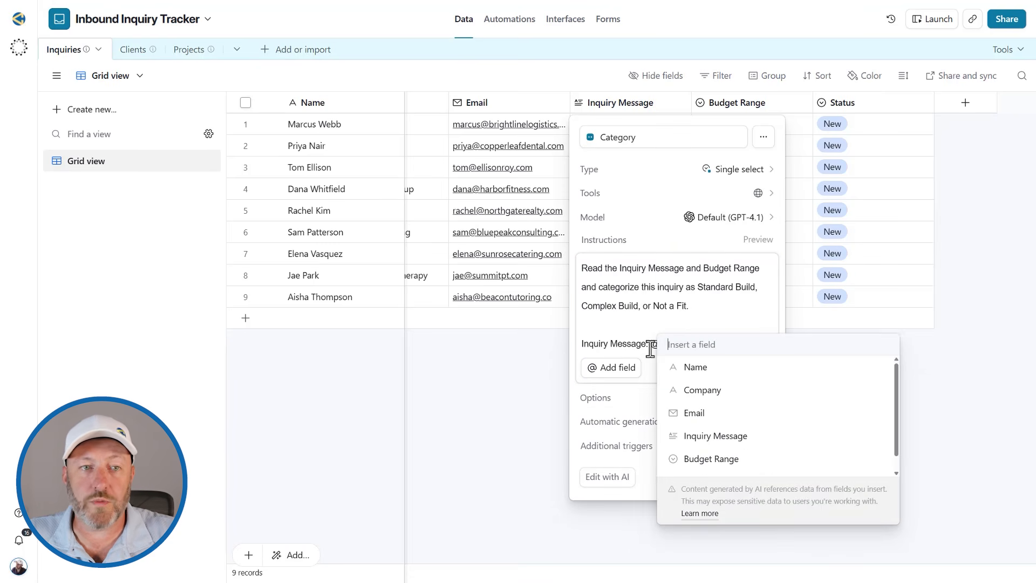
{"action": "key", "text": "BackSpace"}
{"action": "left_click", "coordinate": [615, 368]}
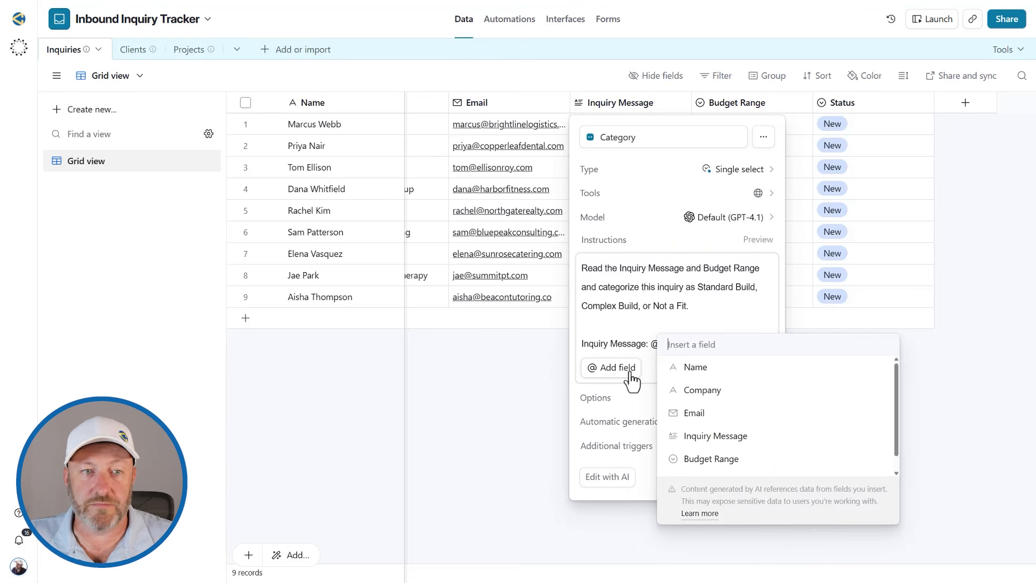
{"action": "left_click", "coordinate": [724, 436]}
{"action": "key", "text": "Return"}
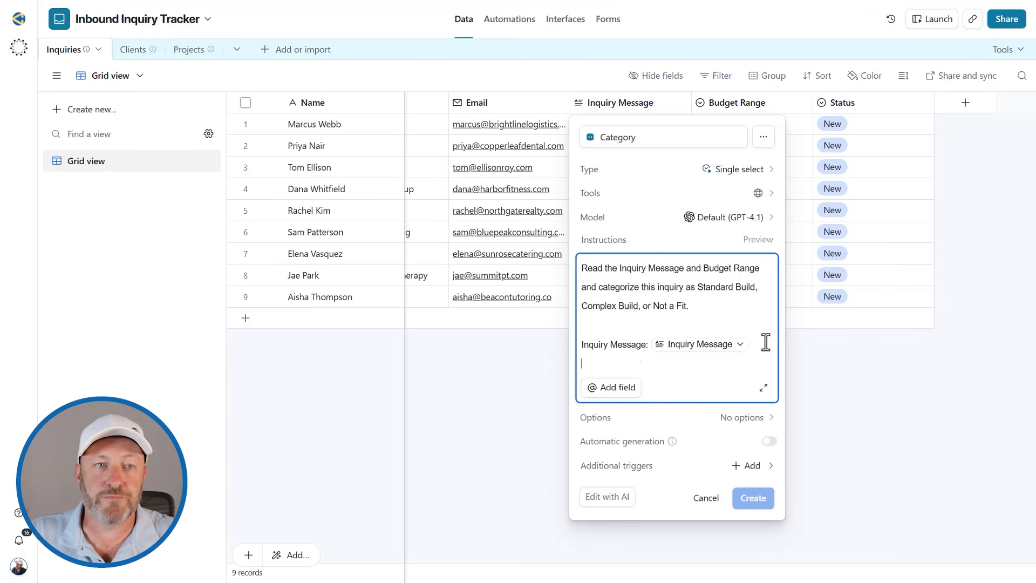
Add a "Budget Rage:" line to the instructions, followed by a reference to the Budget Range field
{"action": "type", "text": "Budget R"}
{"action": "key", "text": "BackSpace"}
{"action": "key", "text": "BackSpace"}
{"action": "type", "text": "Rage: "}
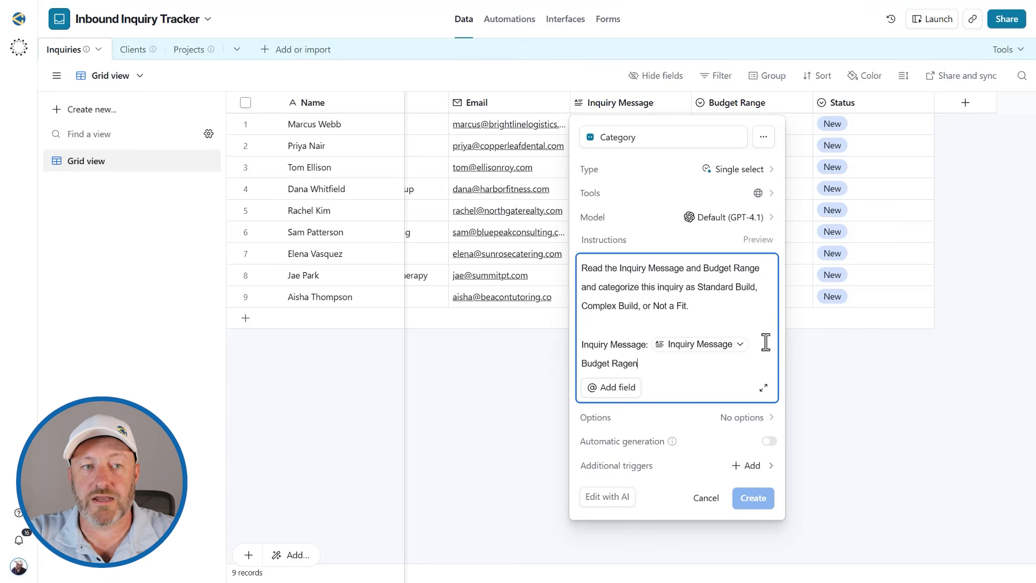
{"action": "type", "text": "@"}
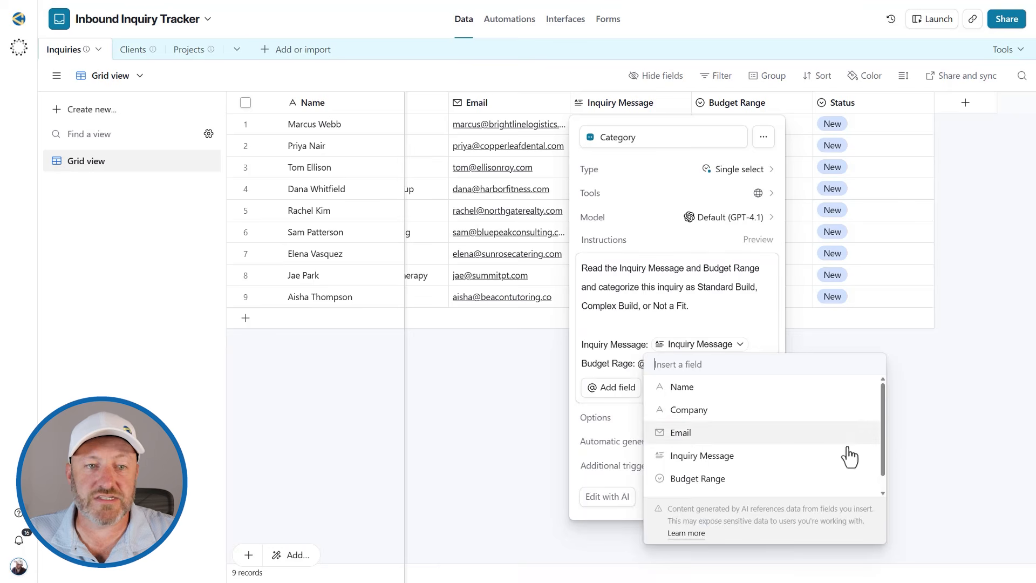
{"action": "left_click", "coordinate": [724, 480]}
Put an "Inputs:" heading above the two field reference lines and enclose those lines in square brackets
{"action": "left_click", "coordinate": [635, 327]}
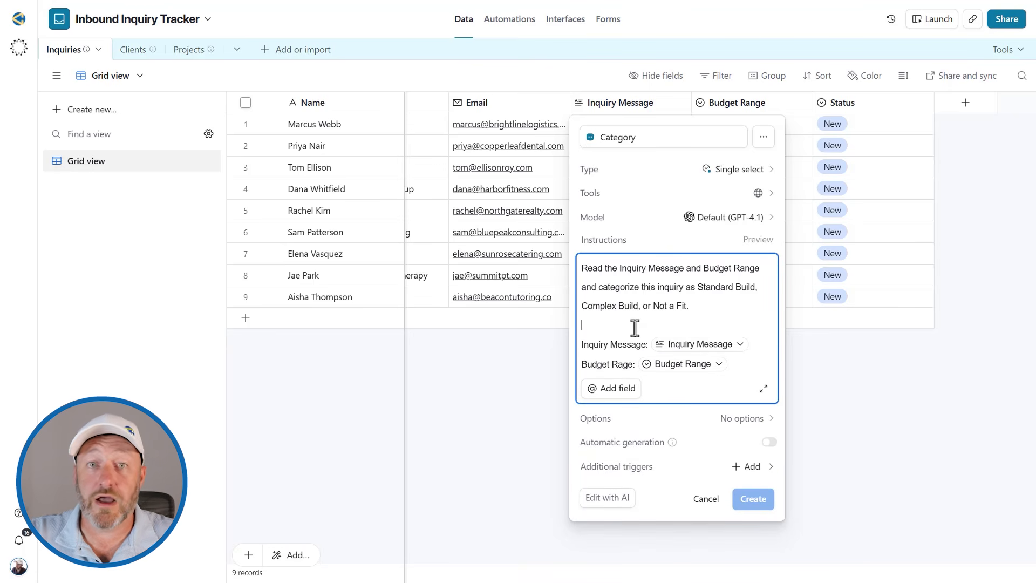
{"action": "key", "text": "Return"}
{"action": "type", "text": "Inpu"}
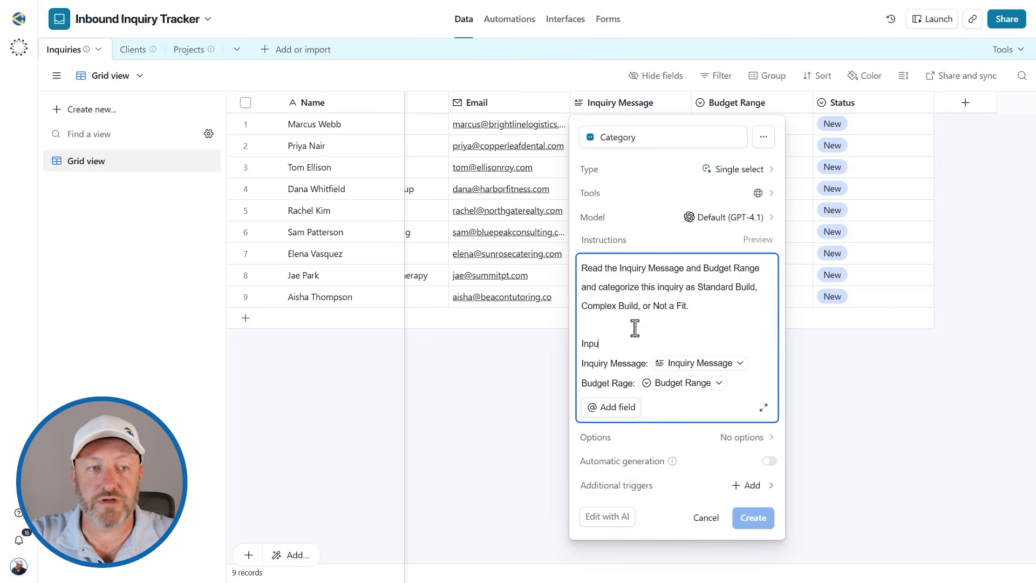
{"action": "type", "text": "ts:"}
{"action": "key", "text": "Return"}
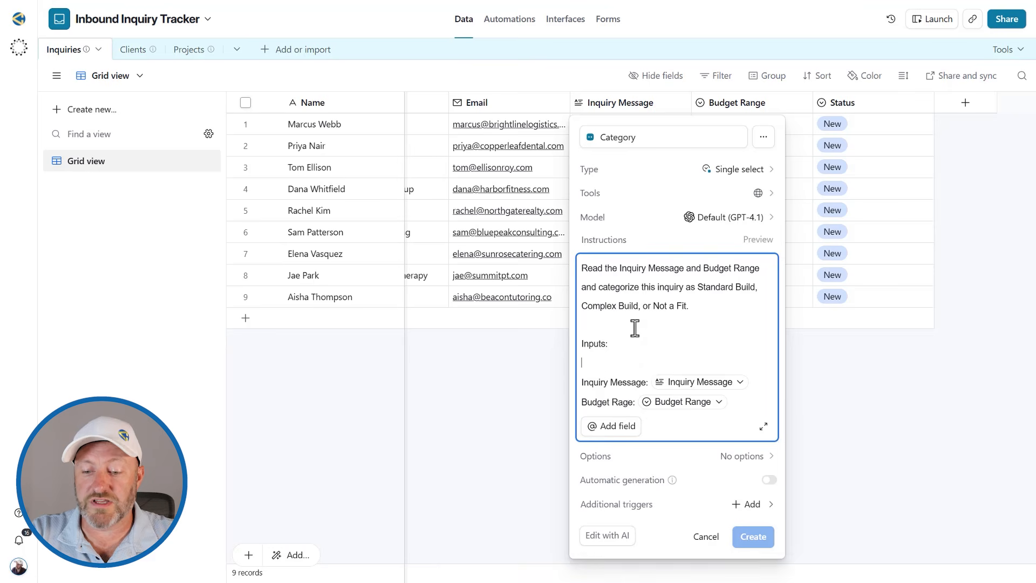
{"action": "type", "text": "@"}
{"action": "key", "text": "Escape"}
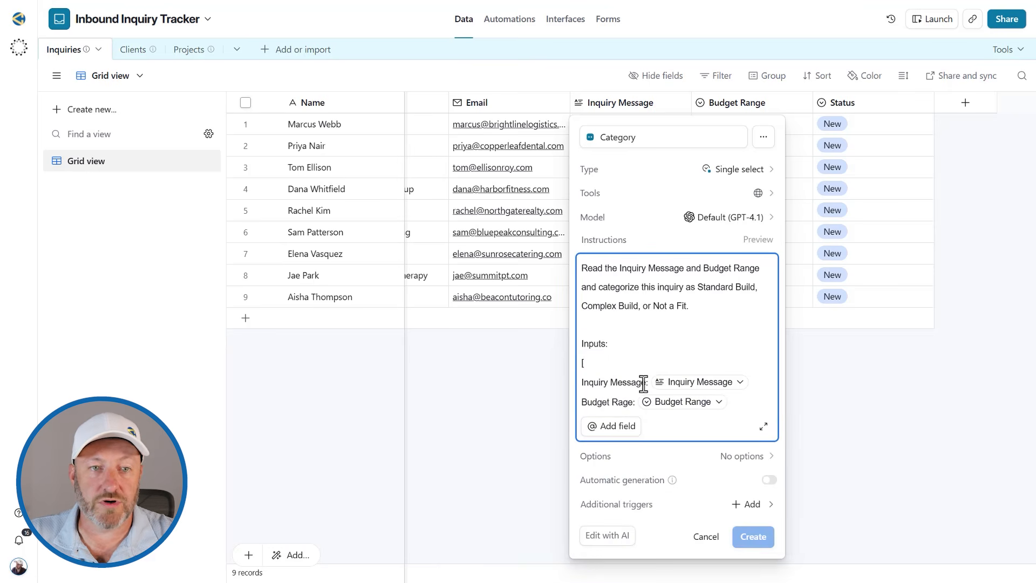
{"action": "key", "text": "Return"}
{"action": "type", "text": "]"}
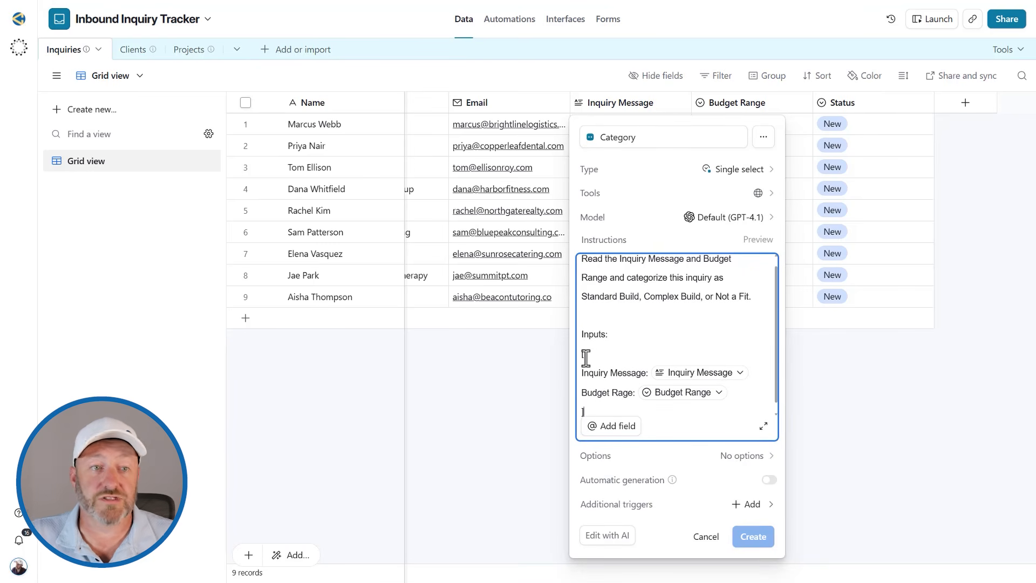
{"action": "scroll", "coordinate": [629, 372], "scroll_direction": "down", "scroll_amount": 1}
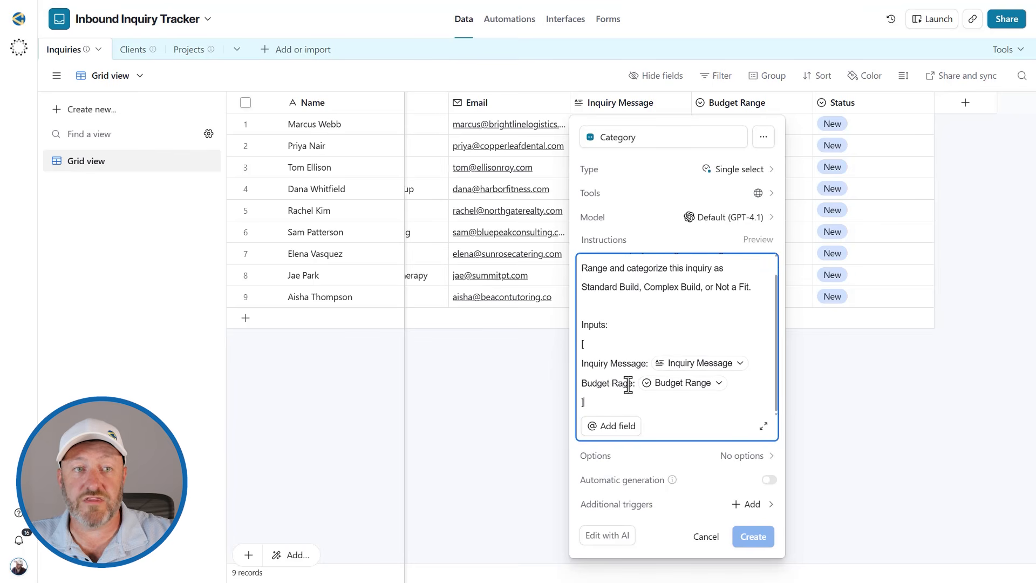
{"action": "scroll", "coordinate": [629, 386], "scroll_direction": "up", "scroll_amount": 1}
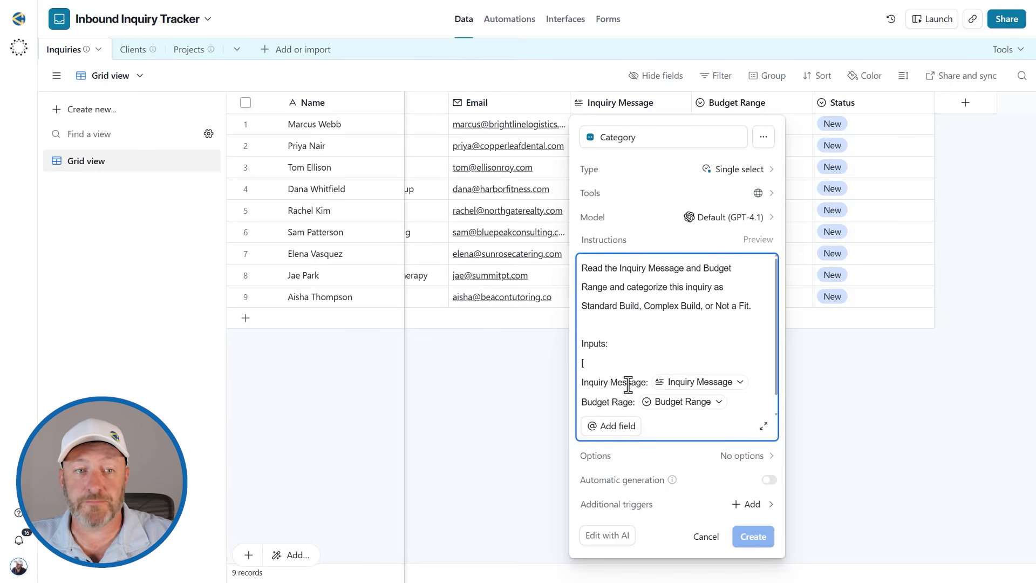
Add Standard Build as the first select option of the Category field, copying its wording from the instructions
{"action": "left_click", "coordinate": [656, 458]}
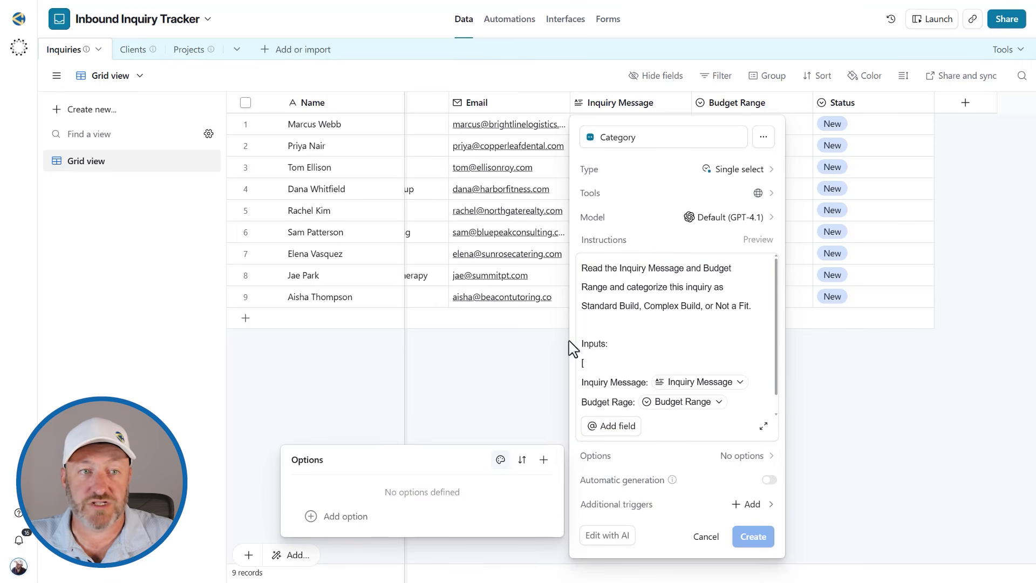
{"action": "left_click", "coordinate": [584, 306]}
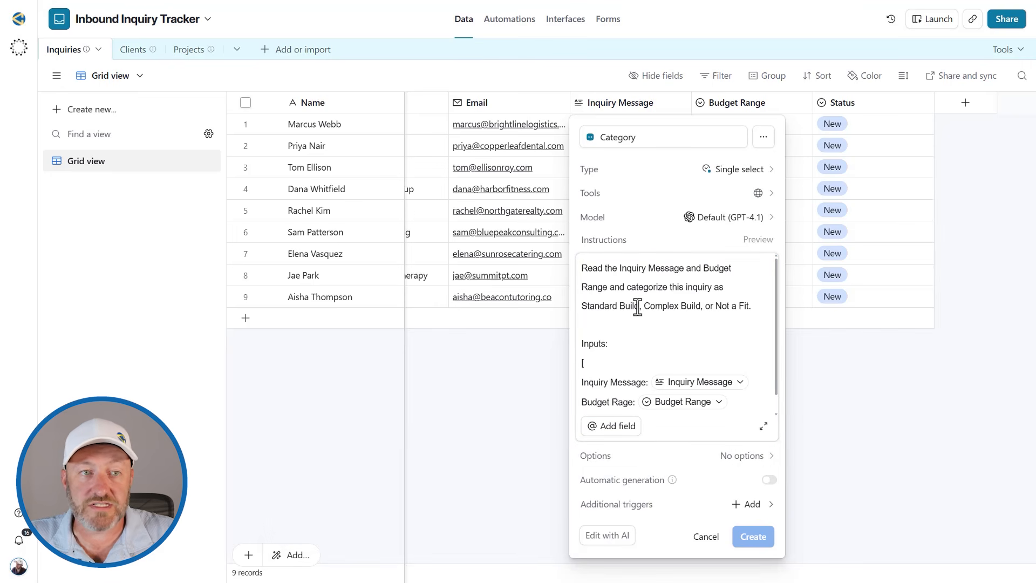
{"action": "left_click_drag", "start_coordinate": [640, 306], "coordinate": [582, 303]}
{"action": "key", "text": "ctrl+c"}
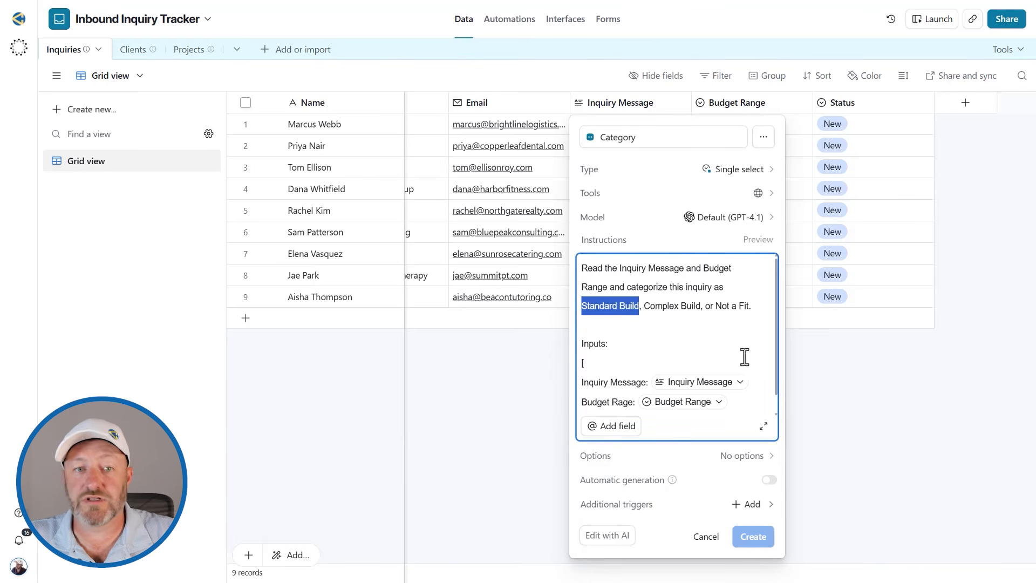
{"action": "left_click", "coordinate": [752, 456]}
{"action": "left_click", "coordinate": [345, 519]}
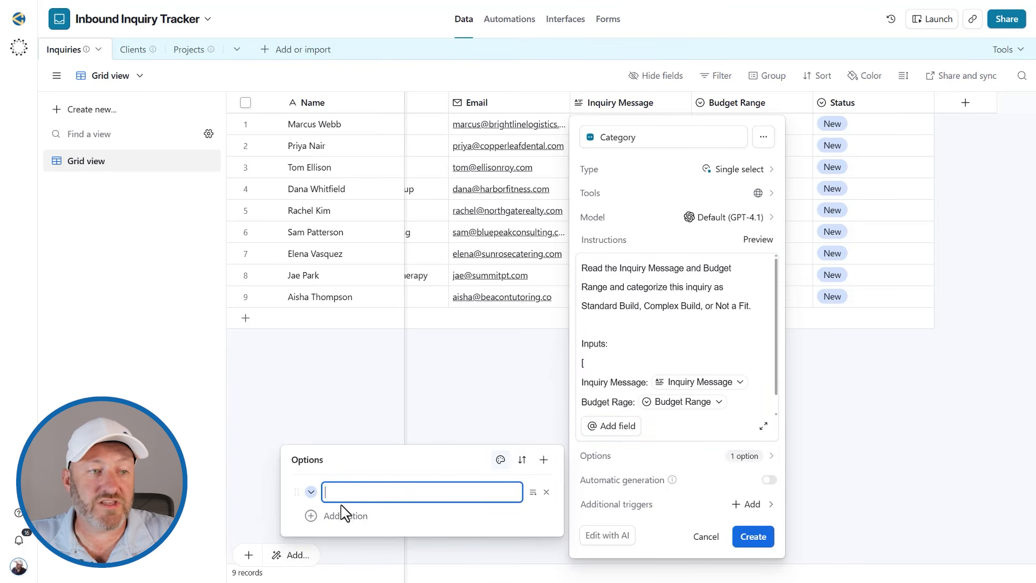
{"action": "key", "text": "ctrl+v"}
Add Complex Build and Not a Fit as further select options and create the Category field
{"action": "left_click", "coordinate": [349, 517]}
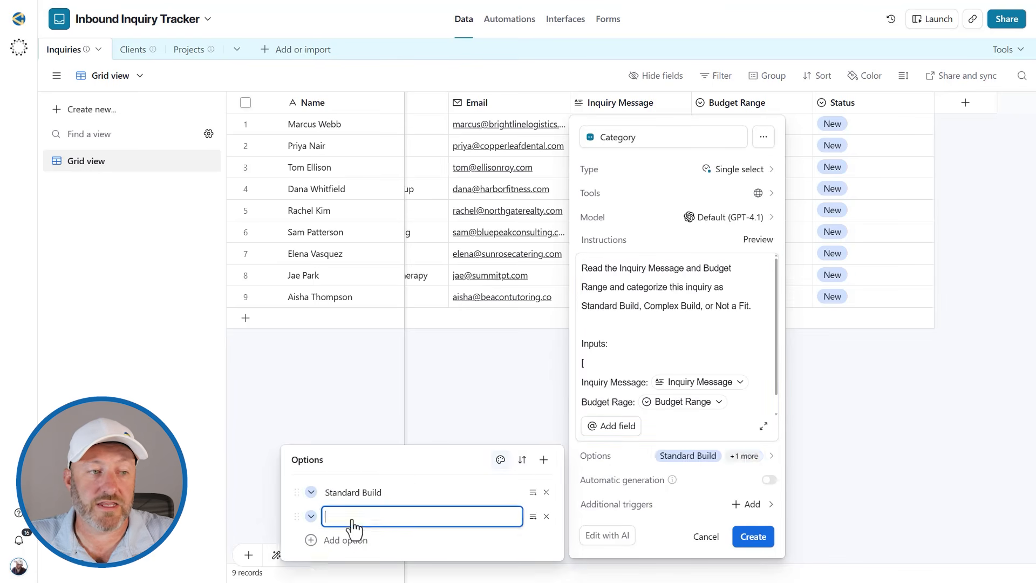
{"action": "key", "text": "ctrl+v"}
{"action": "double_click", "coordinate": [346, 516]}
{"action": "type", "text": "Complex"}
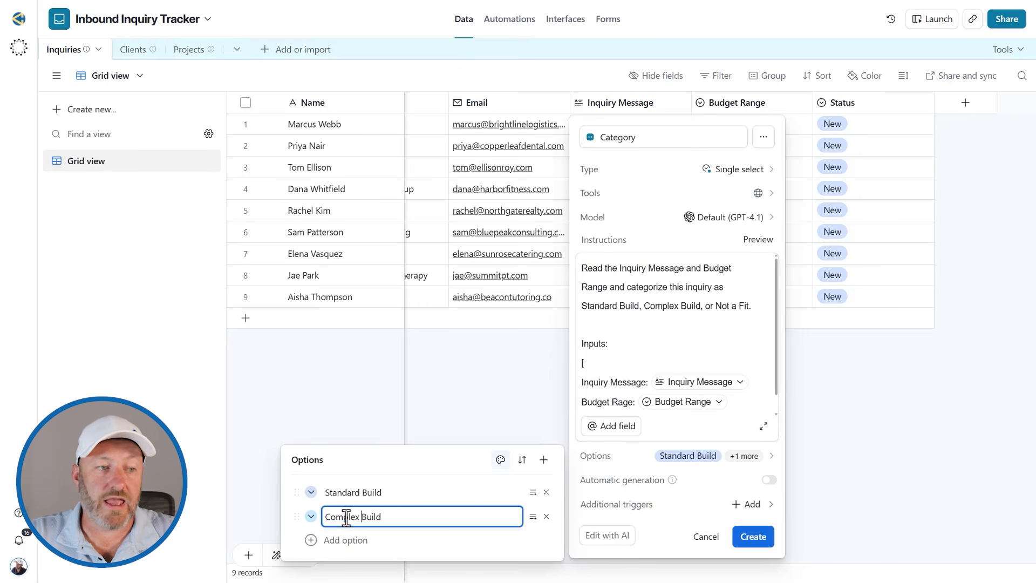
{"action": "left_click", "coordinate": [349, 541]}
{"action": "type", "text": "Not "}
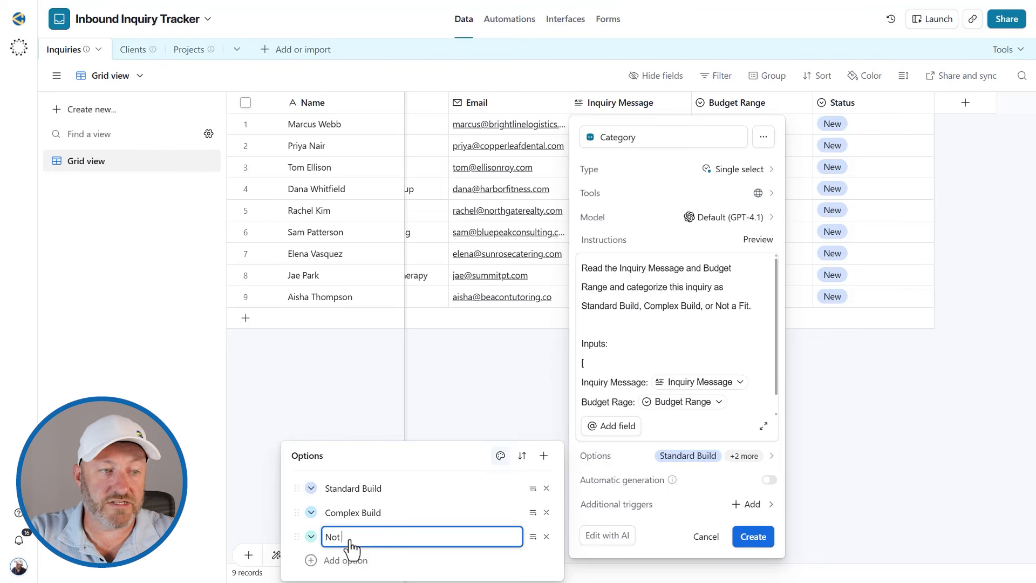
{"action": "type", "text": "a Fit"}
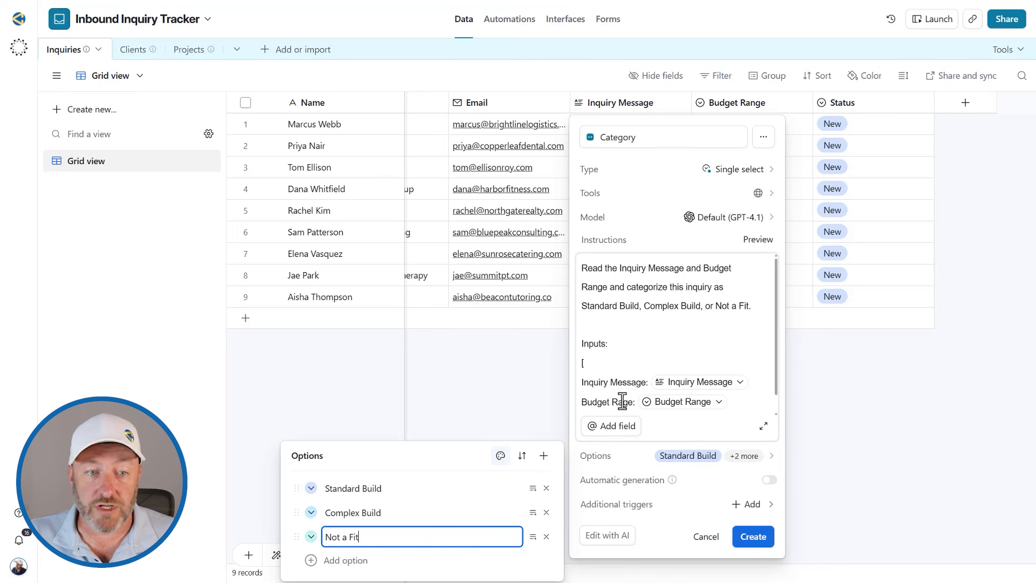
{"action": "left_click", "coordinate": [754, 538]}
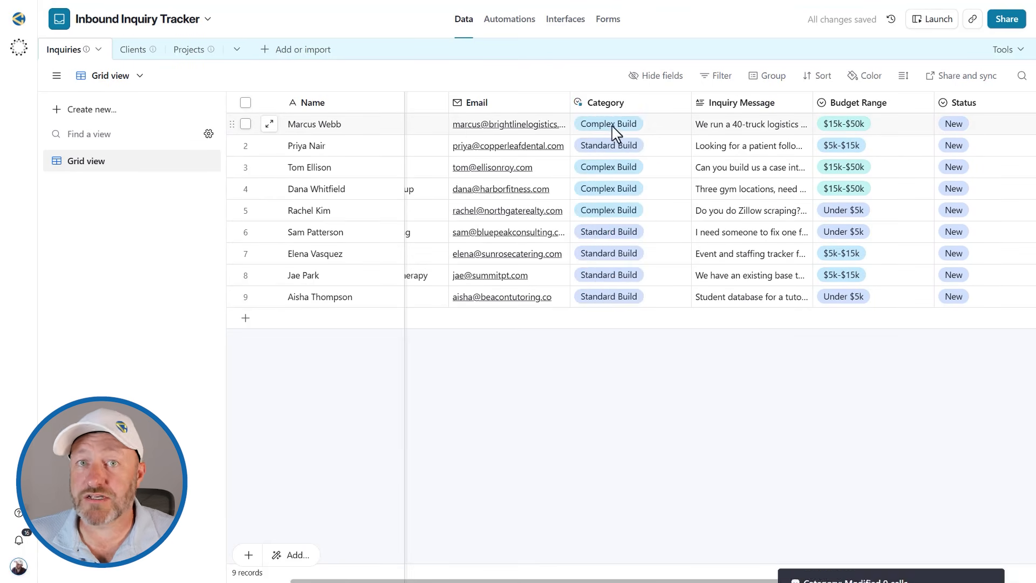
Reopen the Category field's configuration and turn off its Web Search tool
{"action": "scroll", "coordinate": [640, 116], "scroll_direction": "left", "scroll_amount": 1}
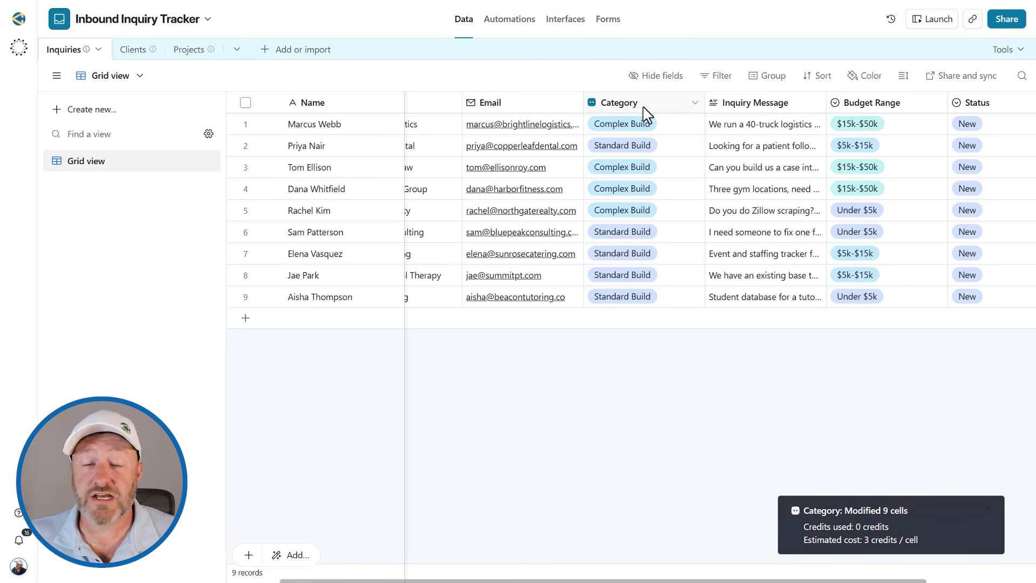
{"action": "double_click", "coordinate": [643, 107]}
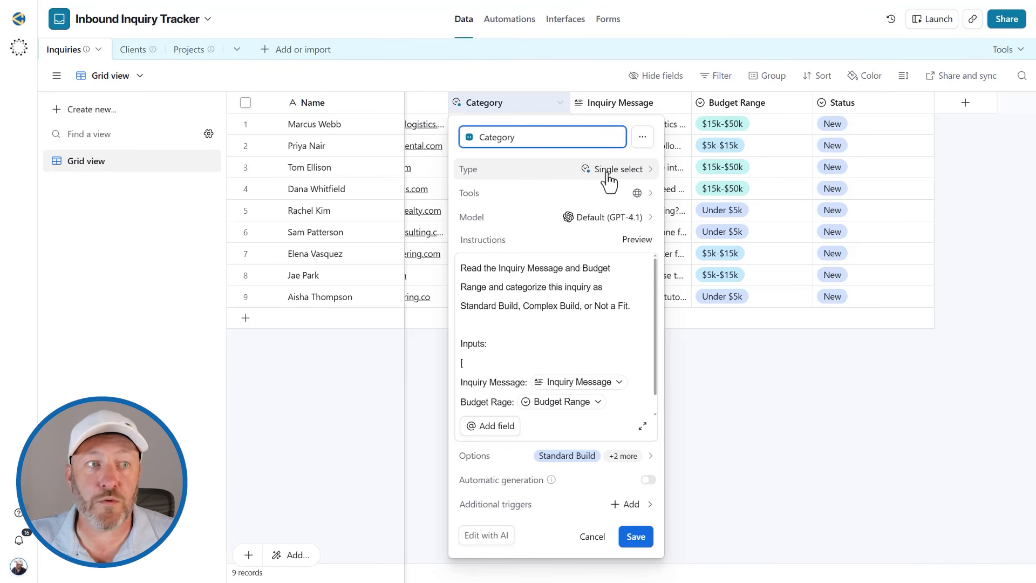
{"action": "left_click", "coordinate": [514, 192]}
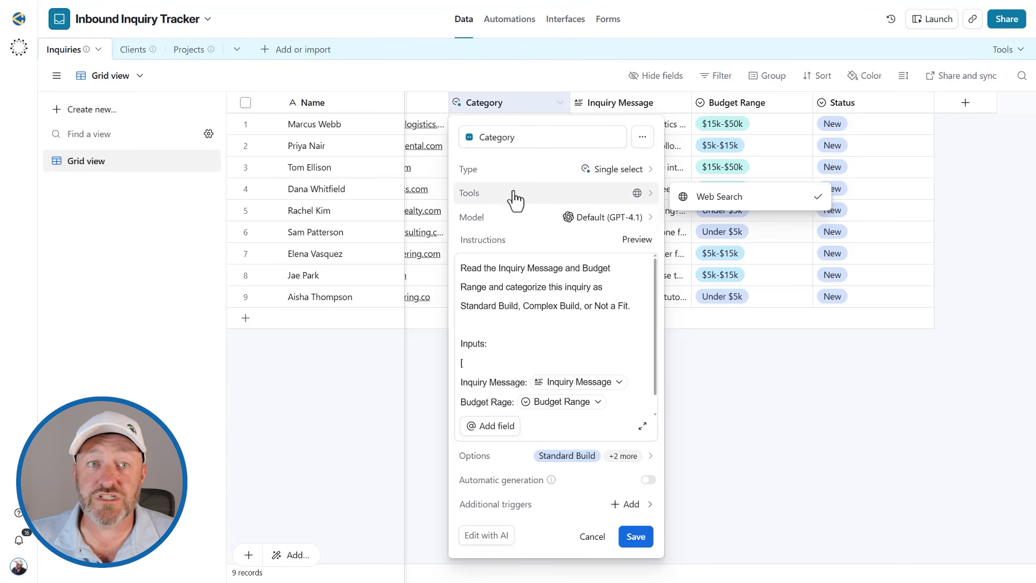
{"action": "left_click", "coordinate": [743, 209]}
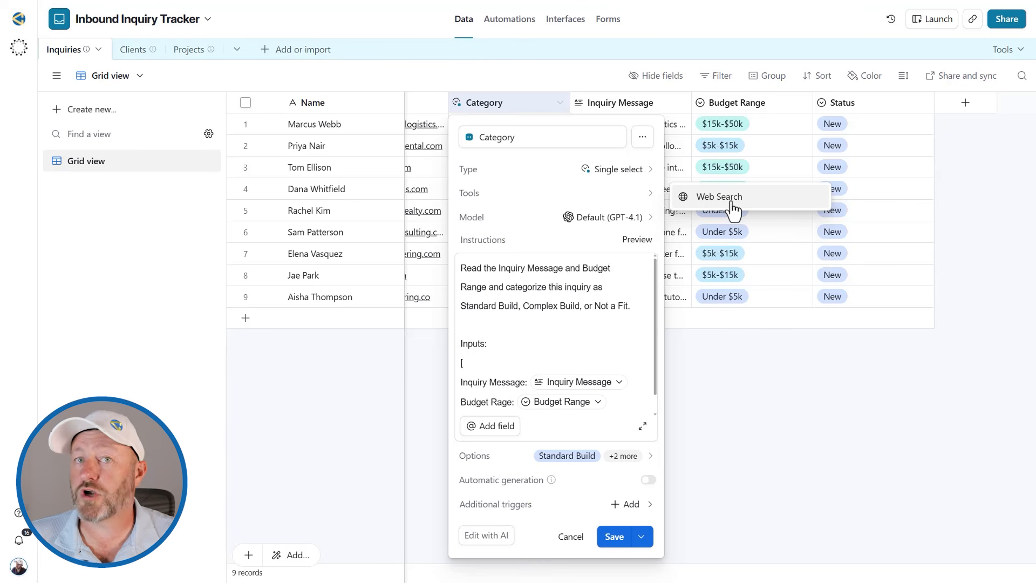
Examine the AI models available for the Category agent, from the GPT models through Gemini and Nova
{"action": "left_click", "coordinate": [614, 221]}
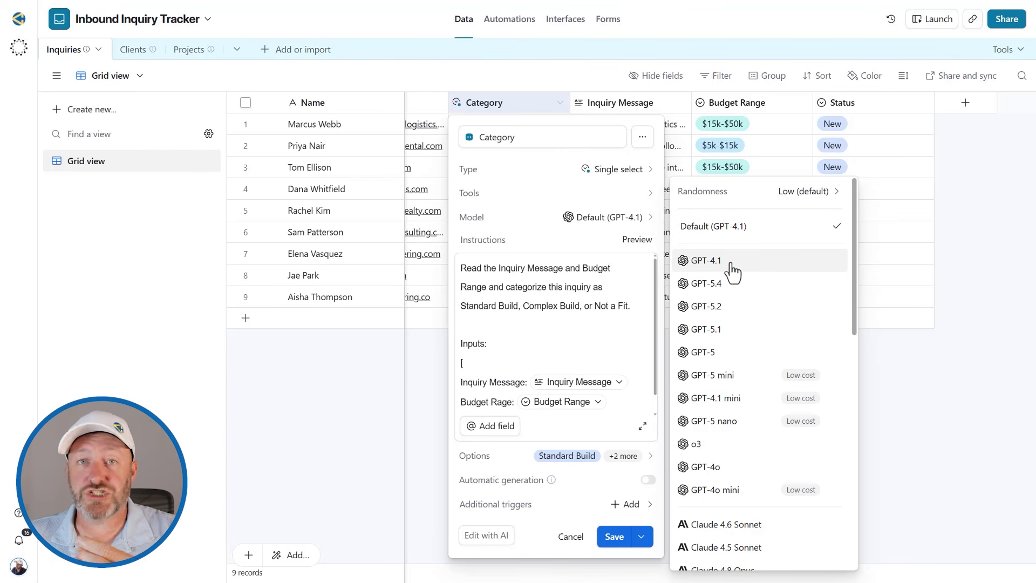
{"action": "scroll", "coordinate": [737, 378], "scroll_direction": "down", "scroll_amount": 3}
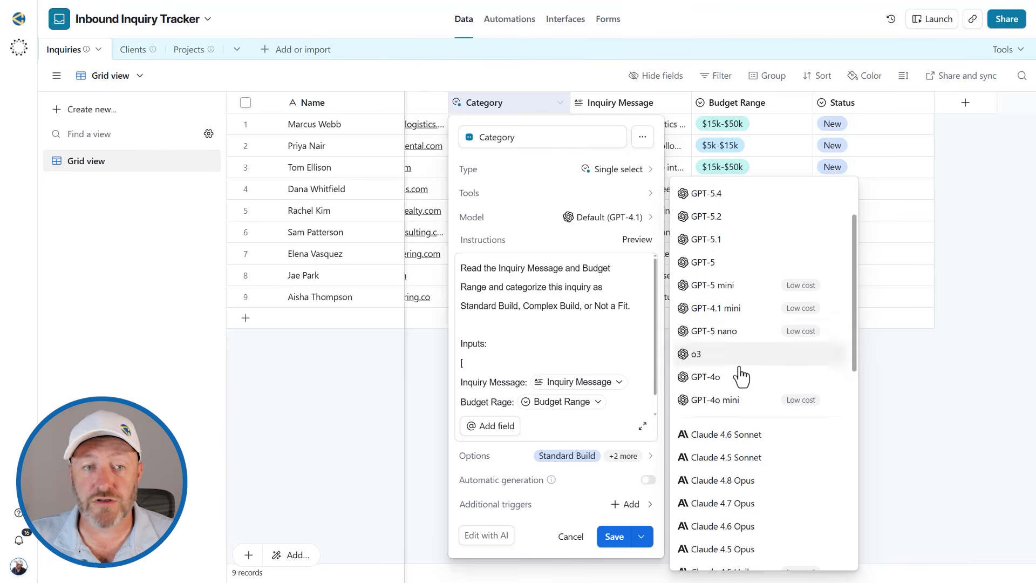
{"action": "scroll", "coordinate": [745, 353], "scroll_direction": "down", "scroll_amount": 8}
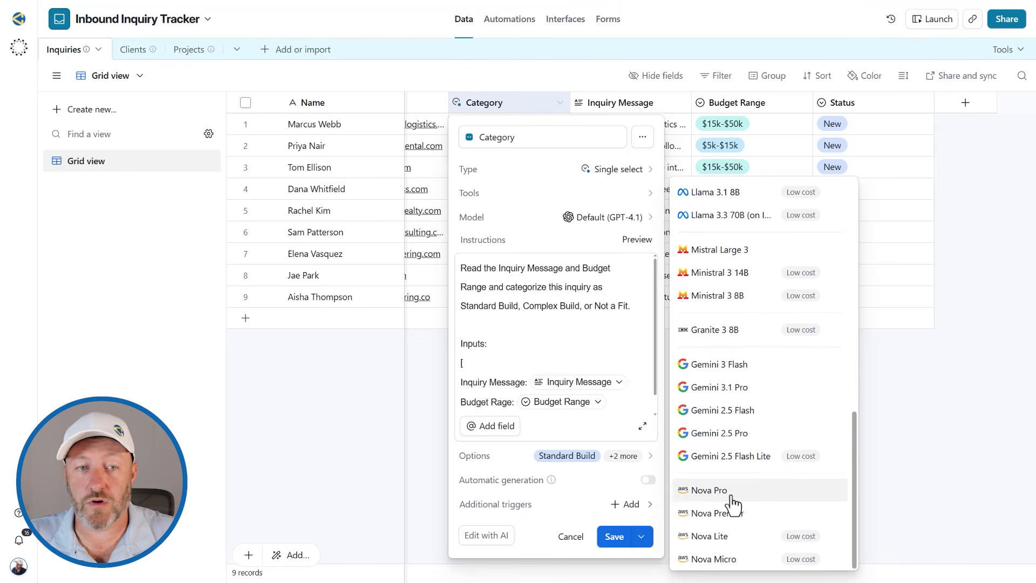
{"action": "scroll", "coordinate": [734, 497], "scroll_direction": "up", "scroll_amount": 3}
{"action": "scroll", "coordinate": [734, 505], "scroll_direction": "up", "scroll_amount": 7}
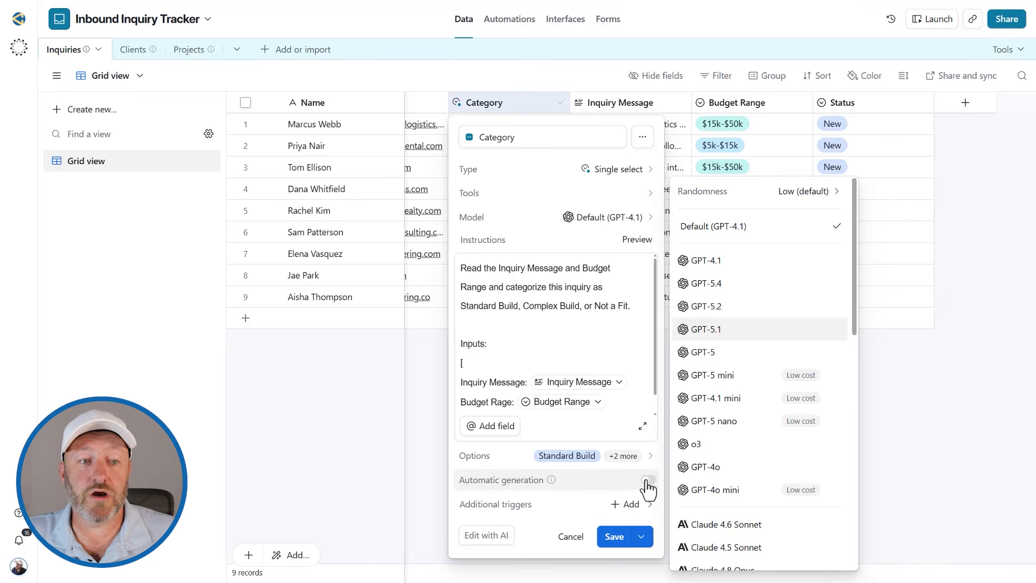
Set up an additional condition-based trigger for the Category agent, requiring Inquiry Message is not empty
{"action": "mouse_move", "coordinate": [548, 482]}
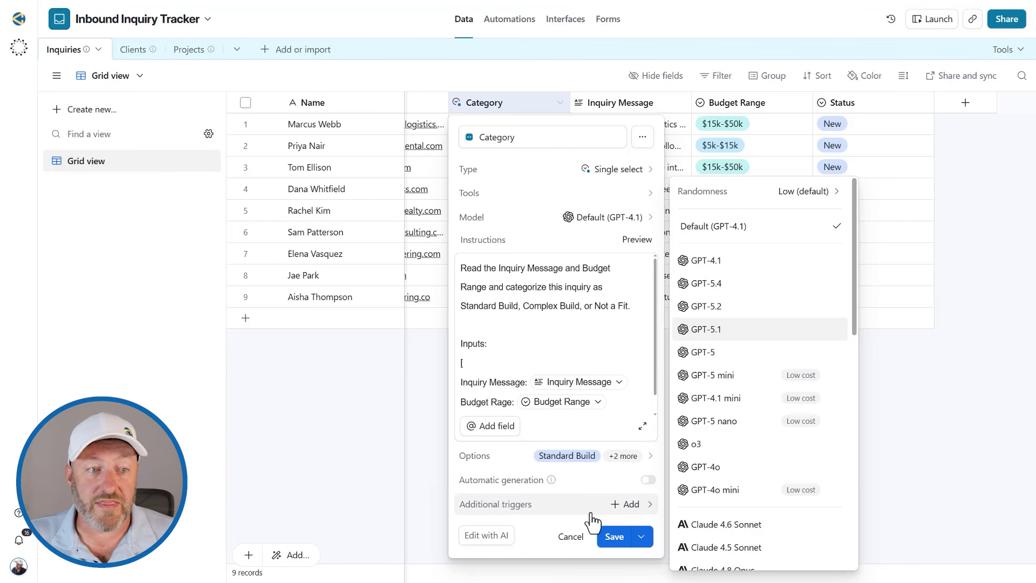
{"action": "left_click", "coordinate": [621, 505]}
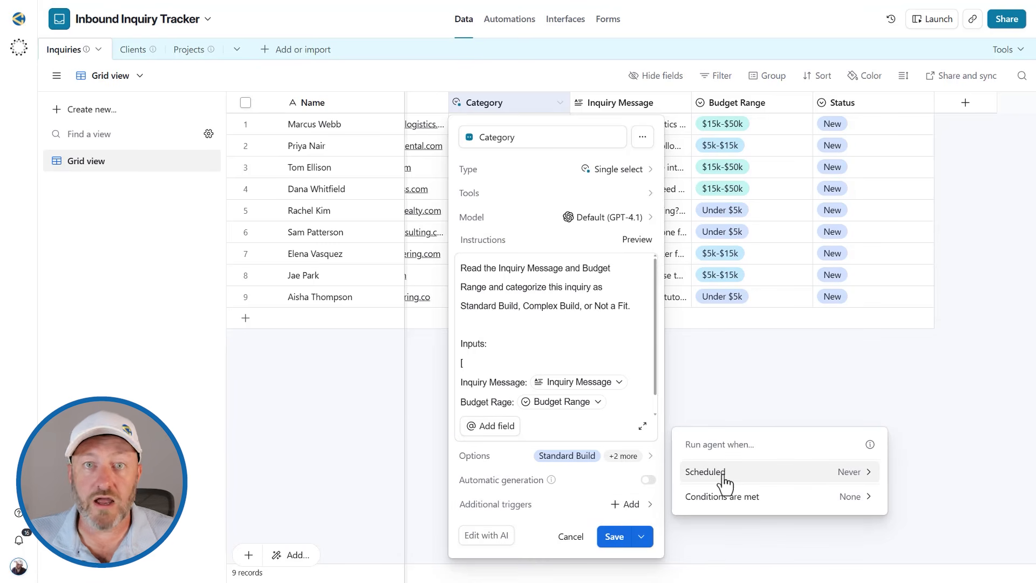
{"action": "left_click", "coordinate": [761, 506]}
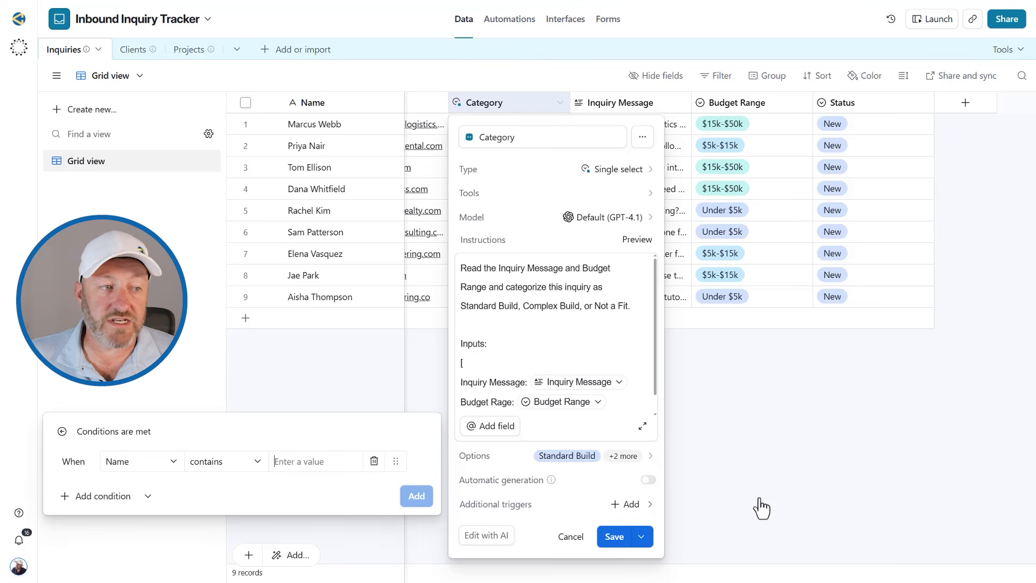
{"action": "left_click", "coordinate": [158, 465]}
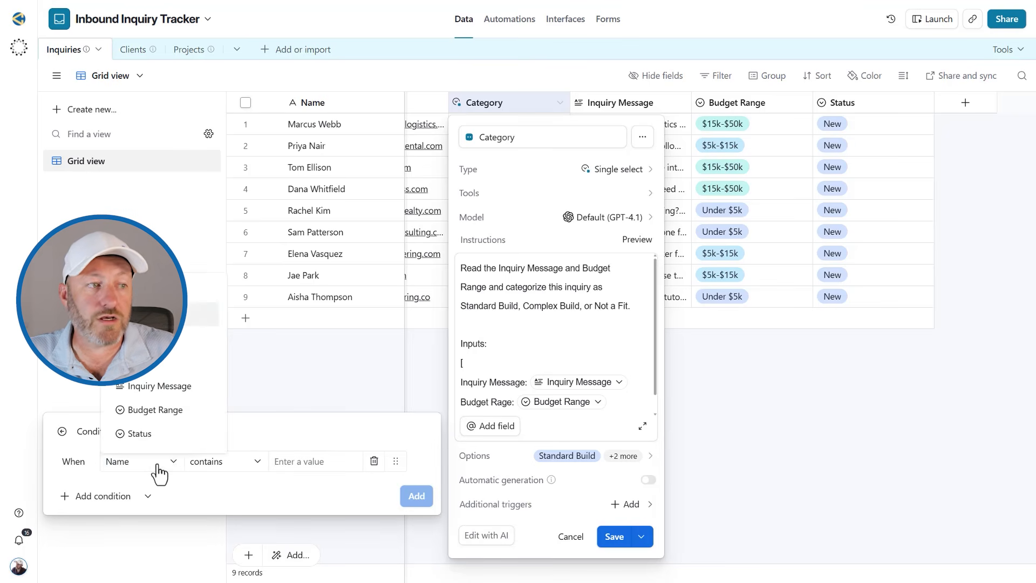
{"action": "left_click", "coordinate": [161, 385]}
{"action": "left_click", "coordinate": [216, 465]}
{"action": "left_click", "coordinate": [223, 433]}
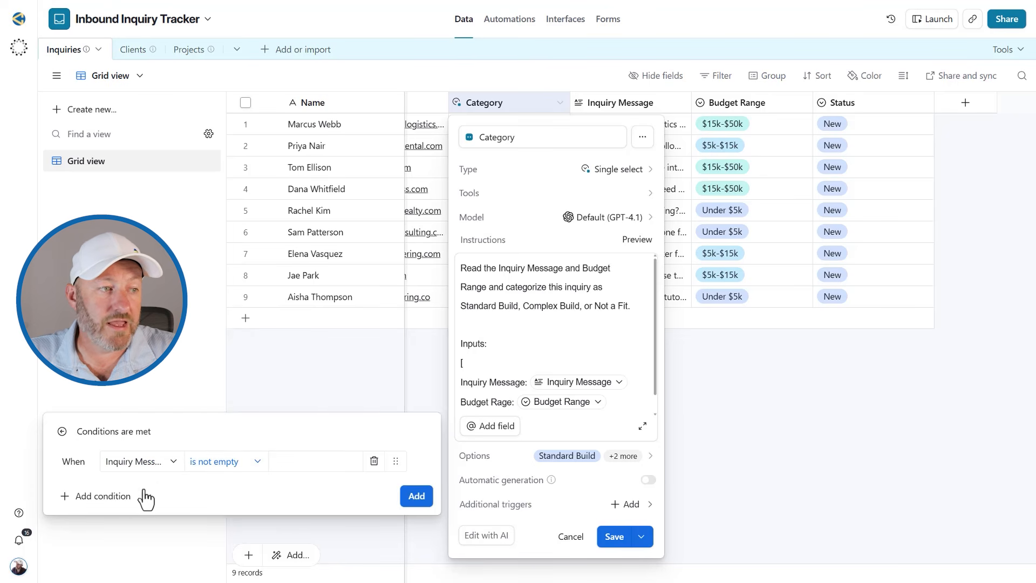
Add a second trigger condition, Budget Range is not empty, apply both conditions and save the Category field
{"action": "left_click", "coordinate": [135, 497]}
{"action": "left_click", "coordinate": [135, 462]}
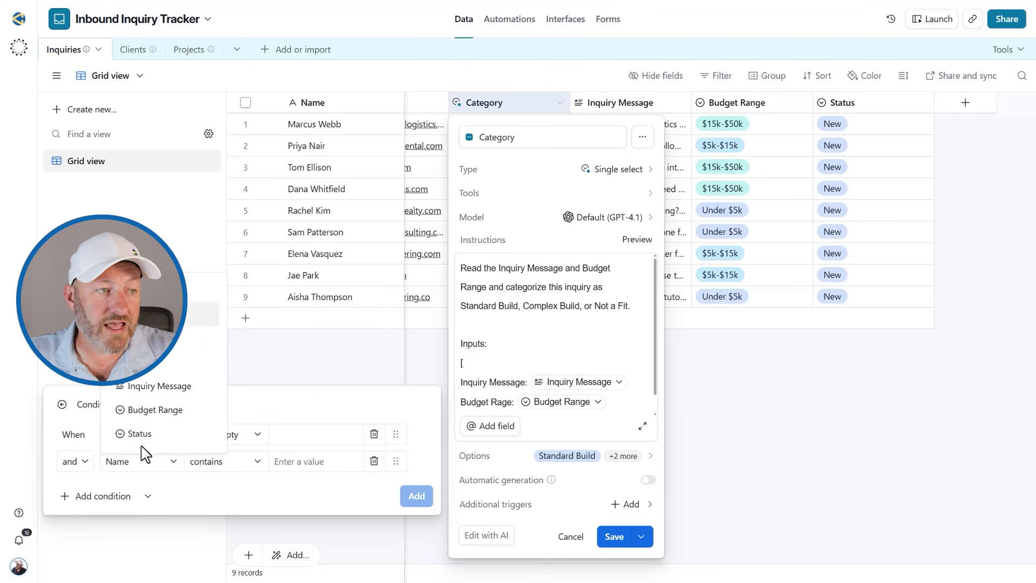
{"action": "left_click", "coordinate": [148, 411]}
{"action": "left_click", "coordinate": [218, 461]}
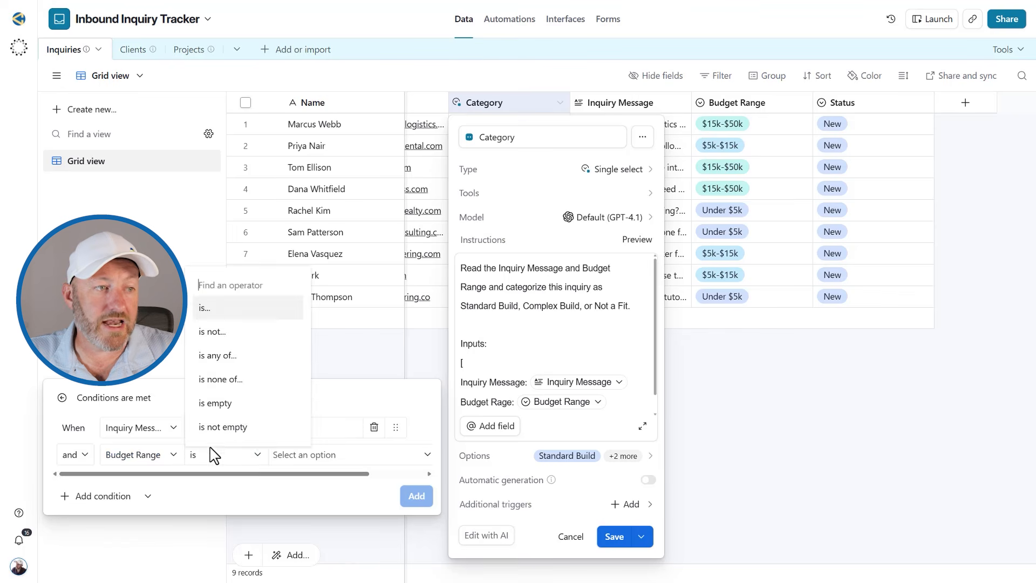
{"action": "left_click", "coordinate": [210, 426]}
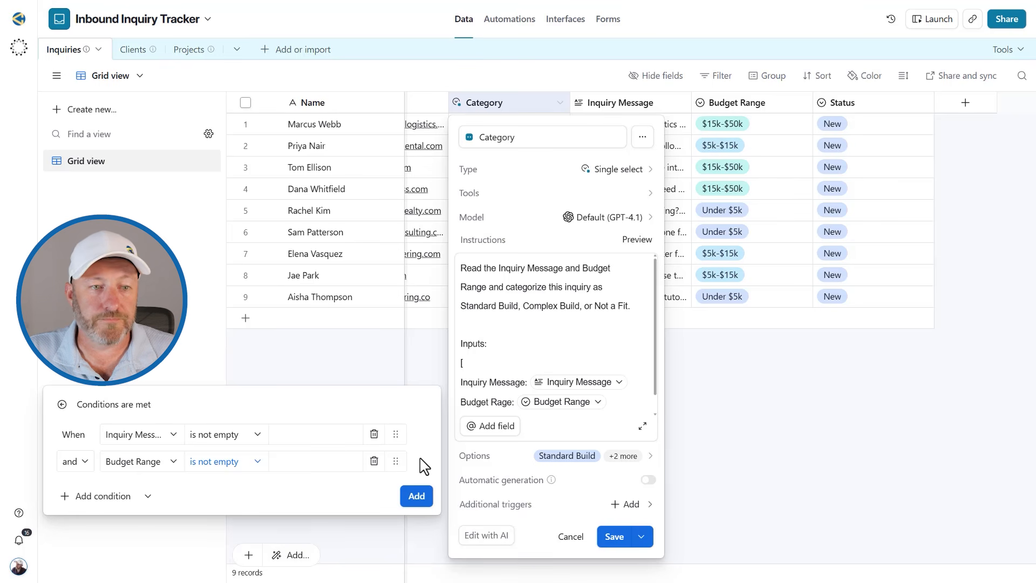
{"action": "left_click", "coordinate": [416, 495]}
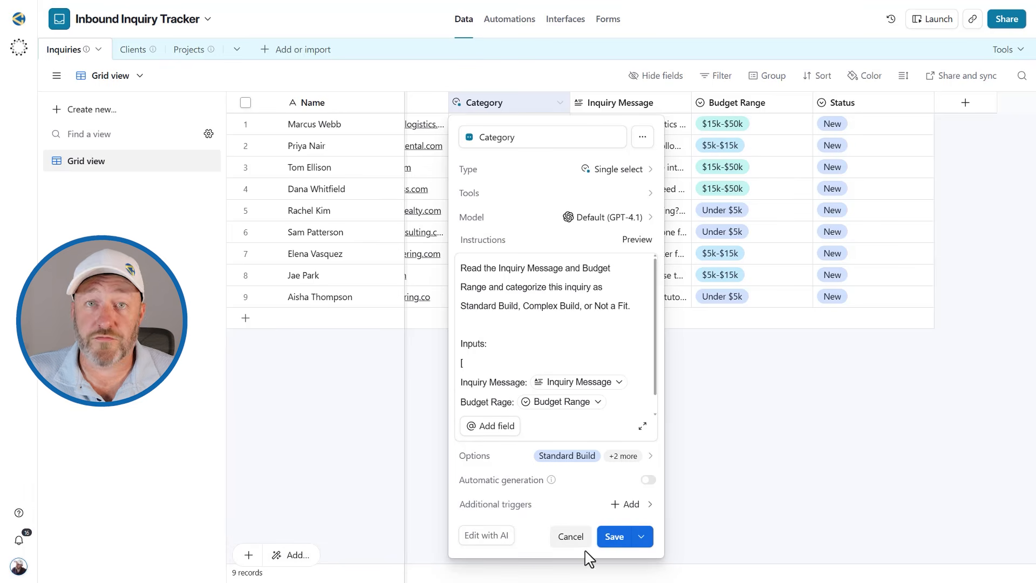
{"action": "left_click", "coordinate": [618, 540]}
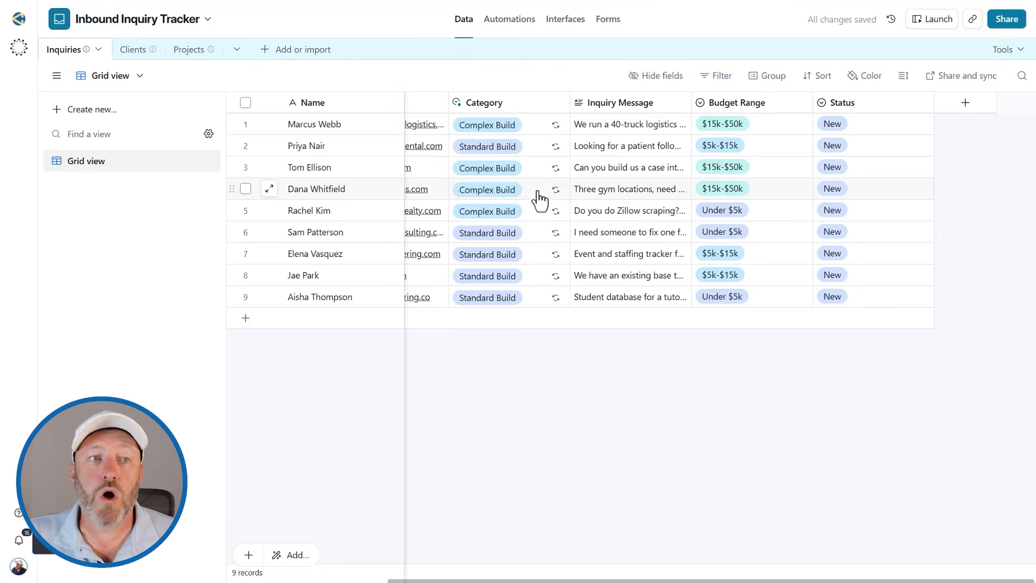
Reopen the Category field's configuration and review its current instructions and inputs
{"action": "left_click", "coordinate": [538, 198]}
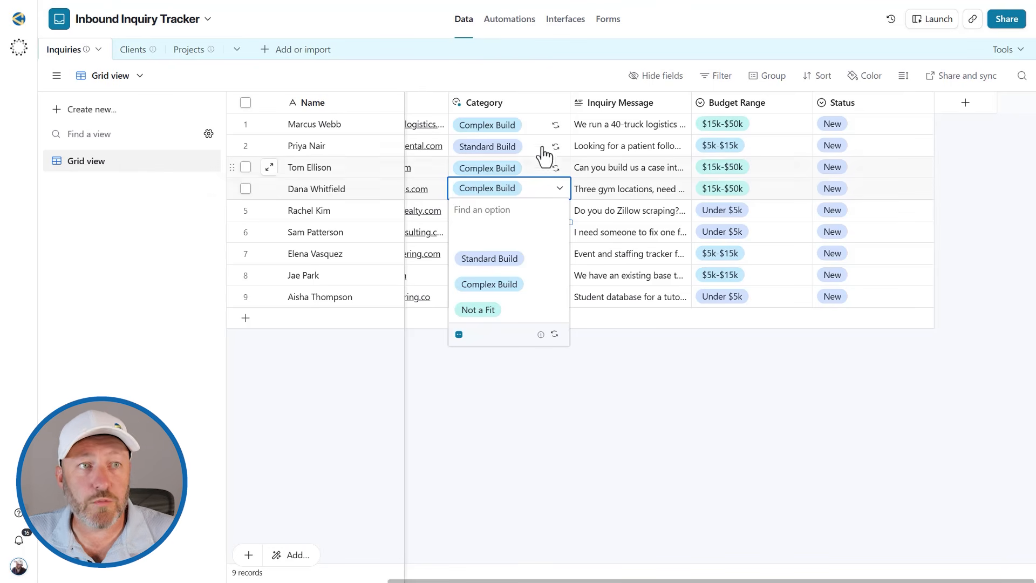
{"action": "double_click", "coordinate": [523, 106]}
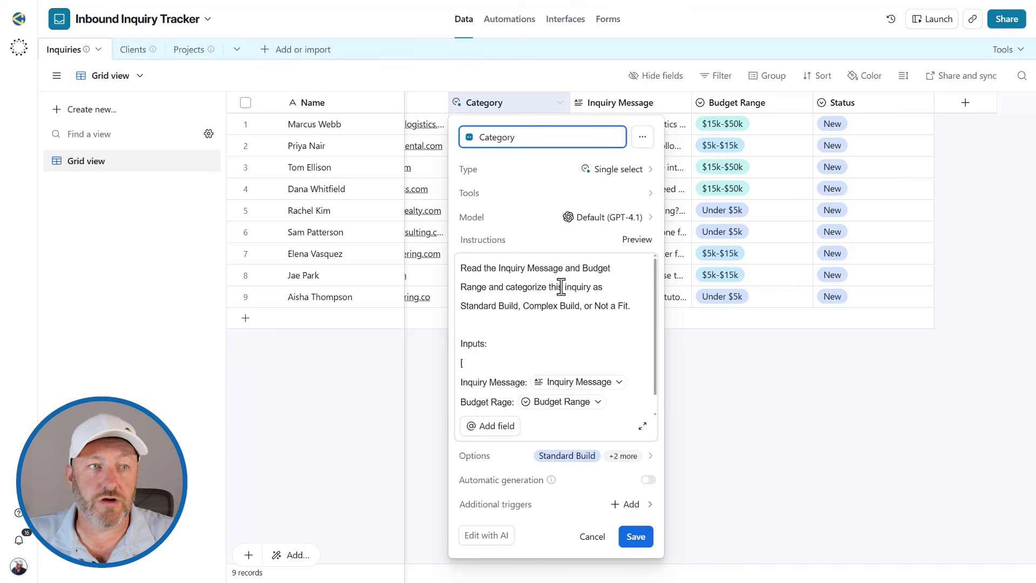
{"action": "scroll", "coordinate": [574, 322], "scroll_direction": "down", "scroll_amount": 1}
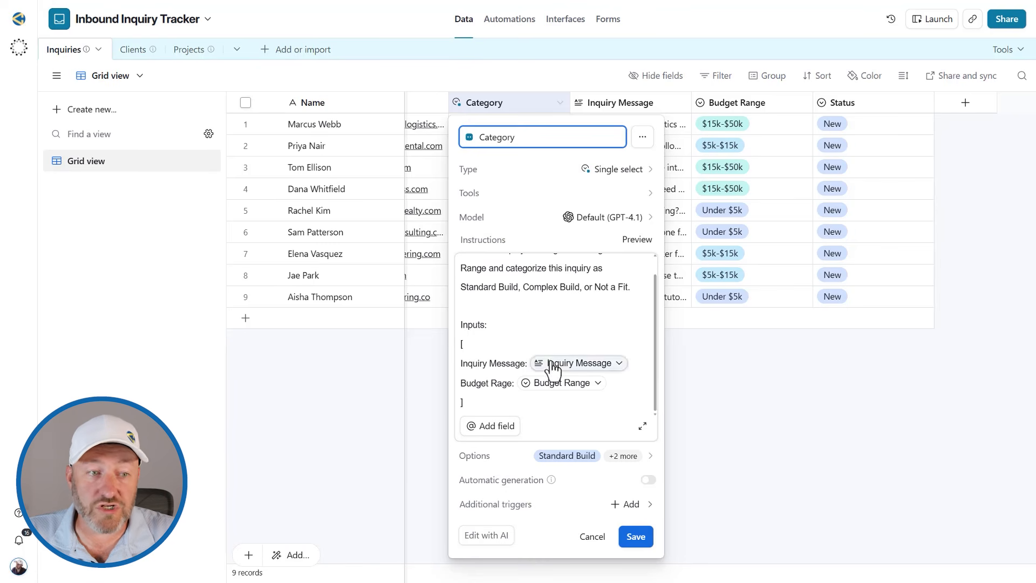
{"action": "scroll", "coordinate": [520, 342], "scroll_direction": "up", "scroll_amount": 1}
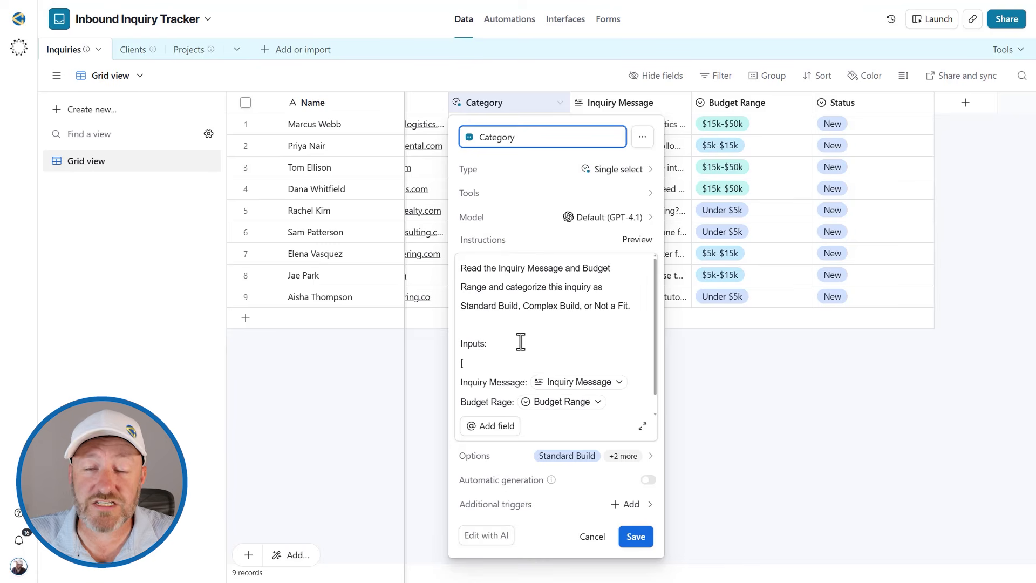
Have AI rewrite the Category agent's instructions, using a copy of the existing categorization sentences as the prompt
{"action": "left_click", "coordinate": [497, 537]}
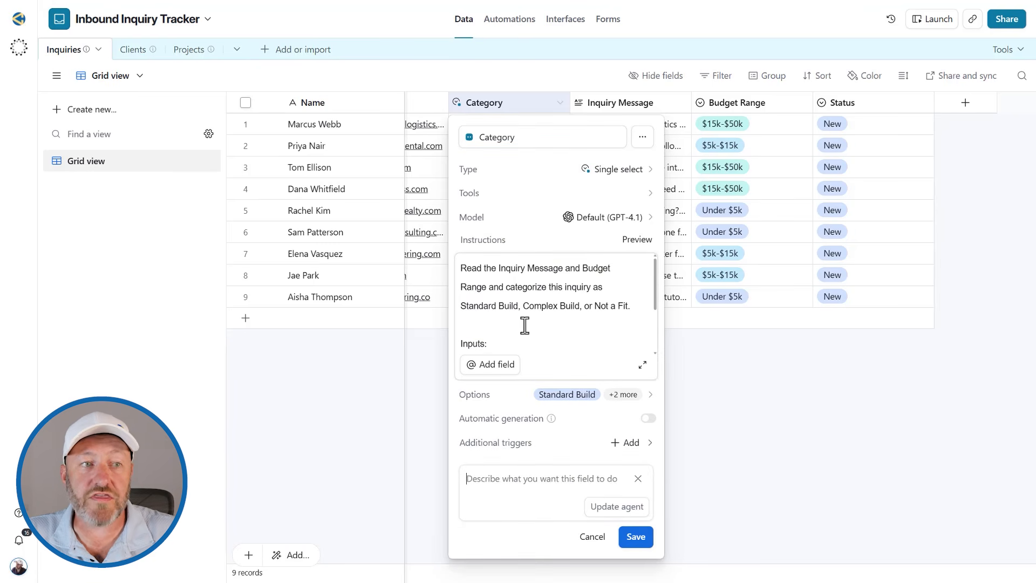
{"action": "left_click_drag", "start_coordinate": [460, 269], "coordinate": [635, 310]}
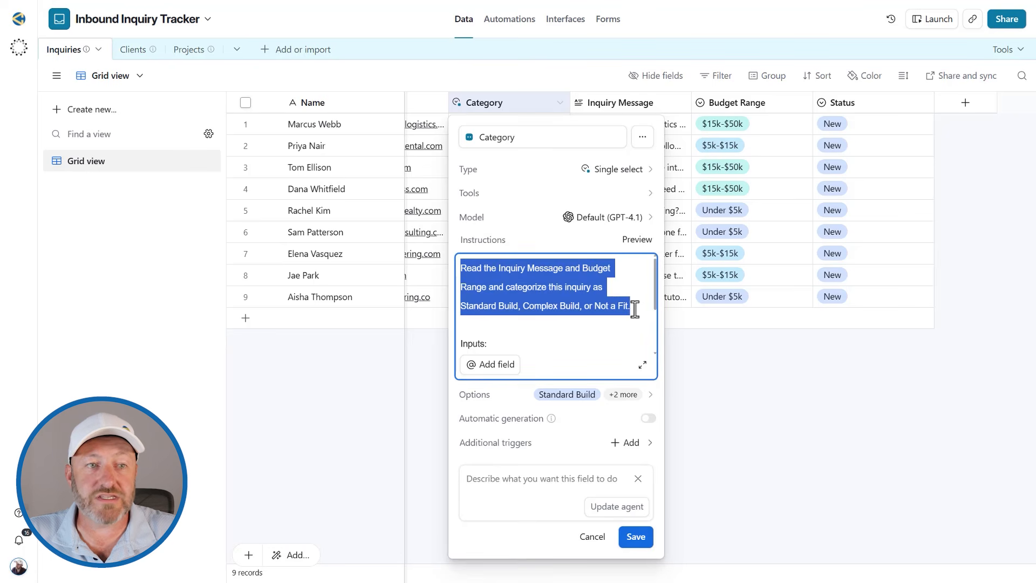
{"action": "key", "text": "ctrl+c"}
{"action": "left_click", "coordinate": [513, 481]}
{"action": "key", "text": "ctrl+v"}
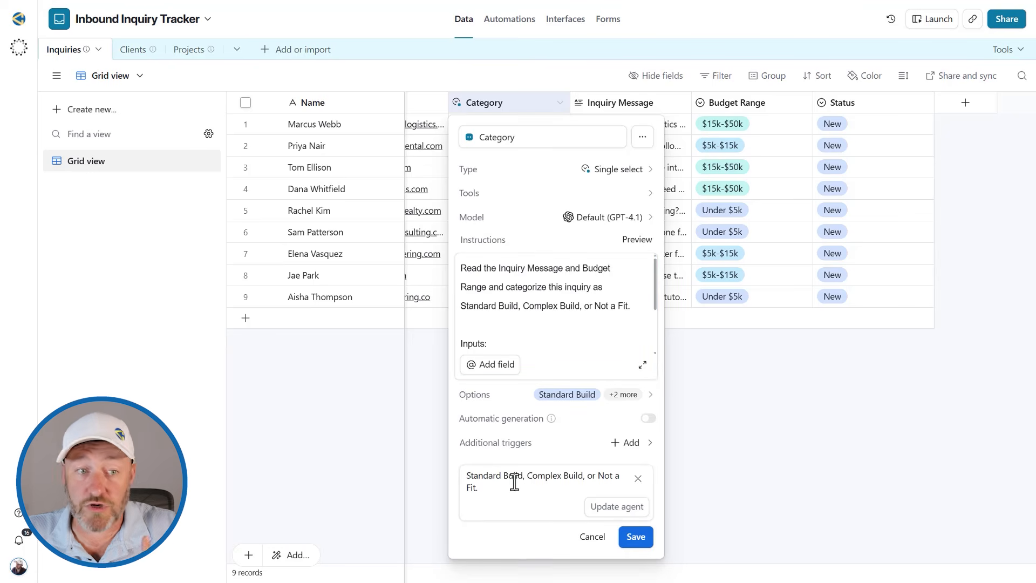
{"action": "scroll", "coordinate": [513, 484], "scroll_direction": "up", "scroll_amount": 2}
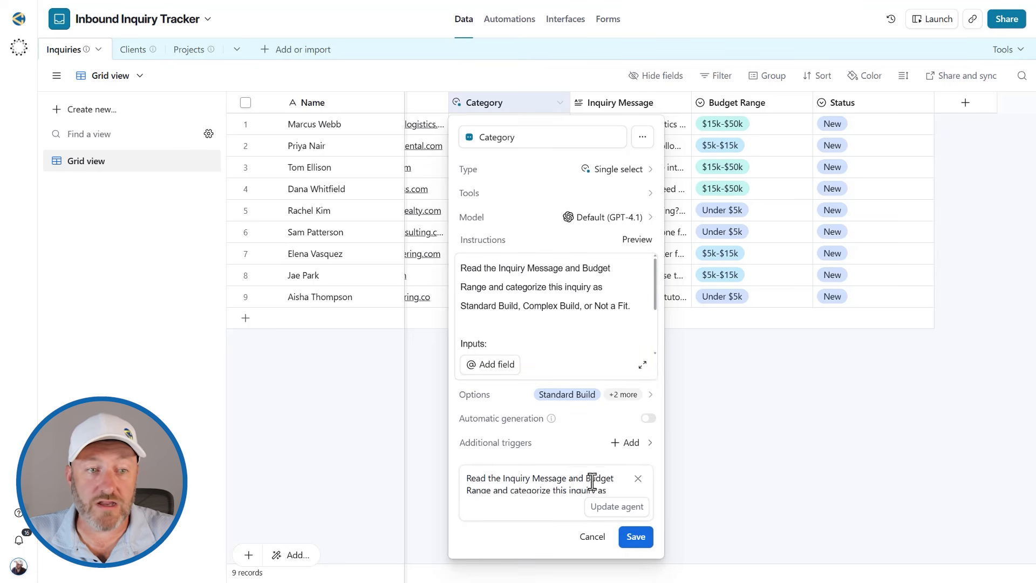
{"action": "left_click", "coordinate": [616, 509]}
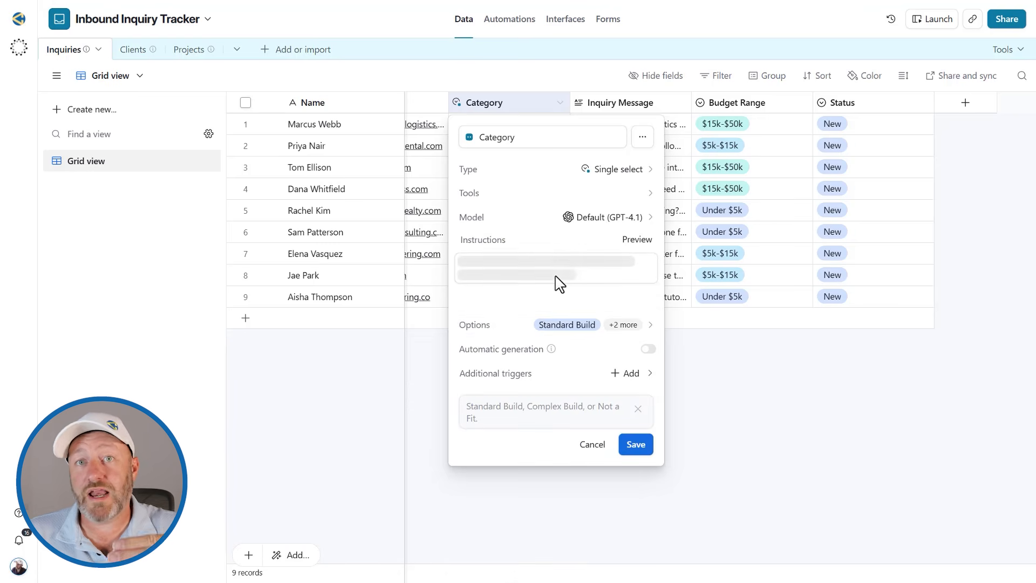
Review the rewritten Category instructions from the output section back to the opening role description, and save the field
{"action": "scroll", "coordinate": [543, 313], "scroll_direction": "down", "scroll_amount": 5}
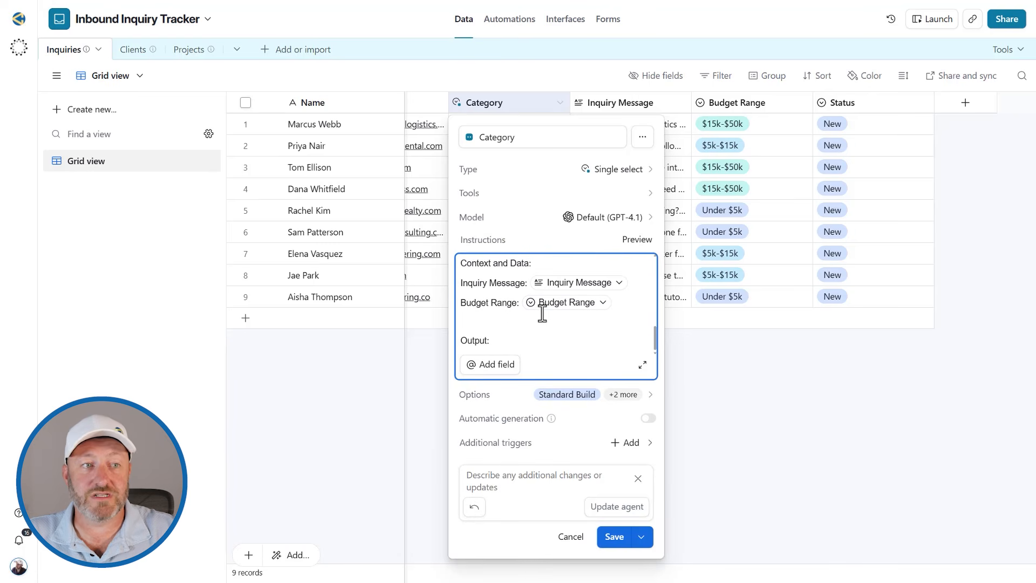
{"action": "scroll", "coordinate": [538, 330], "scroll_direction": "up", "scroll_amount": 1}
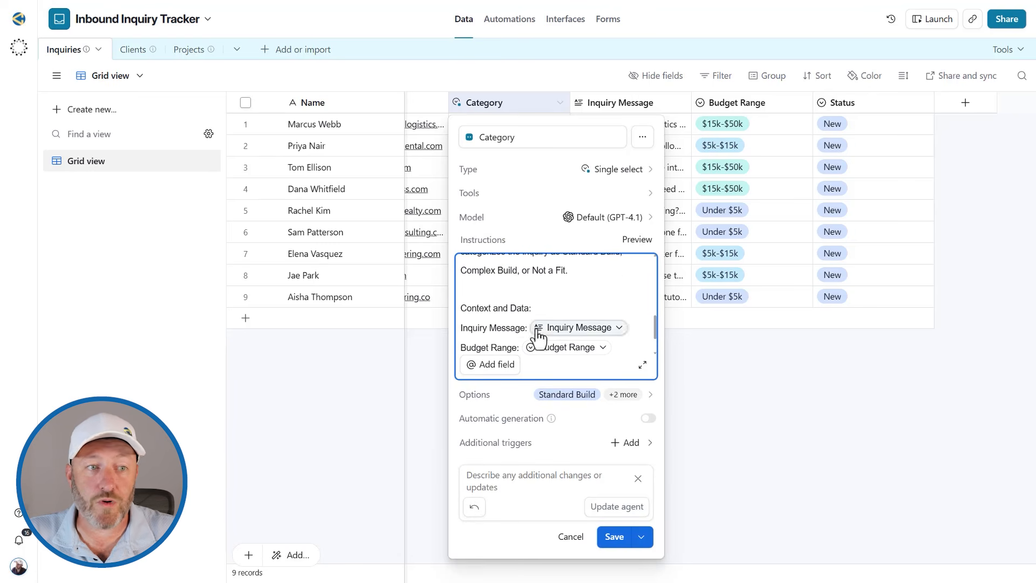
{"action": "scroll", "coordinate": [519, 327], "scroll_direction": "down", "scroll_amount": 1}
{"action": "scroll", "coordinate": [519, 328], "scroll_direction": "up", "scroll_amount": 5}
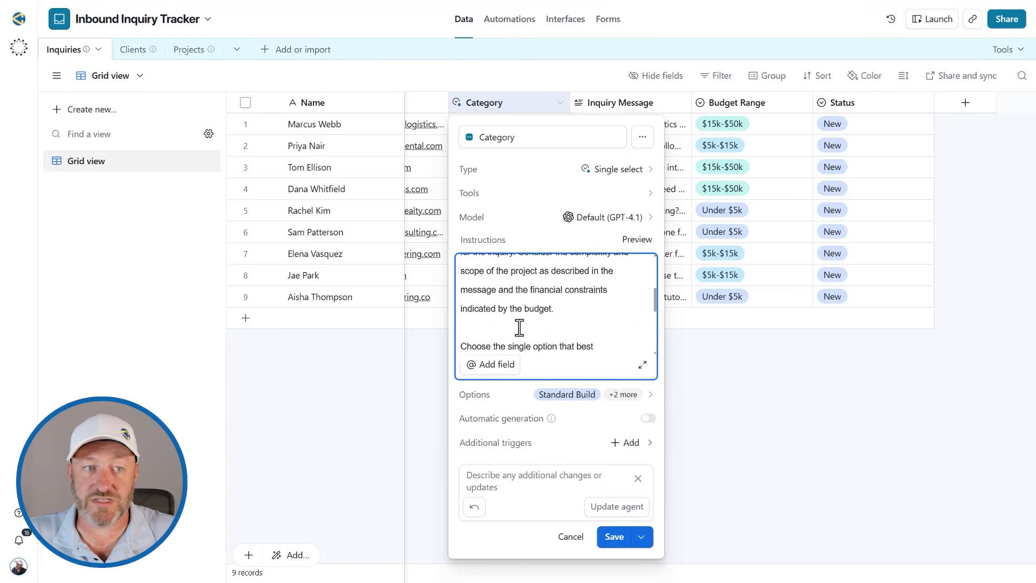
{"action": "scroll", "coordinate": [519, 328], "scroll_direction": "up", "scroll_amount": 1}
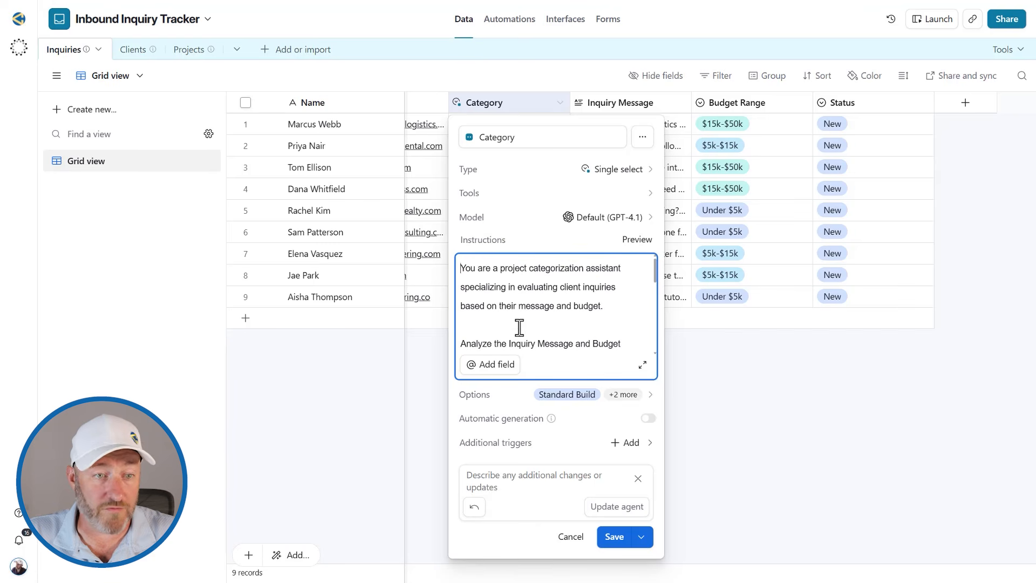
{"action": "left_click", "coordinate": [621, 545]}
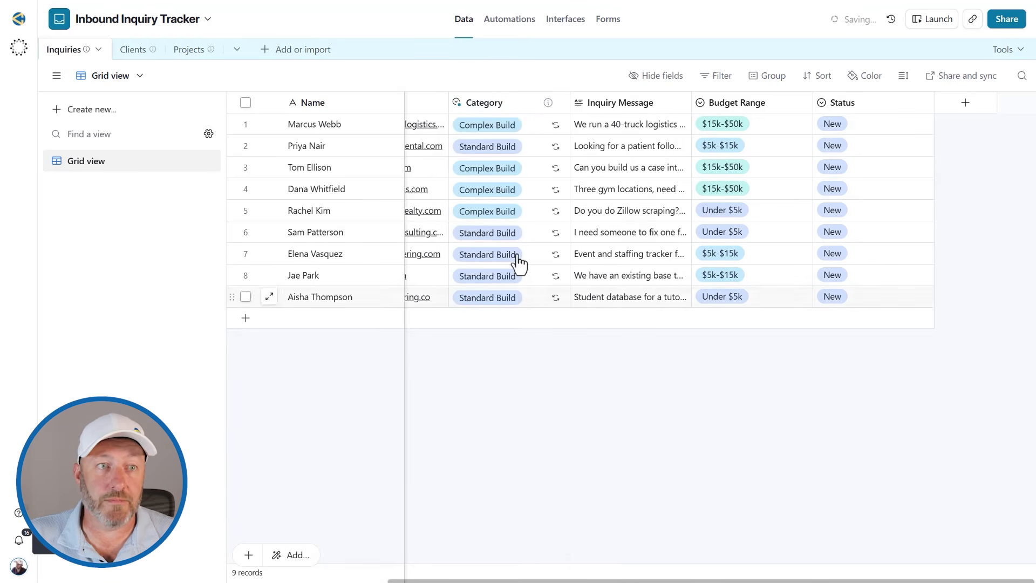
Group the inquiries in the grid view by the Category field
{"action": "right_click", "coordinate": [514, 106]}
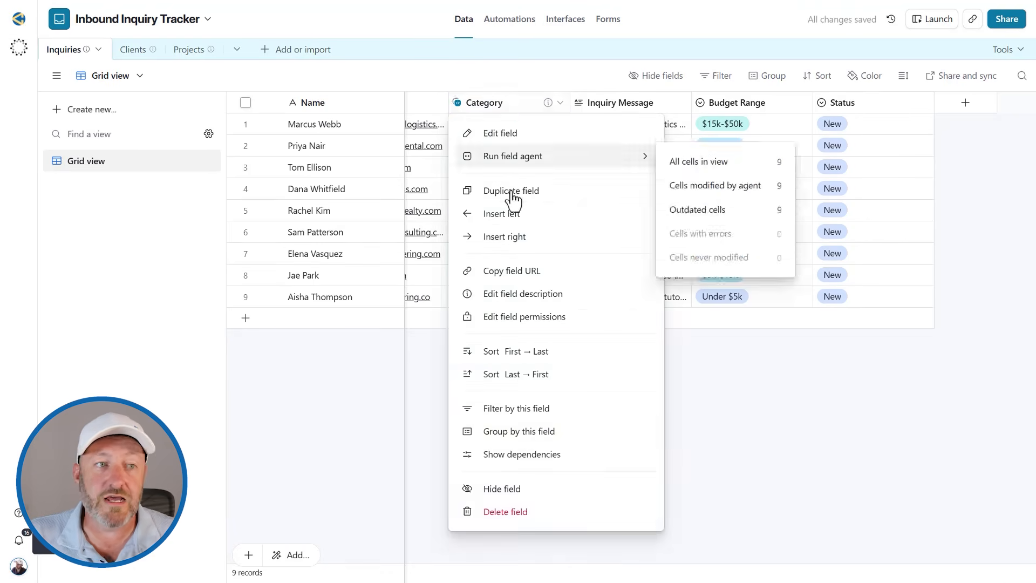
{"action": "left_click", "coordinate": [527, 432]}
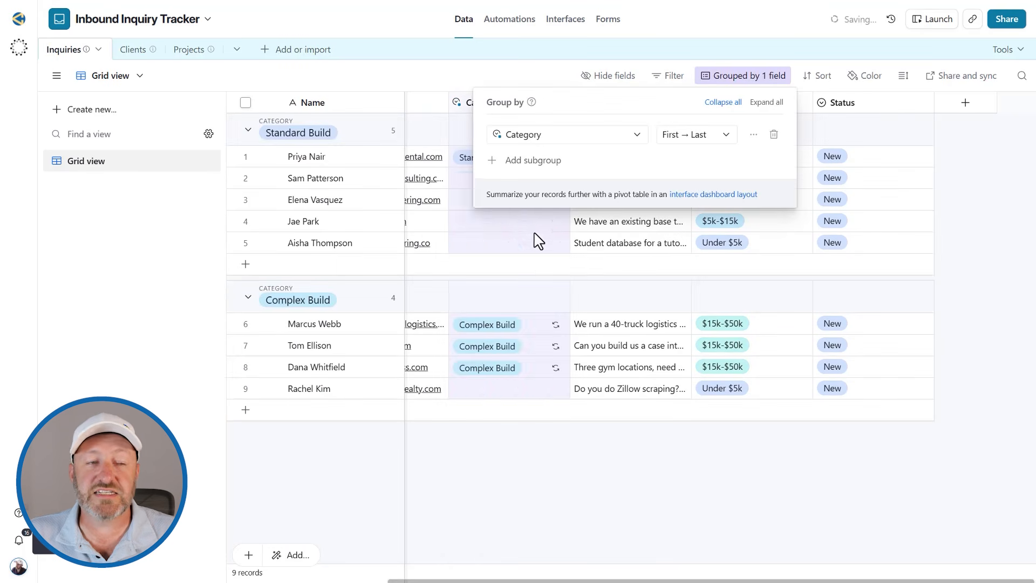
{"action": "left_click", "coordinate": [604, 233]}
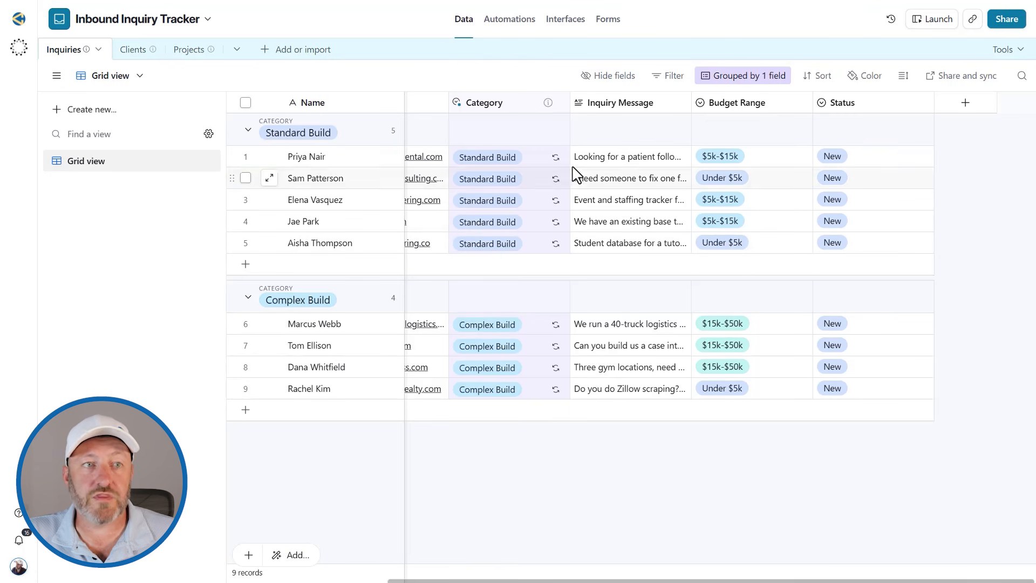
Rerun the Category agent record by record across the Standard Build and Complex Build groups
{"action": "left_click", "coordinate": [555, 157]}
{"action": "left_click", "coordinate": [555, 179]}
{"action": "left_click", "coordinate": [555, 200]}
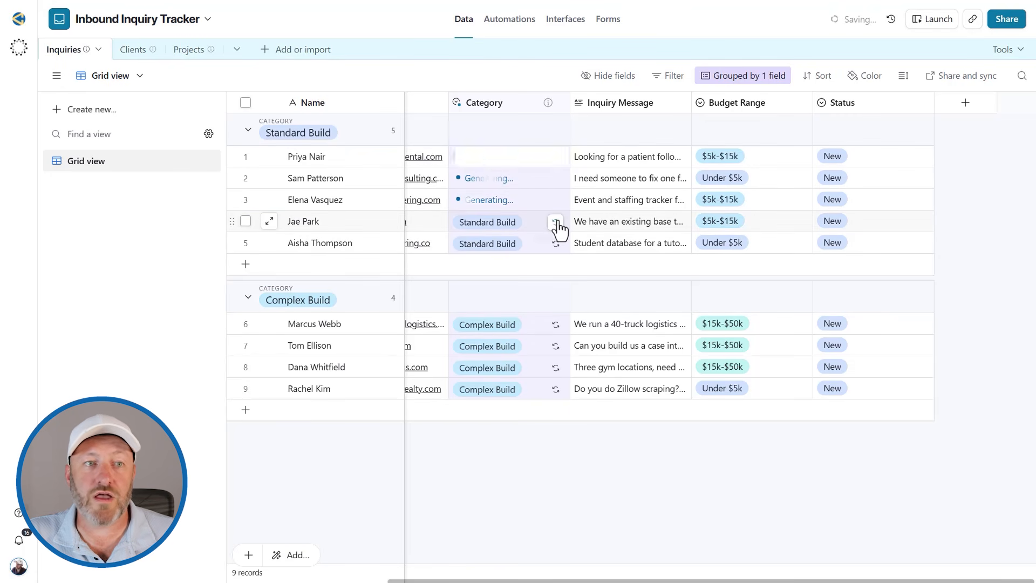
{"action": "left_click", "coordinate": [555, 222]}
{"action": "left_click", "coordinate": [556, 243]}
{"action": "left_click", "coordinate": [555, 324]}
{"action": "left_click", "coordinate": [555, 303]}
{"action": "left_click", "coordinate": [556, 346]}
{"action": "left_click", "coordinate": [556, 368]}
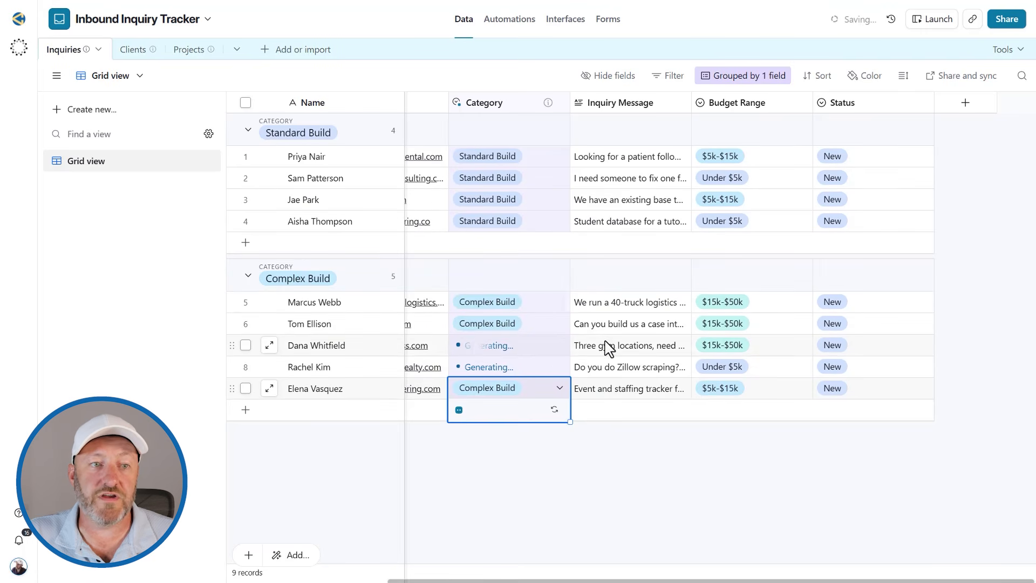
Open the Sunrose Catering record to check its details and category revision history, and close it again
{"action": "left_click", "coordinate": [609, 346]}
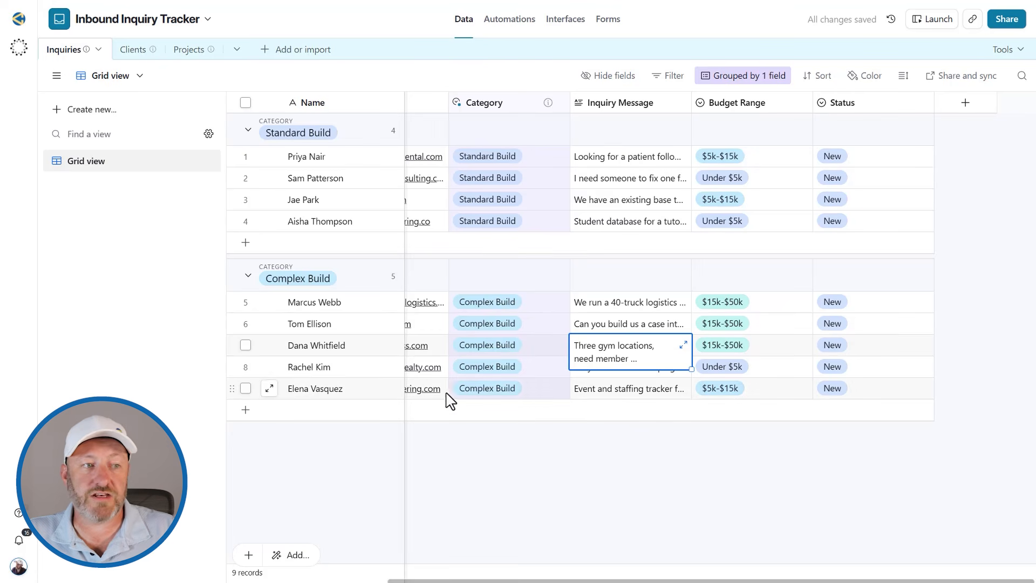
{"action": "left_click", "coordinate": [387, 399]}
{"action": "left_click", "coordinate": [269, 389]}
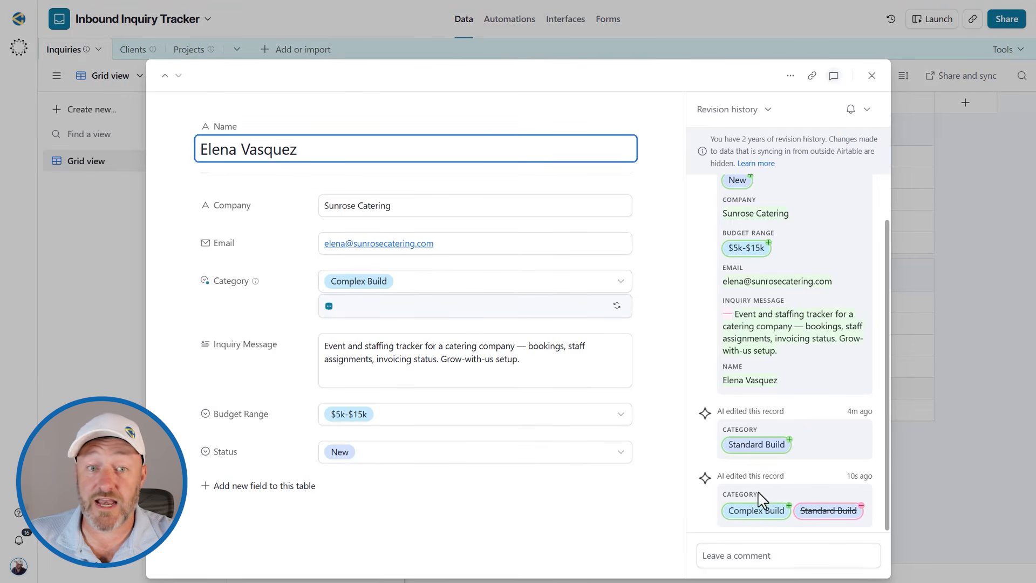
{"action": "left_click", "coordinate": [731, 32]}
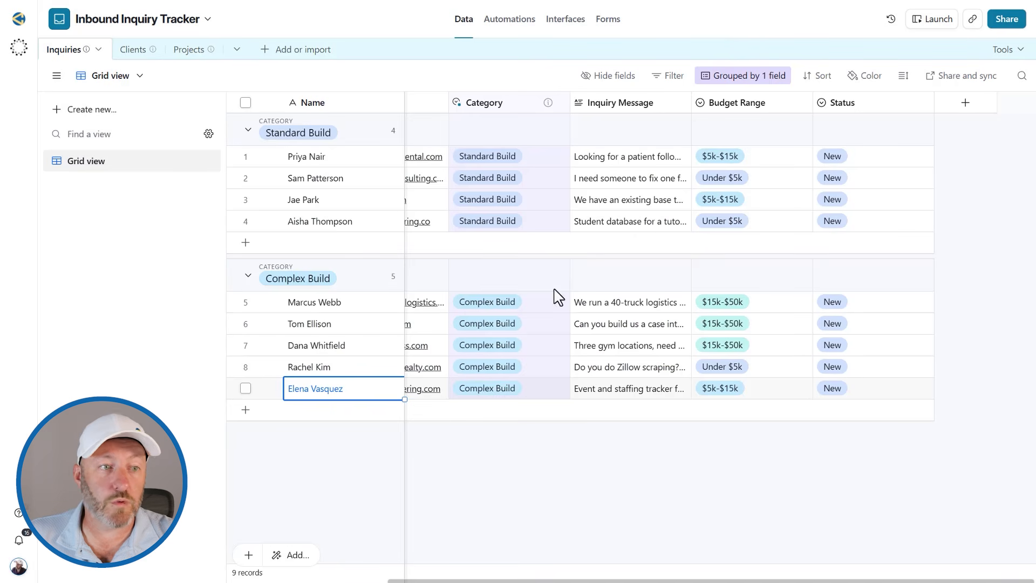
Open the full Inquiry Message of the Sunrose Catering record for reading
{"action": "key", "text": "Up"}
{"action": "key", "text": "Right"}
{"action": "key", "text": "Down"}
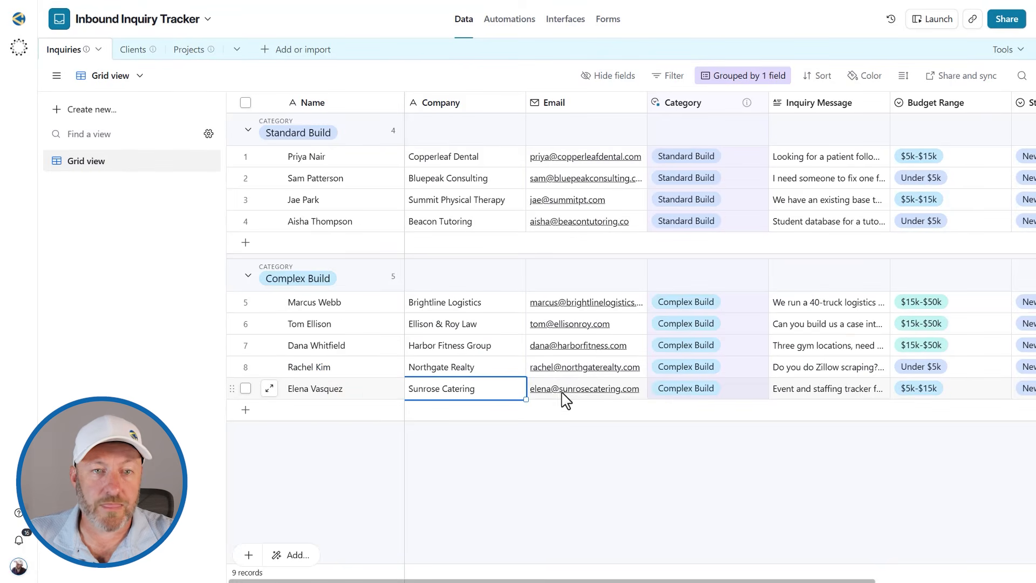
{"action": "scroll", "coordinate": [575, 392], "scroll_direction": "right", "scroll_amount": 5}
{"action": "left_click", "coordinate": [637, 398]}
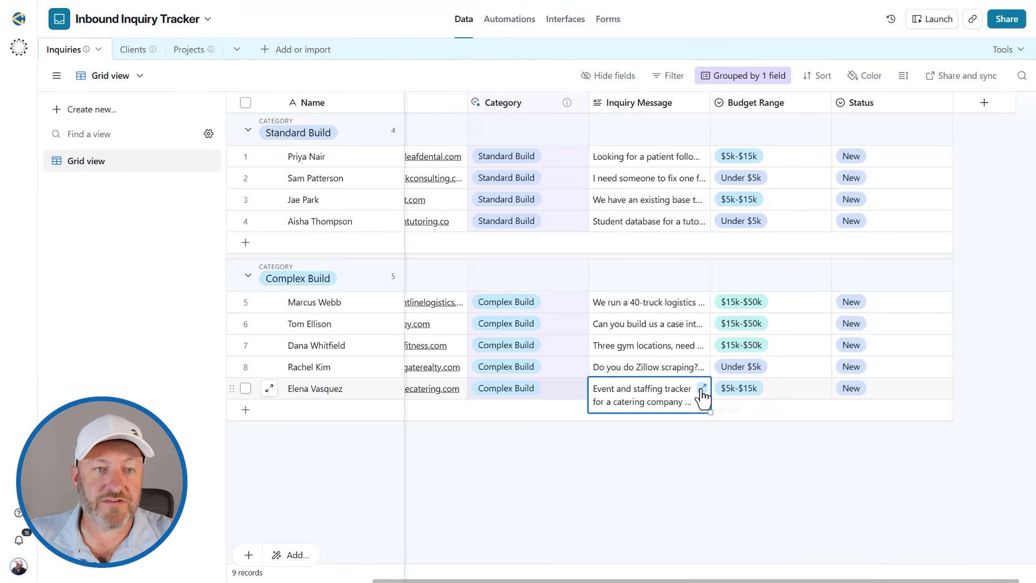
{"action": "left_click", "coordinate": [703, 388]}
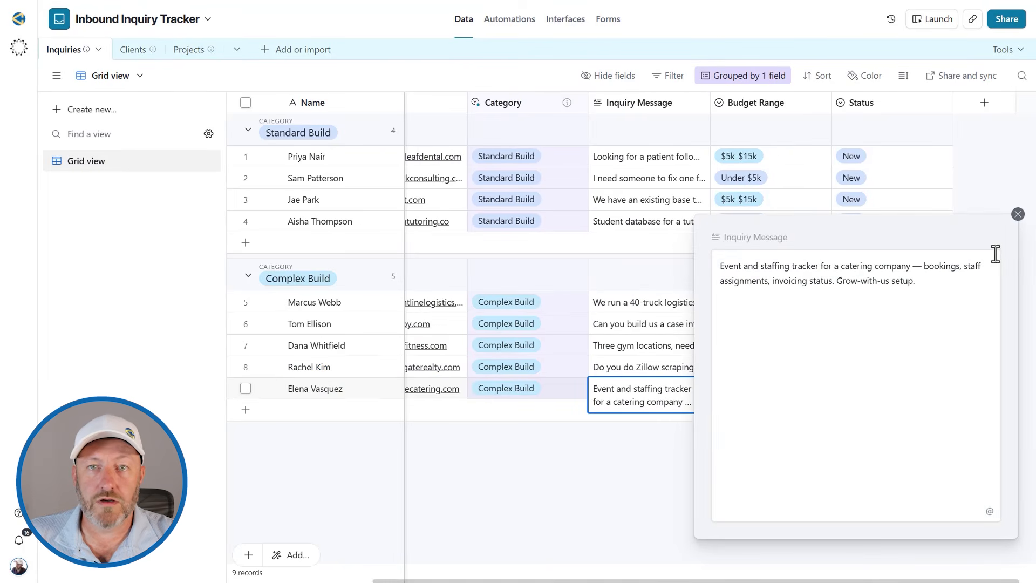
Close the expanded inquiry message and look through the Status options available for the Brightline Logistics inquiry
{"action": "left_click", "coordinate": [1018, 214]}
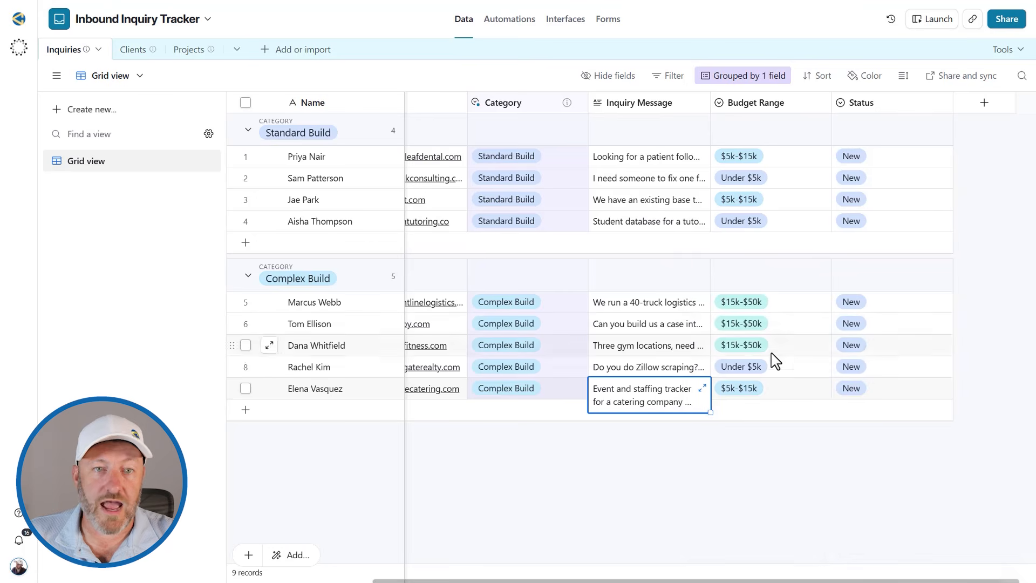
{"action": "left_click", "coordinate": [756, 394]}
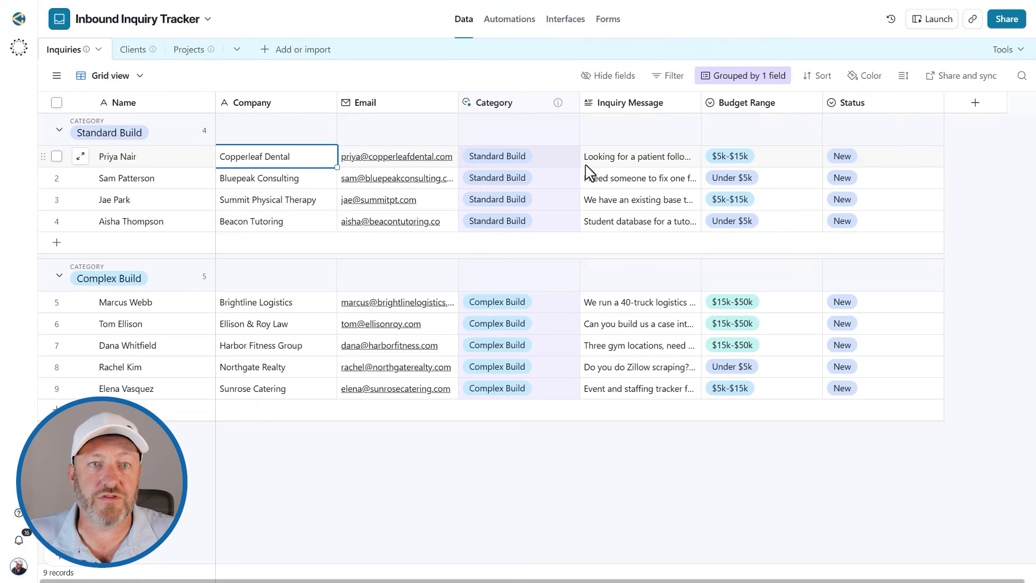
{"action": "scroll", "coordinate": [590, 173], "scroll_direction": "right", "scroll_amount": 1}
{"action": "double_click", "coordinate": [862, 314]}
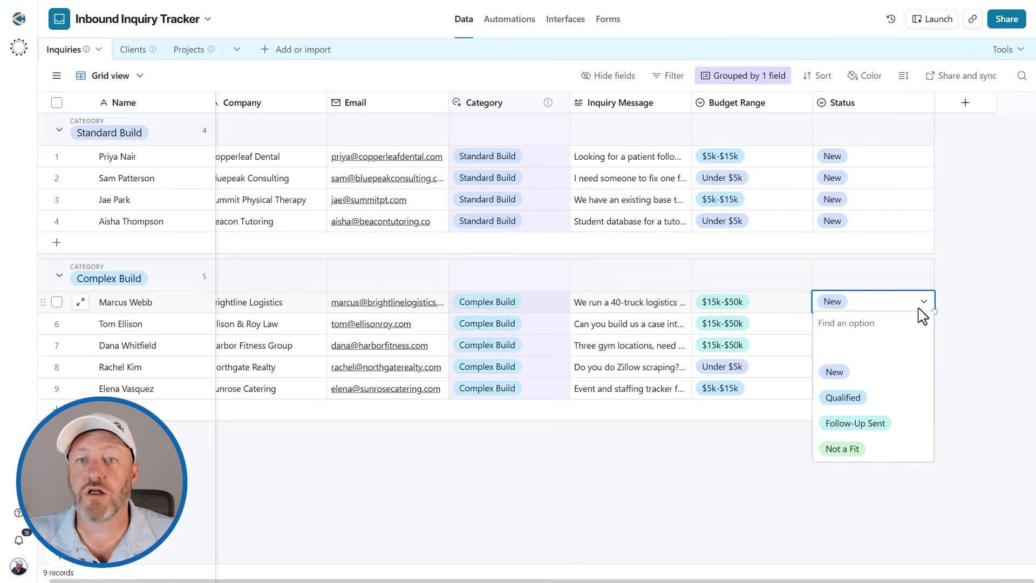
{"action": "left_click", "coordinate": [679, 469]}
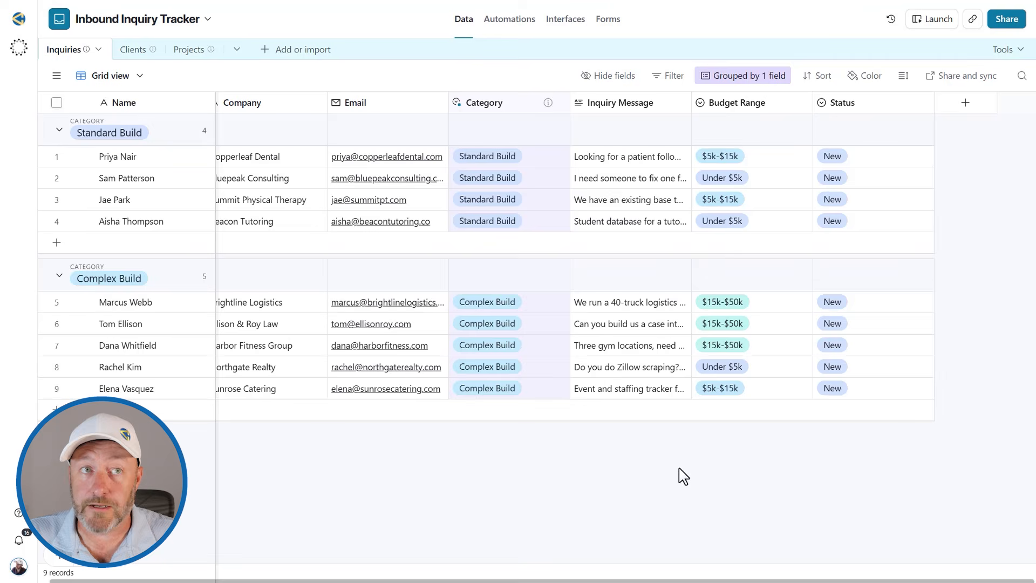
Create an automation triggered when a record matches conditions, using the Inquiries table
{"action": "left_click", "coordinate": [507, 22]}
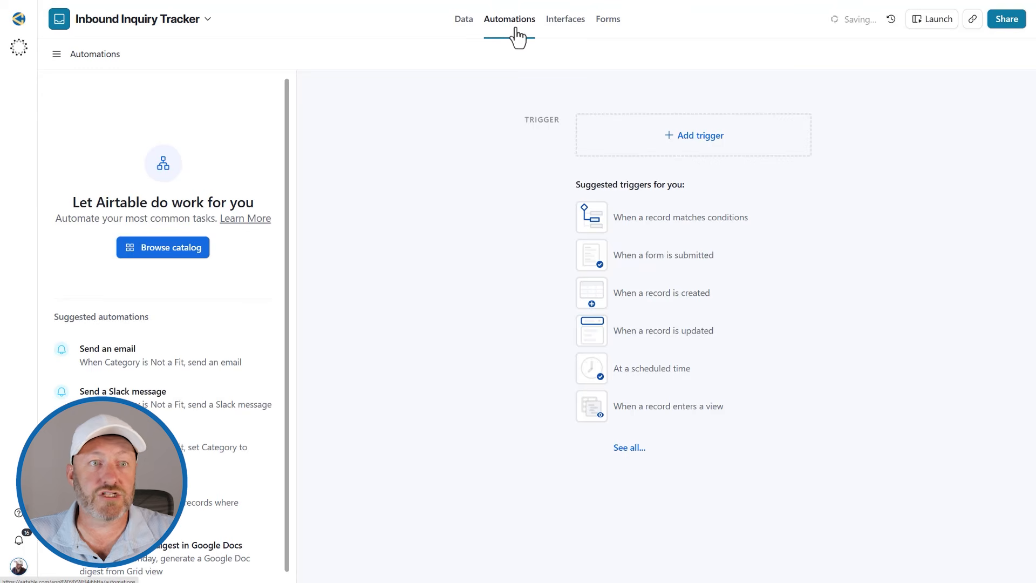
{"action": "left_click", "coordinate": [59, 54]}
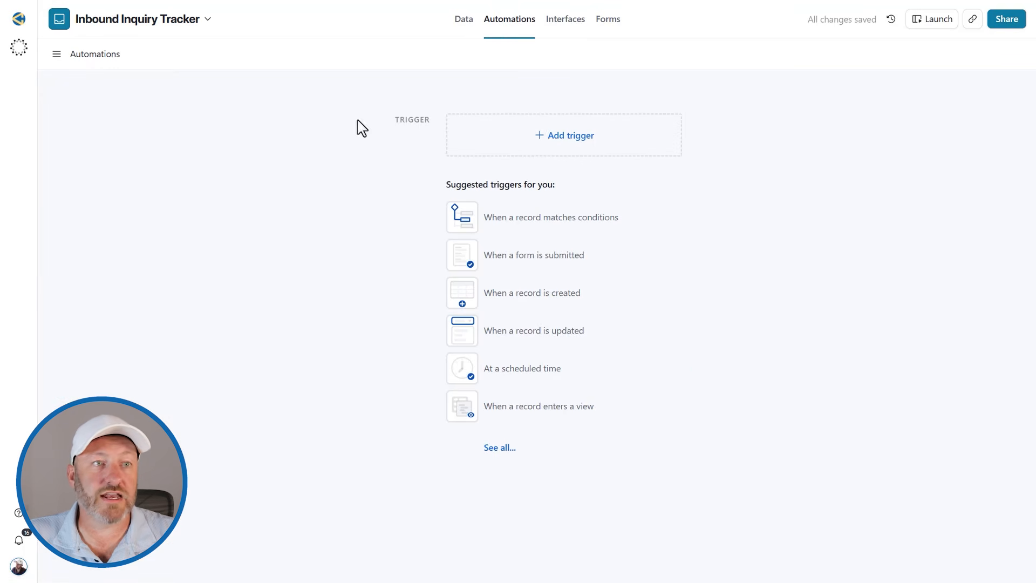
{"action": "left_click", "coordinate": [539, 223]}
{"action": "left_click", "coordinate": [857, 269]}
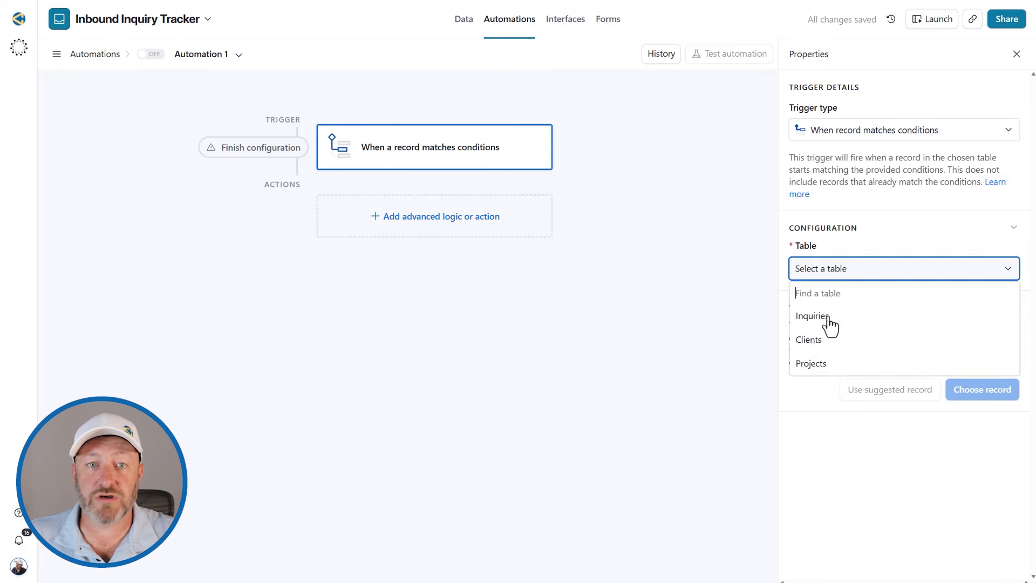
{"action": "left_click", "coordinate": [829, 318]}
{"action": "left_click", "coordinate": [826, 324]}
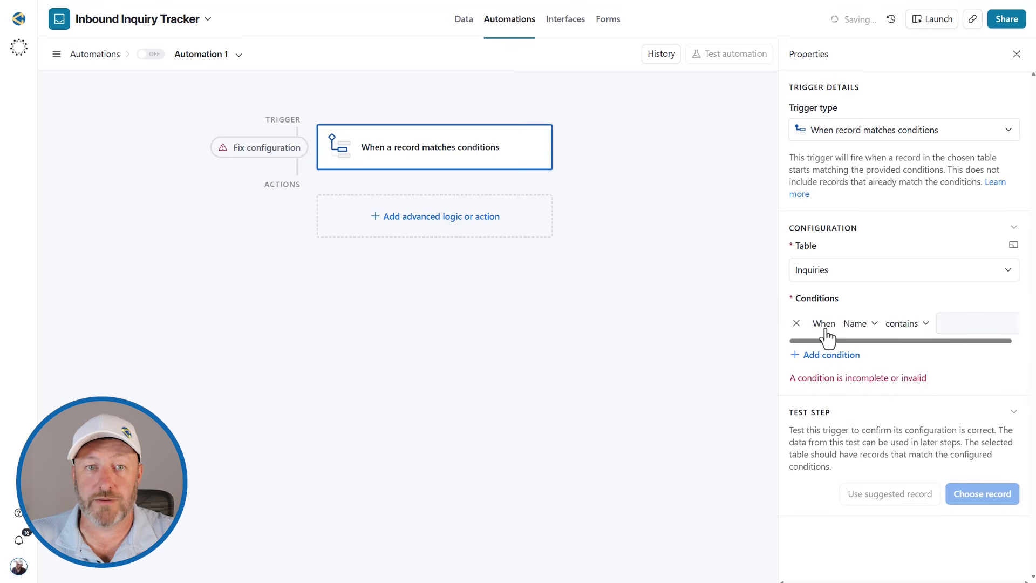
Set the trigger condition to fire when Status is Qualified
{"action": "left_click", "coordinate": [856, 326]}
{"action": "scroll", "coordinate": [870, 488], "scroll_direction": "down", "scroll_amount": 1}
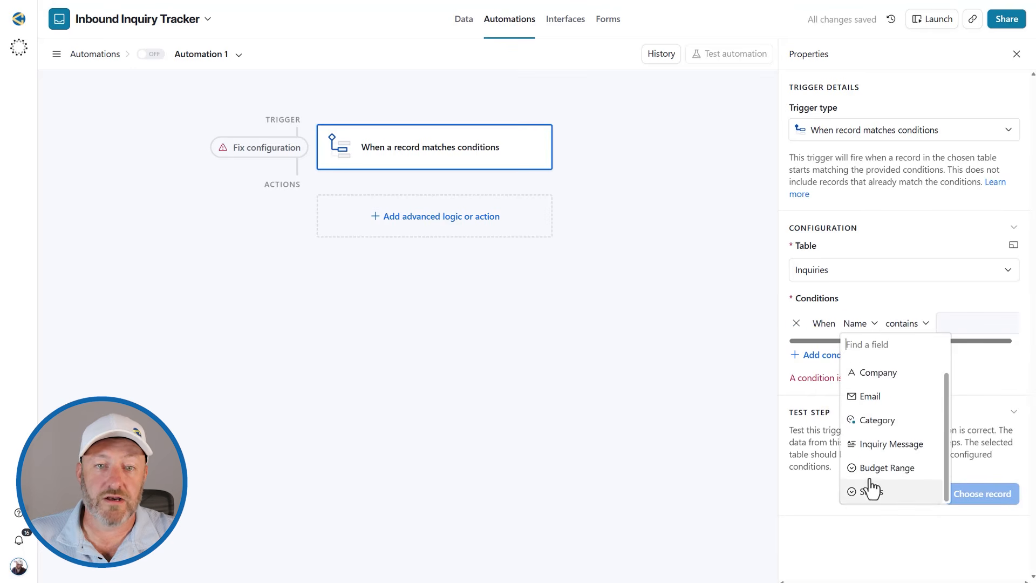
{"action": "left_click", "coordinate": [870, 490]}
{"action": "left_click", "coordinate": [955, 329]}
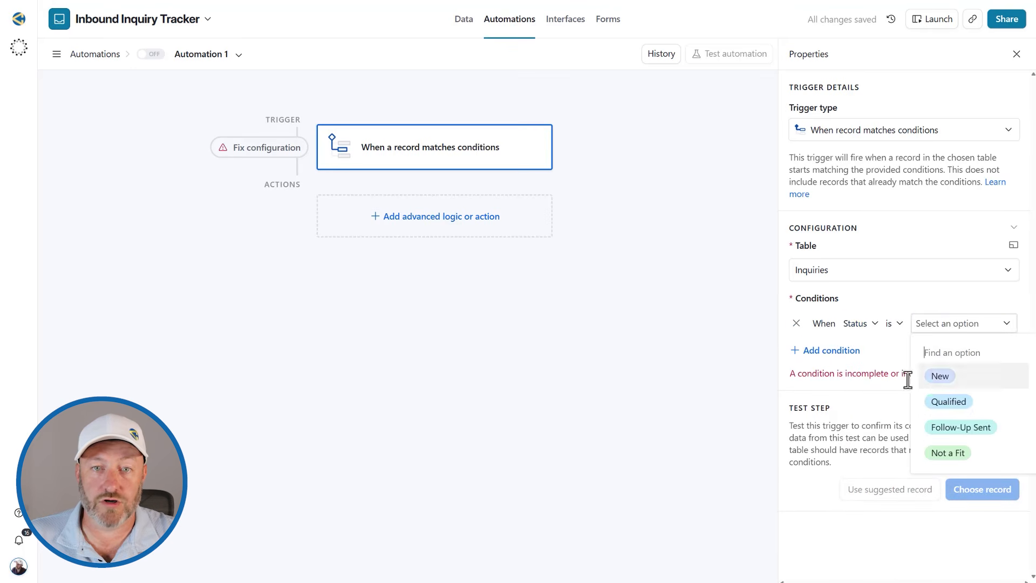
{"action": "left_click", "coordinate": [948, 402]}
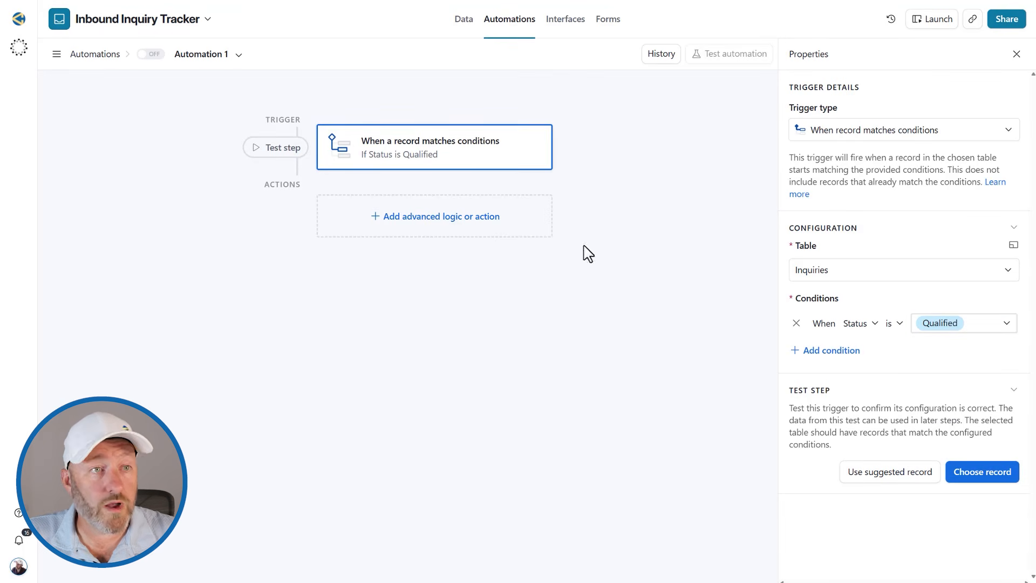
Add an AI Generate text action to the automation after the trigger
{"action": "left_click", "coordinate": [402, 219]}
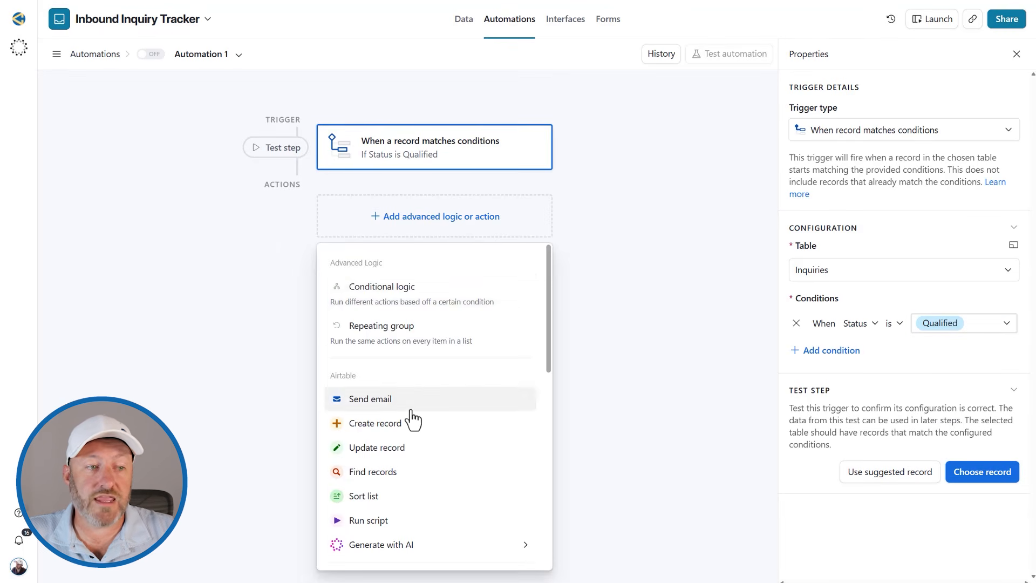
{"action": "scroll", "coordinate": [413, 418], "scroll_direction": "down", "scroll_amount": 2}
{"action": "mouse_move", "coordinate": [389, 462]}
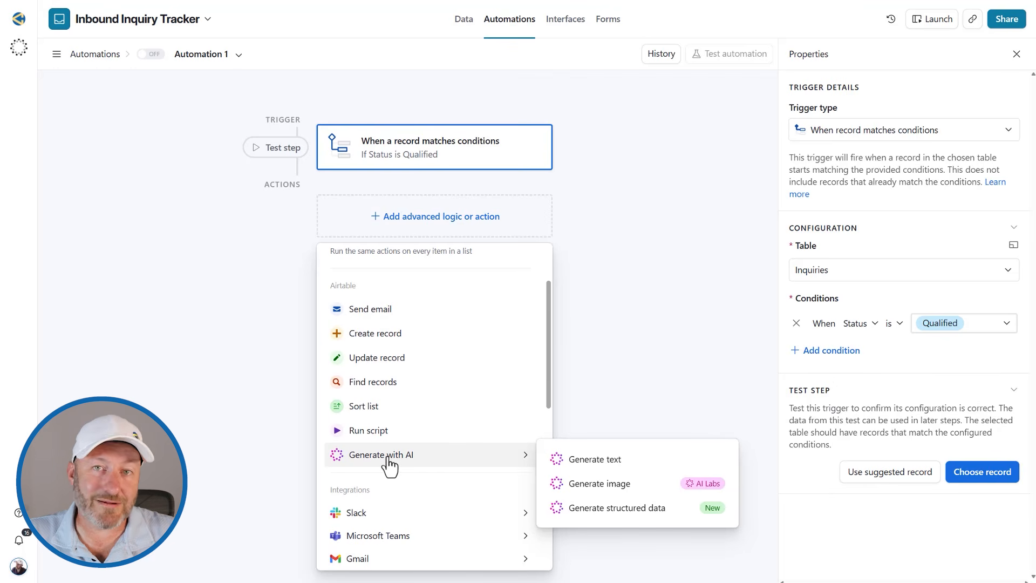
{"action": "left_click", "coordinate": [575, 464]}
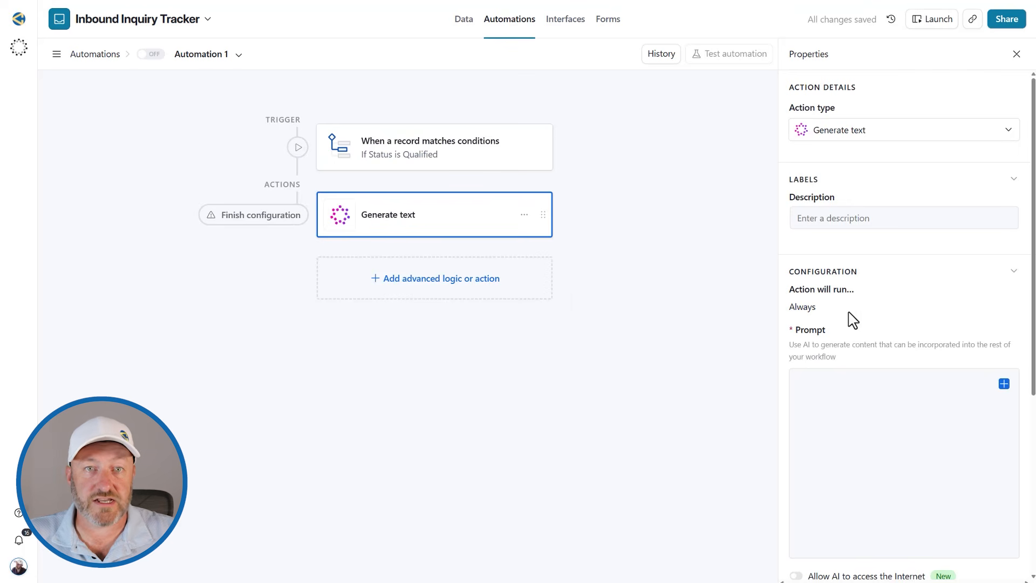
Enter a prompt for a professional follow-up email under 120 words using {Name}, {Company} and {Inquiry Message}, inviting a scoping call without mentioning pricing, and widen the properties area
{"action": "left_click", "coordinate": [839, 219]}
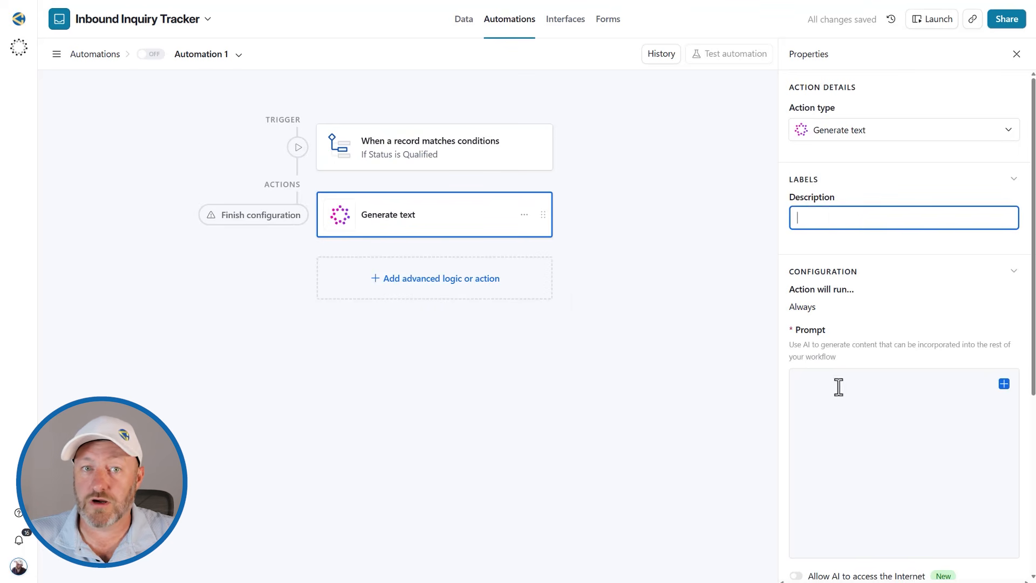
{"action": "left_click", "coordinate": [808, 389]}
{"action": "type", "text": "Write a short follow-up email (under 120 words) to {Name} at {Company}. Reference the specific need they described in their inquiry: {Inquiry Message}. Tone: professional, direct, no hype, no exclamation points. Structure: one line reflecting their goal, two or three sentences on how we'd approach it, one clear call to action to book a scoping call. Sign off: Thanks, Gareth. Do not invent details we didn't discuss. Do not mention pricing."}
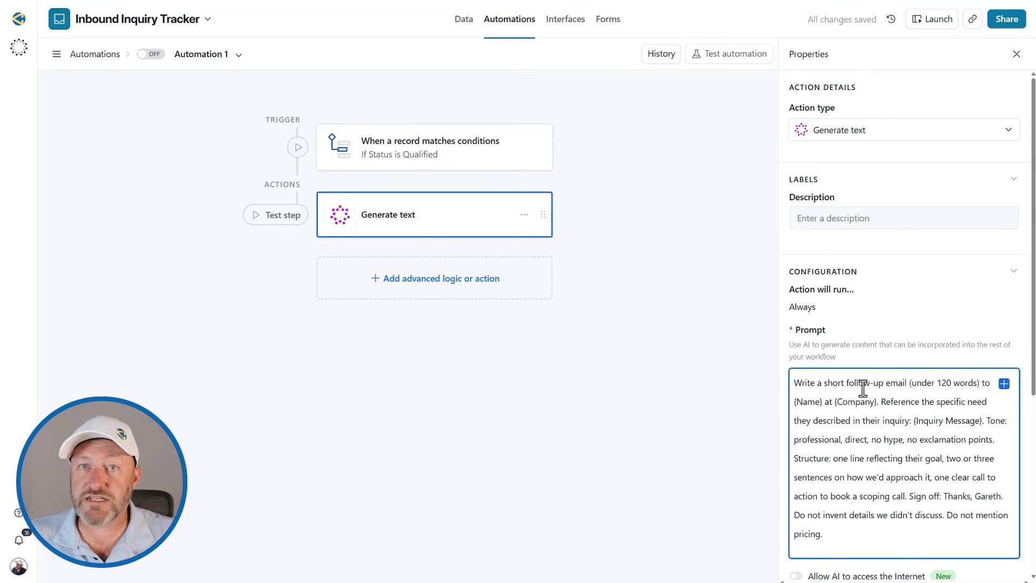
{"action": "left_click_drag", "start_coordinate": [779, 359], "coordinate": [544, 359]}
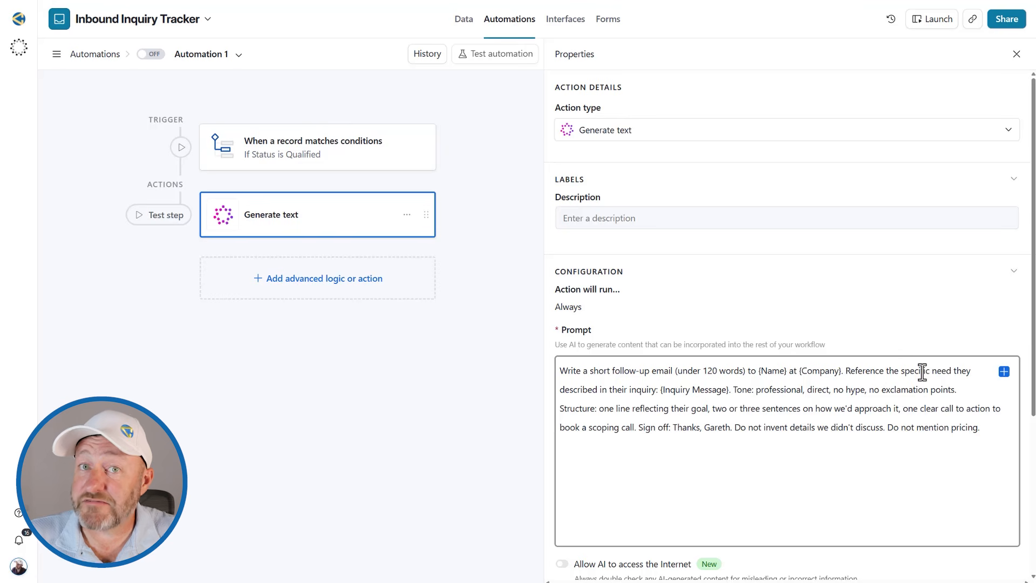
Replace the {Name} placeholder in the prompt with the trigger record's Name field value
{"action": "left_click_drag", "start_coordinate": [659, 391], "coordinate": [726, 393]}
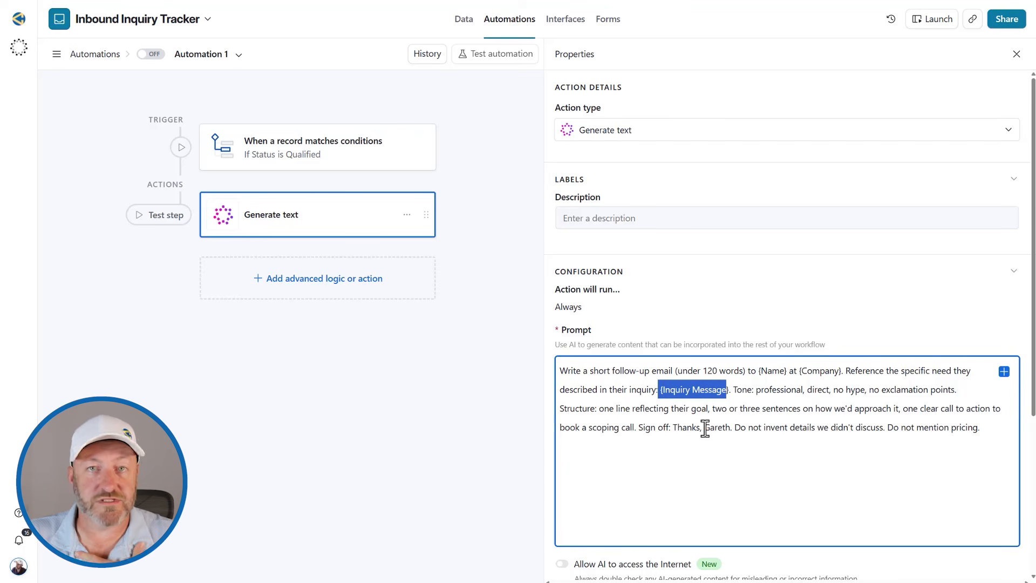
{"action": "left_click_drag", "start_coordinate": [759, 371], "coordinate": [781, 373]}
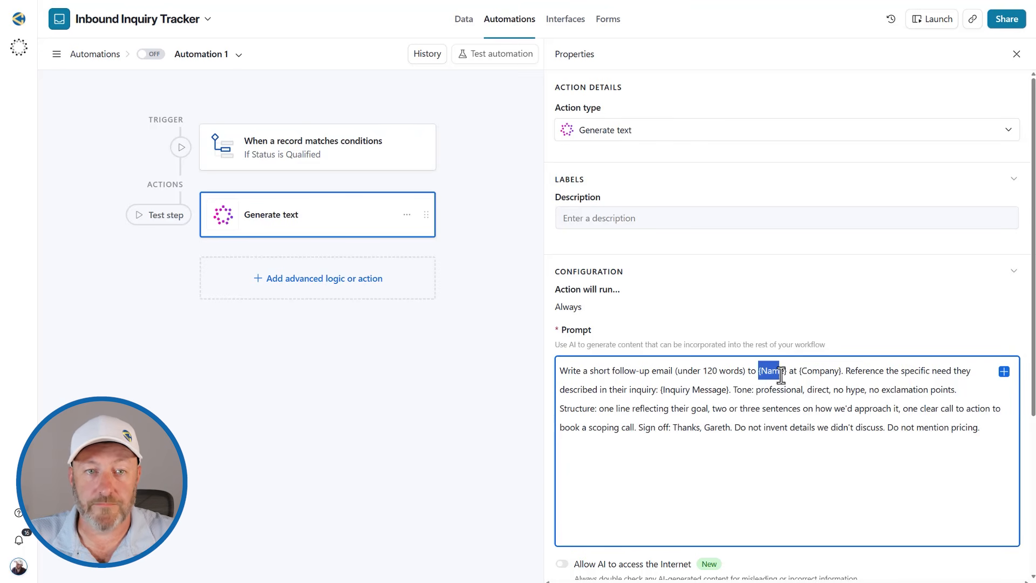
{"action": "key", "text": "BackSpace"}
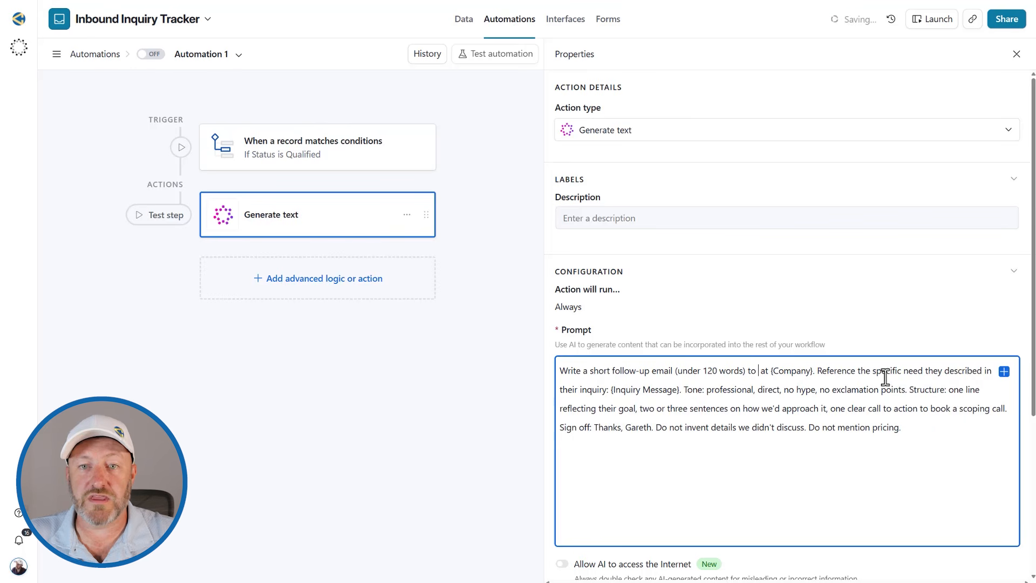
{"action": "left_click", "coordinate": [1004, 371]}
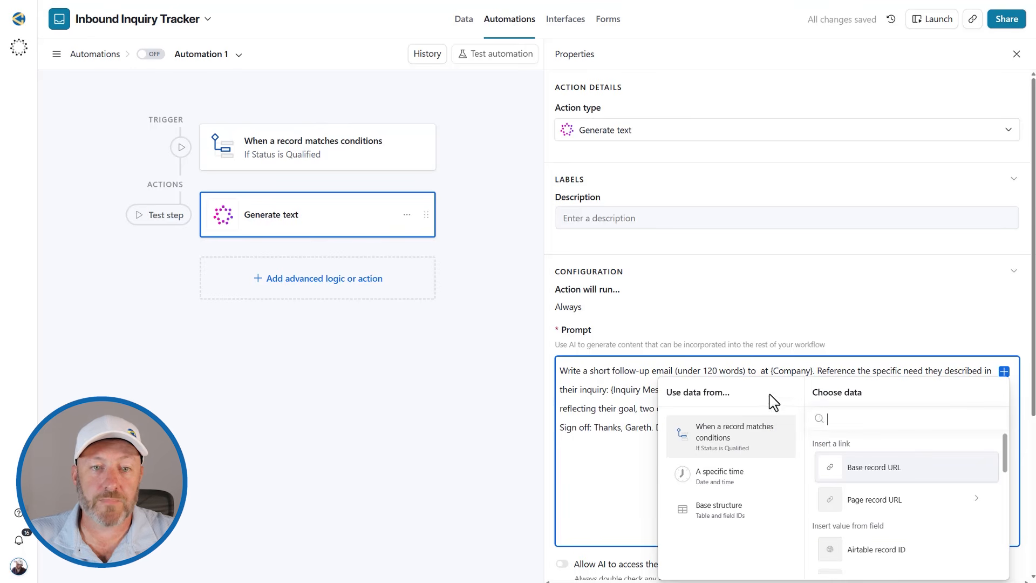
{"action": "type", "text": "name"}
{"action": "left_click", "coordinate": [859, 475]}
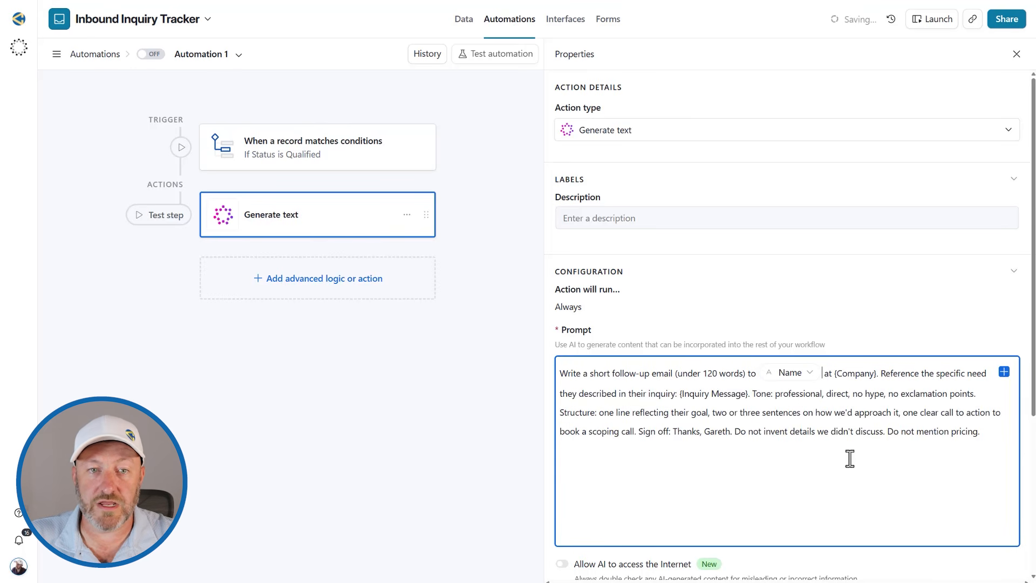
Replace the {Company} placeholder in the prompt with the trigger record's Company field value
{"action": "left_click_drag", "start_coordinate": [834, 379], "coordinate": [876, 379]}
{"action": "key", "text": "BackSpace"}
{"action": "left_click", "coordinate": [1004, 371]}
{"action": "type", "text": "co"}
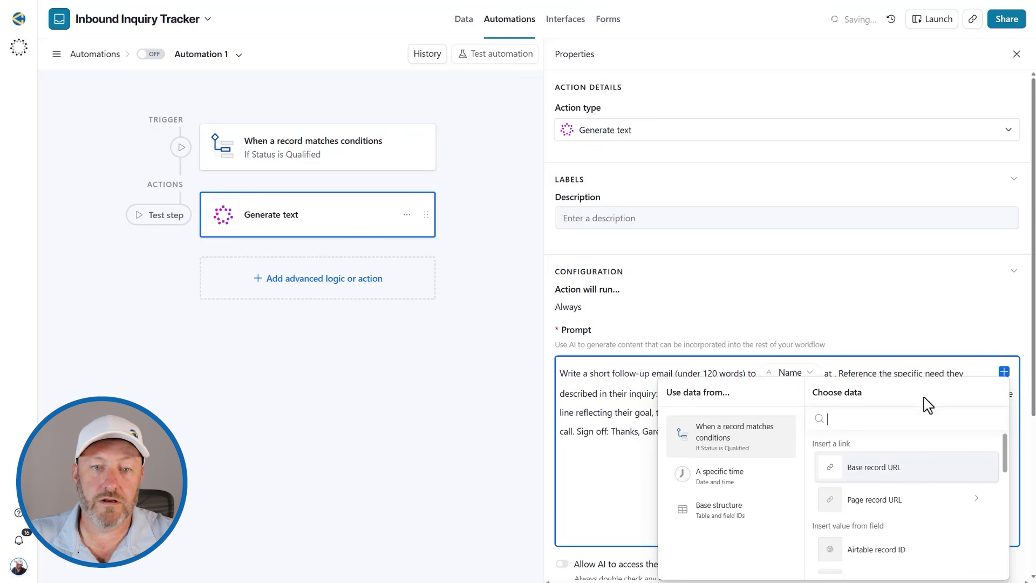
{"action": "type", "text": "mp"}
{"action": "left_click", "coordinate": [799, 467]}
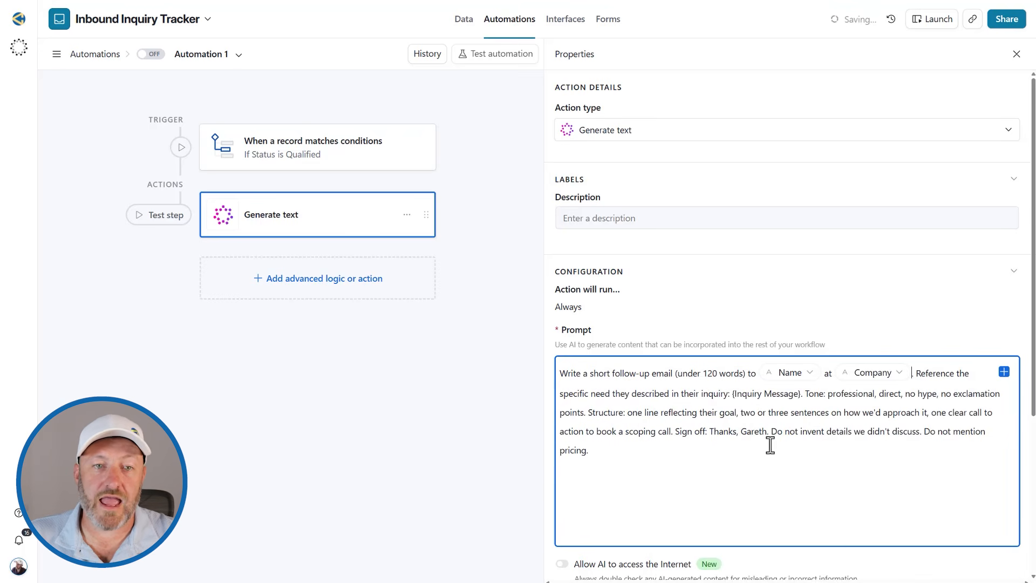
Replace the Inquiry Message placeholder text in the prompt with the trigger record's Inquiry Message field value
{"action": "left_click_drag", "start_coordinate": [733, 393], "coordinate": [801, 398]}
{"action": "key", "text": "BackSpace"}
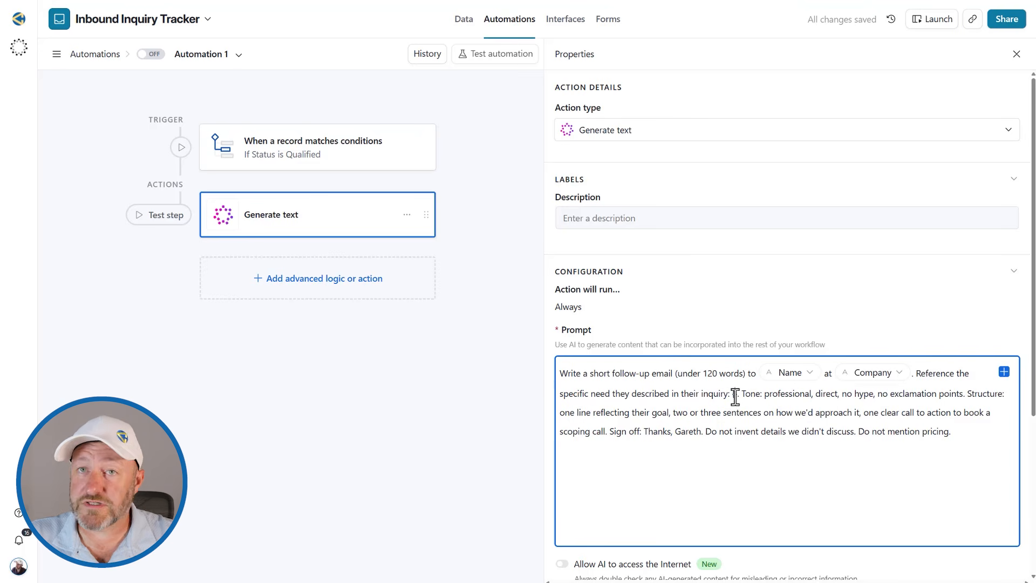
{"action": "left_click", "coordinate": [1004, 372]}
{"action": "type", "text": "inq"}
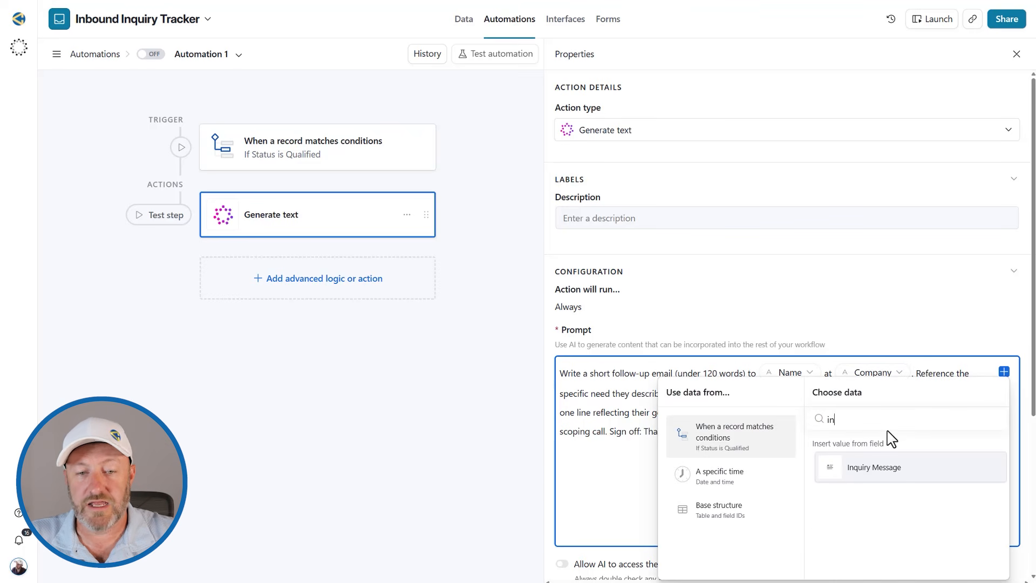
{"action": "left_click", "coordinate": [863, 470]}
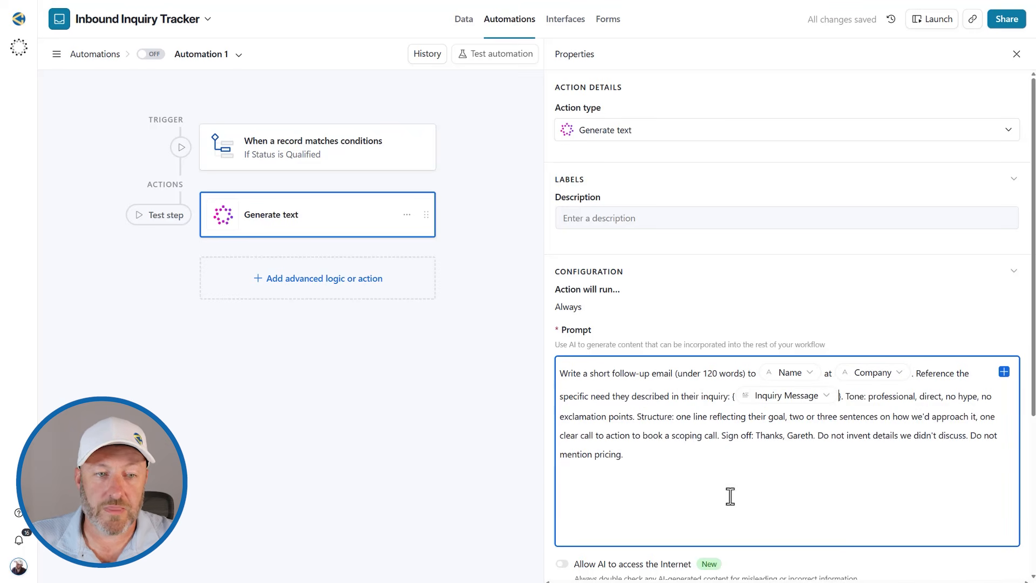
Review the Generate text action's internet access, Model and Randomness settings
{"action": "scroll", "coordinate": [621, 473], "scroll_direction": "down", "scroll_amount": 3}
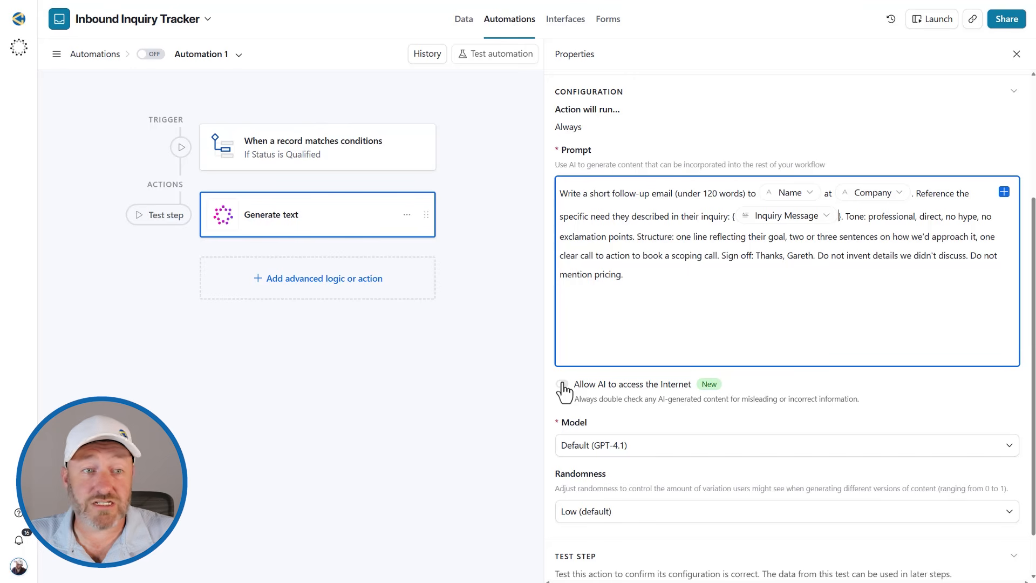
{"action": "left_click", "coordinate": [603, 446]}
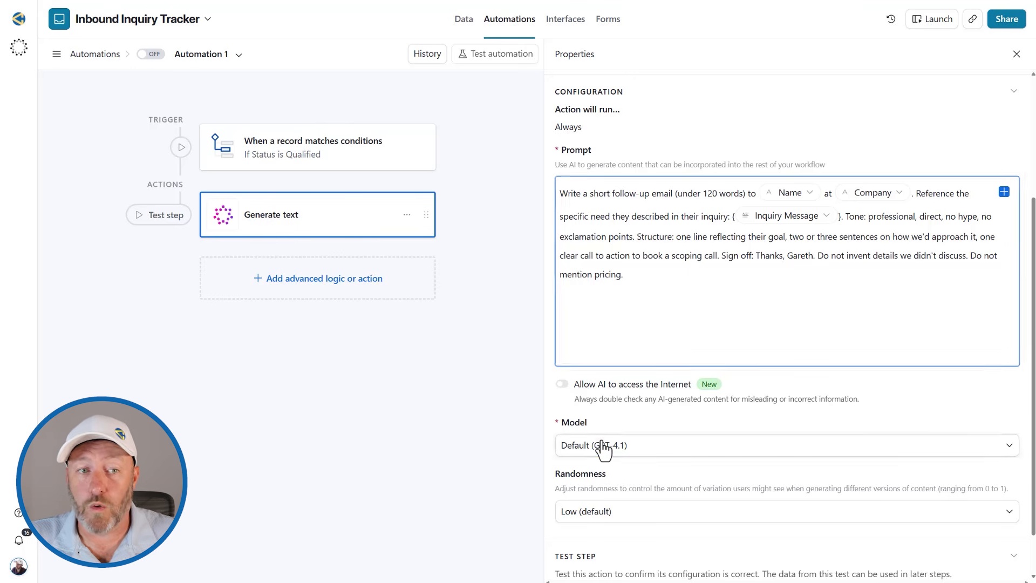
{"action": "left_click", "coordinate": [641, 481]}
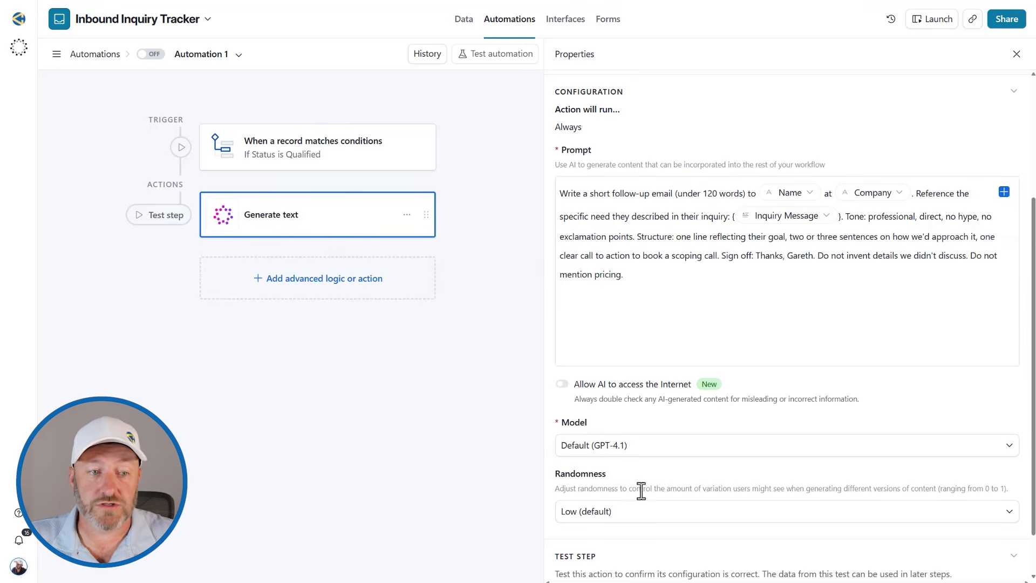
{"action": "left_click", "coordinate": [634, 516]}
{"action": "left_click", "coordinate": [640, 515]}
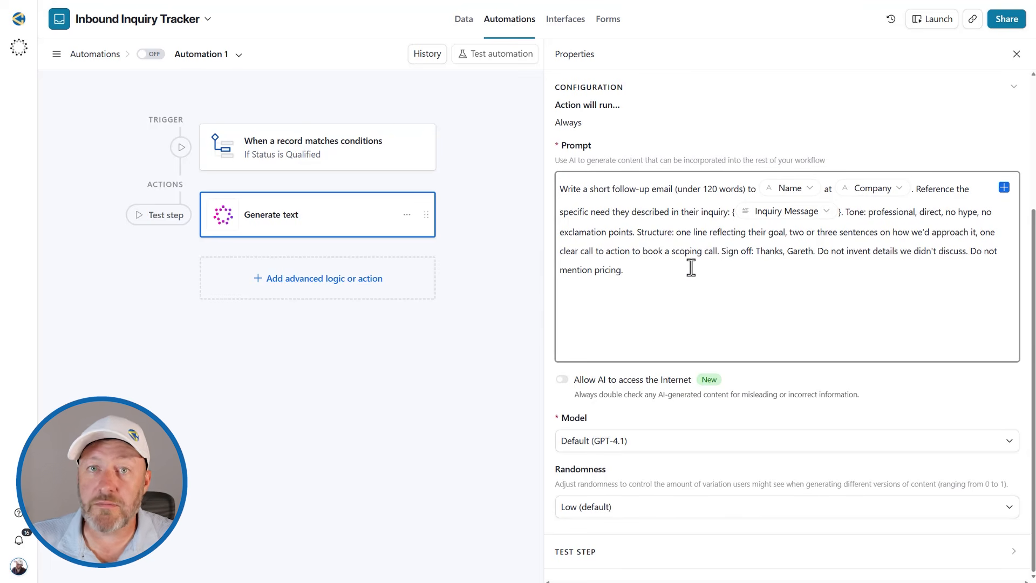
Set the Status of the Brightline Logistics inquiry to Qualified in the Inquiries table
{"action": "left_click", "coordinate": [465, 24]}
{"action": "left_click", "coordinate": [859, 307]}
{"action": "left_click", "coordinate": [859, 307]}
{"action": "left_click", "coordinate": [845, 397]}
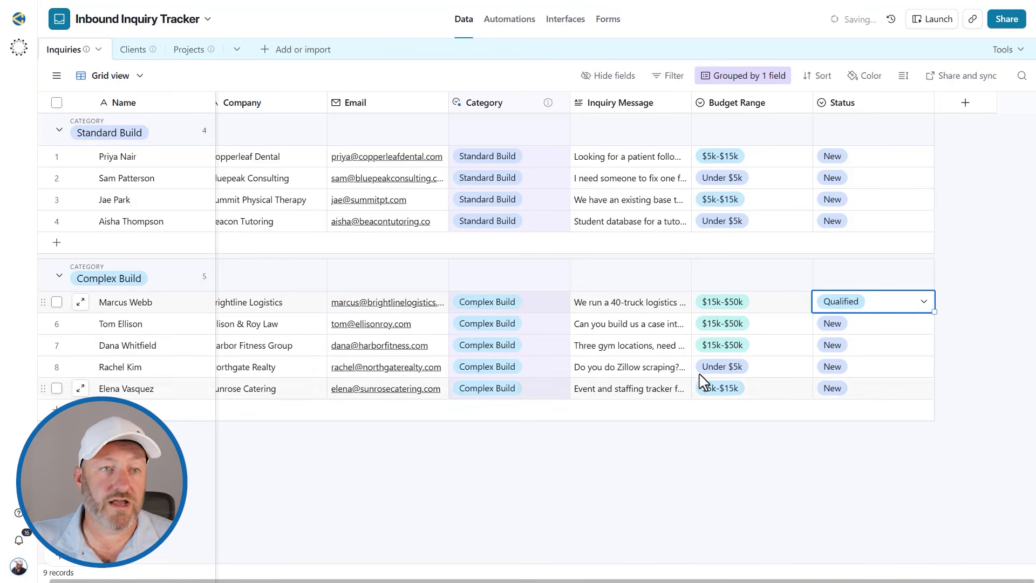
Read the full Inquiry Message of the Brightline Logistics record and return to the automation
{"action": "left_click", "coordinate": [602, 307]}
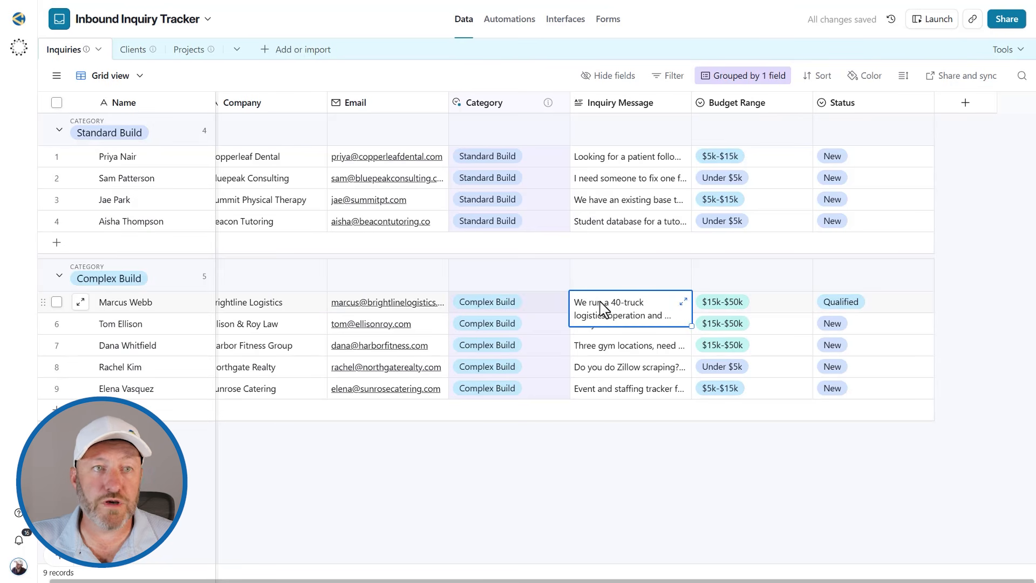
{"action": "left_click", "coordinate": [684, 314]}
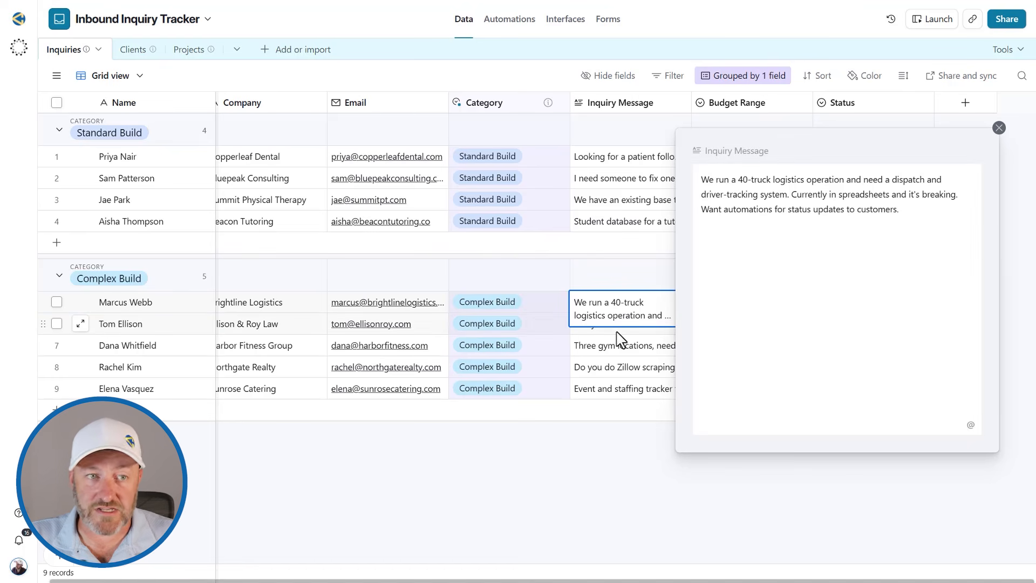
{"action": "left_click", "coordinate": [526, 22]}
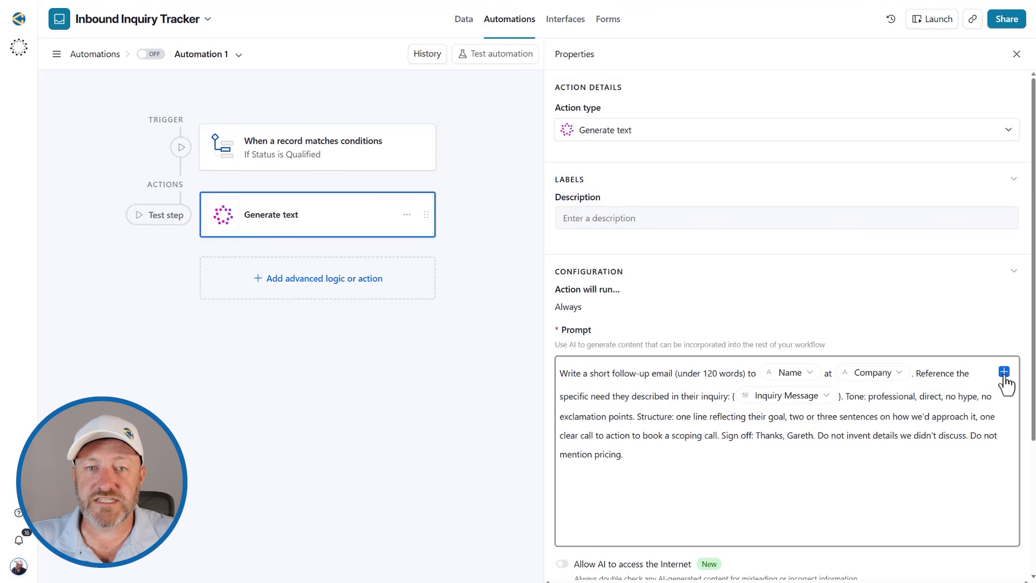
Test the When a record matches conditions trigger with the Brightline Logistics inquiry as the sample record
{"action": "scroll", "coordinate": [853, 461], "scroll_direction": "down", "scroll_amount": 3}
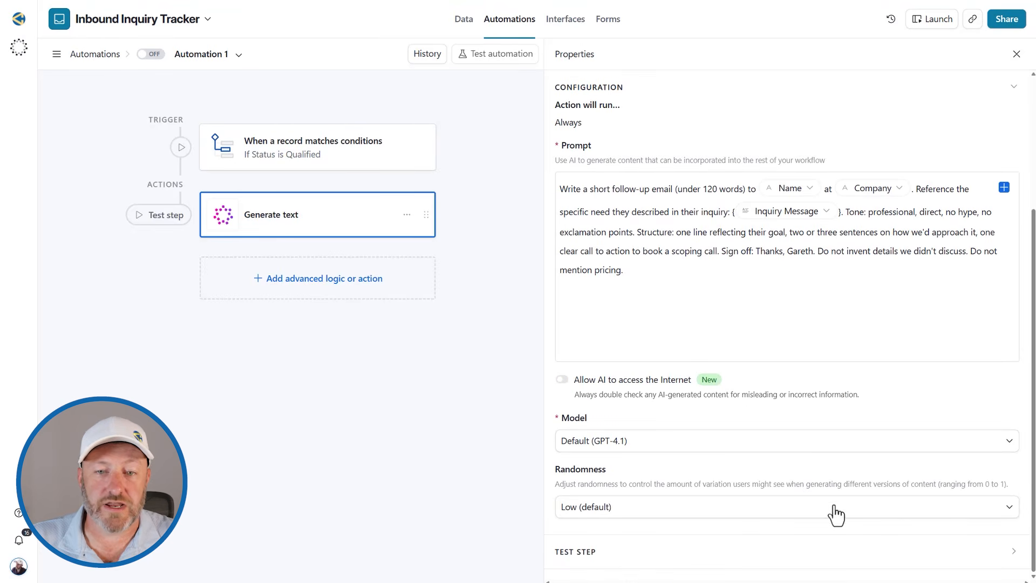
{"action": "left_click", "coordinate": [308, 161]}
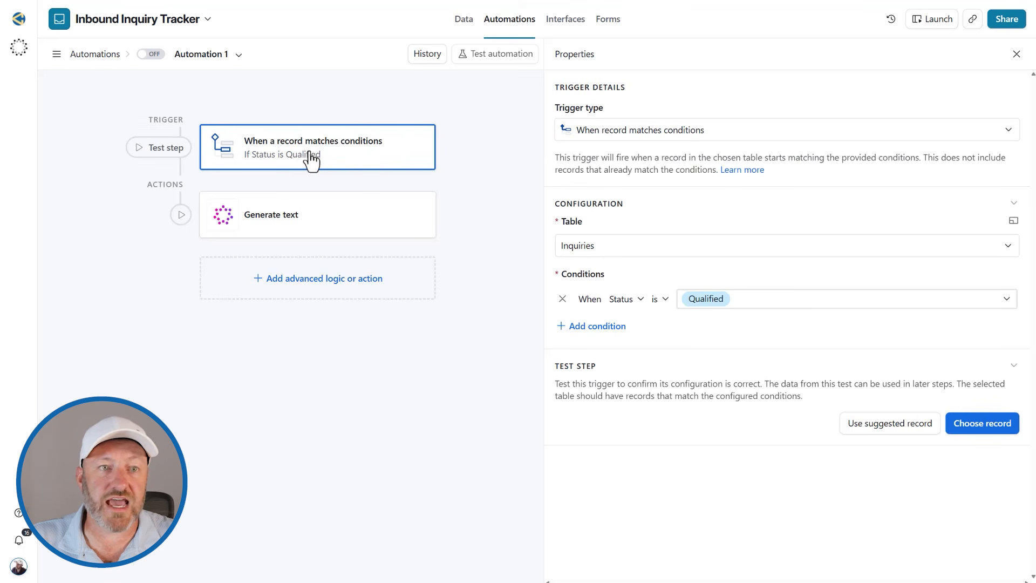
{"action": "left_click", "coordinate": [998, 428]}
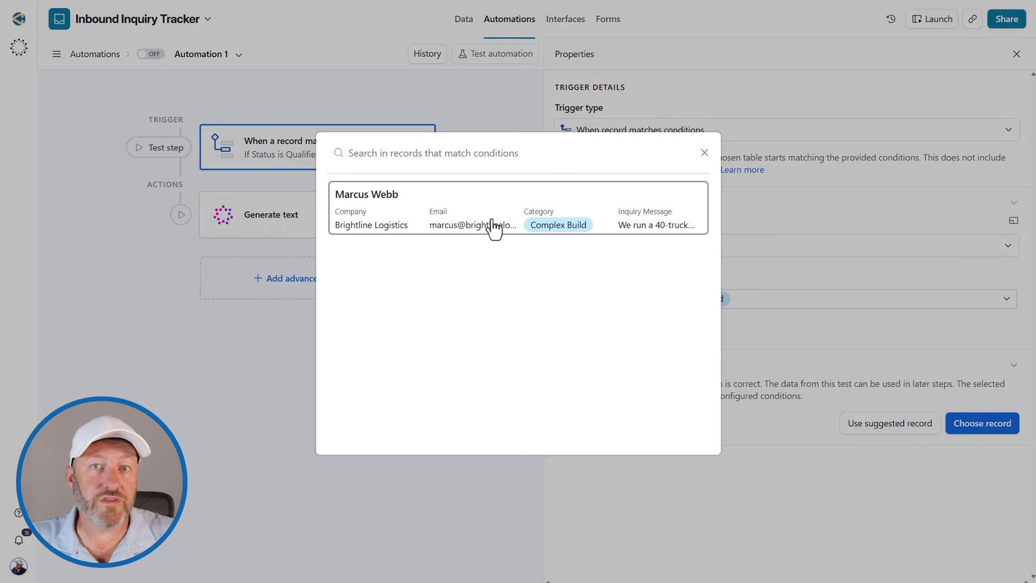
{"action": "left_click", "coordinate": [493, 226]}
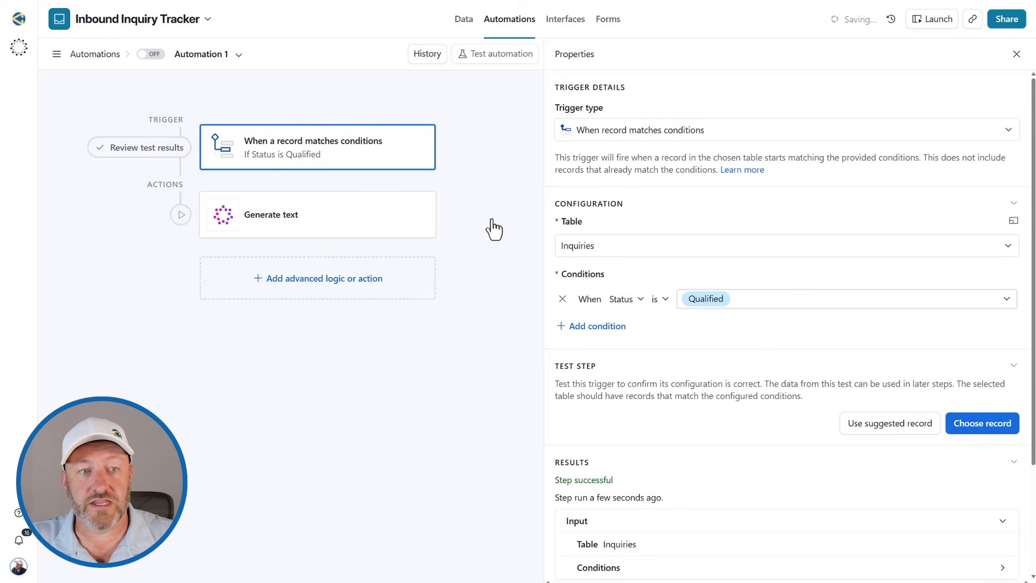
Test the Generate text action and expand its AI generated response to read the full follow-up email
{"action": "left_click", "coordinate": [300, 238]}
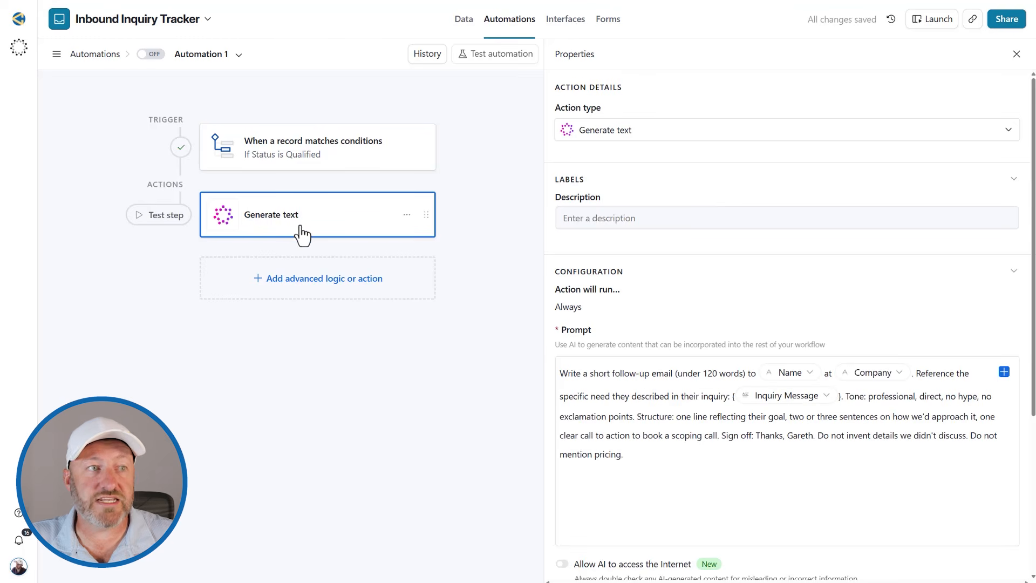
{"action": "scroll", "coordinate": [850, 559], "scroll_direction": "down", "scroll_amount": 3}
{"action": "scroll", "coordinate": [851, 559], "scroll_direction": "down", "scroll_amount": 1}
{"action": "left_click", "coordinate": [1007, 550]}
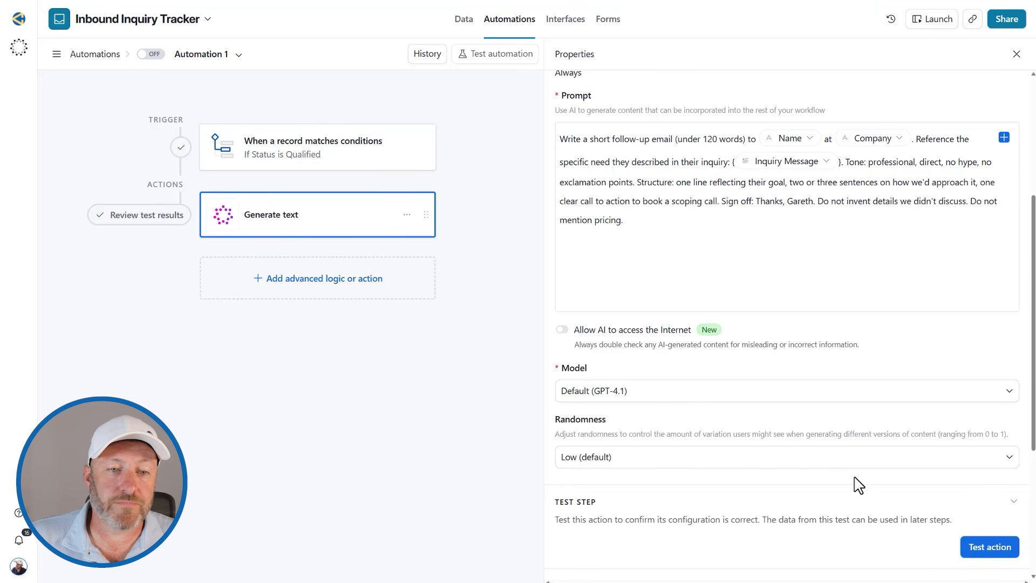
{"action": "scroll", "coordinate": [705, 439], "scroll_direction": "down", "scroll_amount": 5}
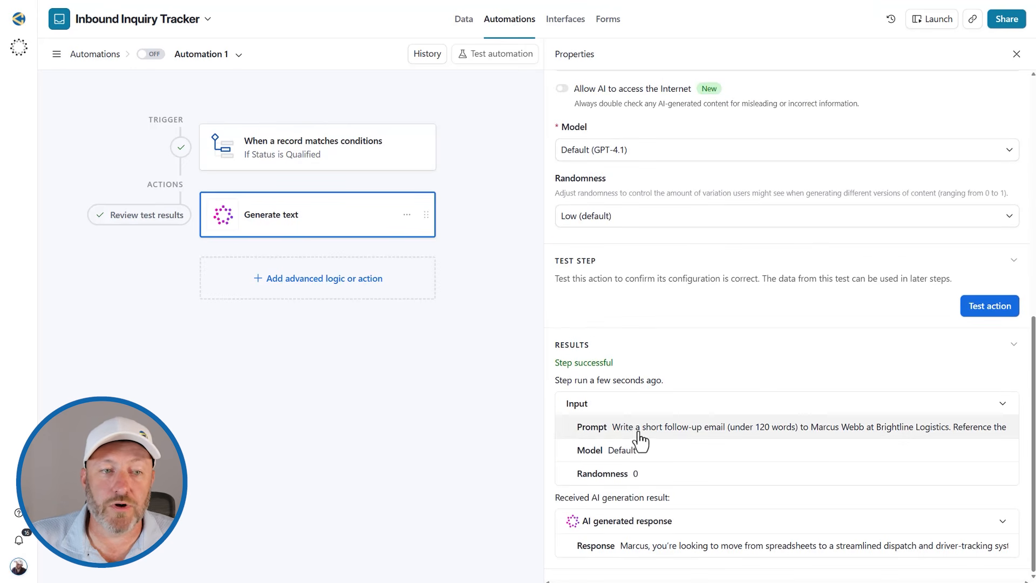
{"action": "left_click", "coordinate": [661, 560]}
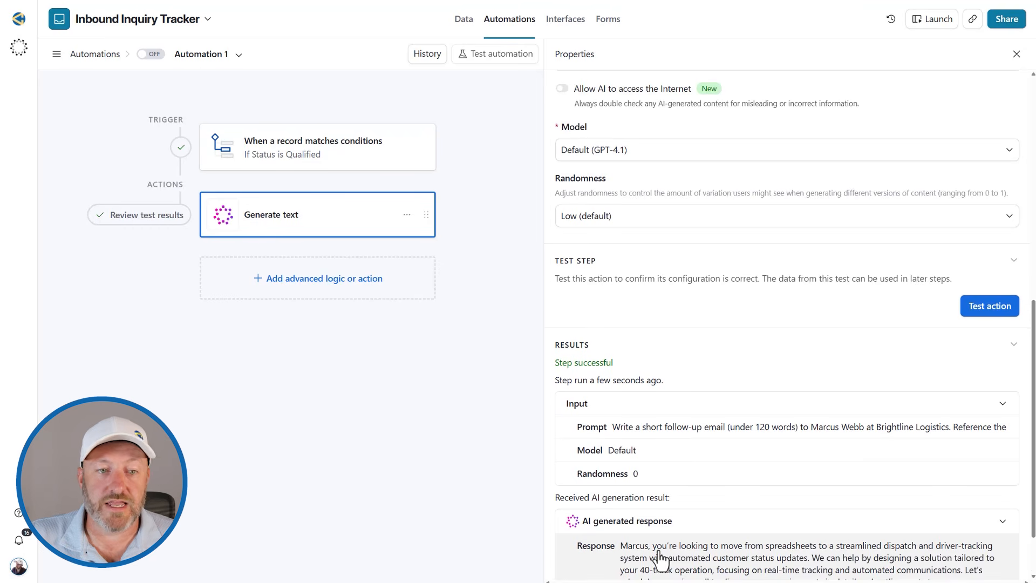
{"action": "scroll", "coordinate": [670, 562], "scroll_direction": "down", "scroll_amount": 1}
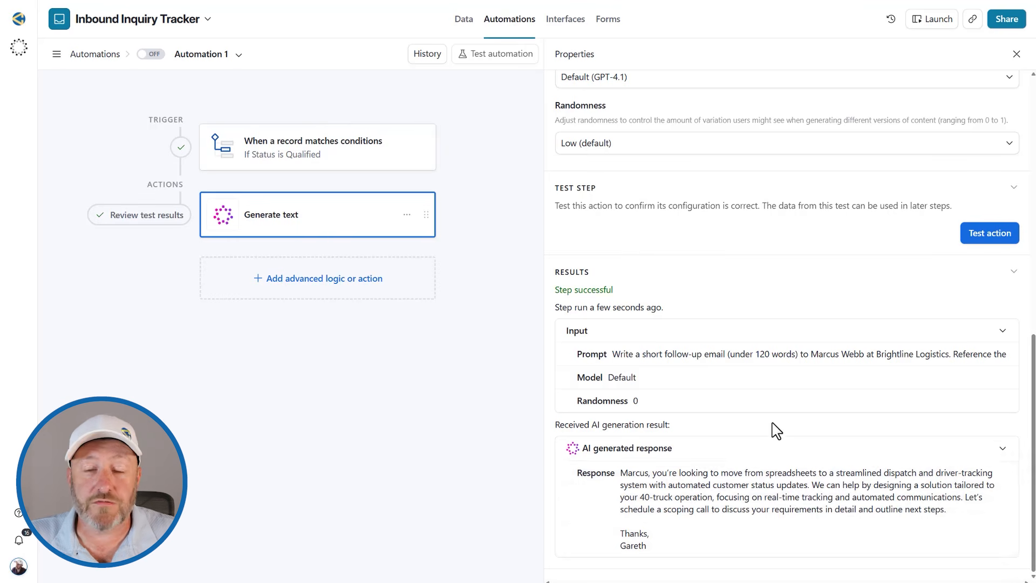
Review the Generate text action's Model and Randomness options, leaving them unchanged, and return to the test results
{"action": "scroll", "coordinate": [775, 430], "scroll_direction": "up", "scroll_amount": 5}
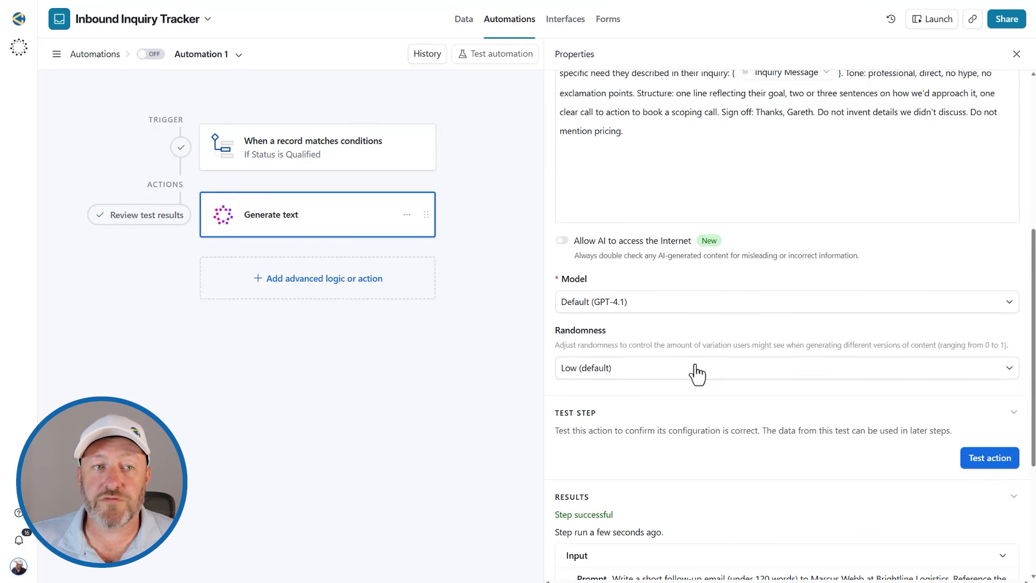
{"action": "left_click", "coordinate": [658, 302]}
{"action": "left_click", "coordinate": [664, 305]}
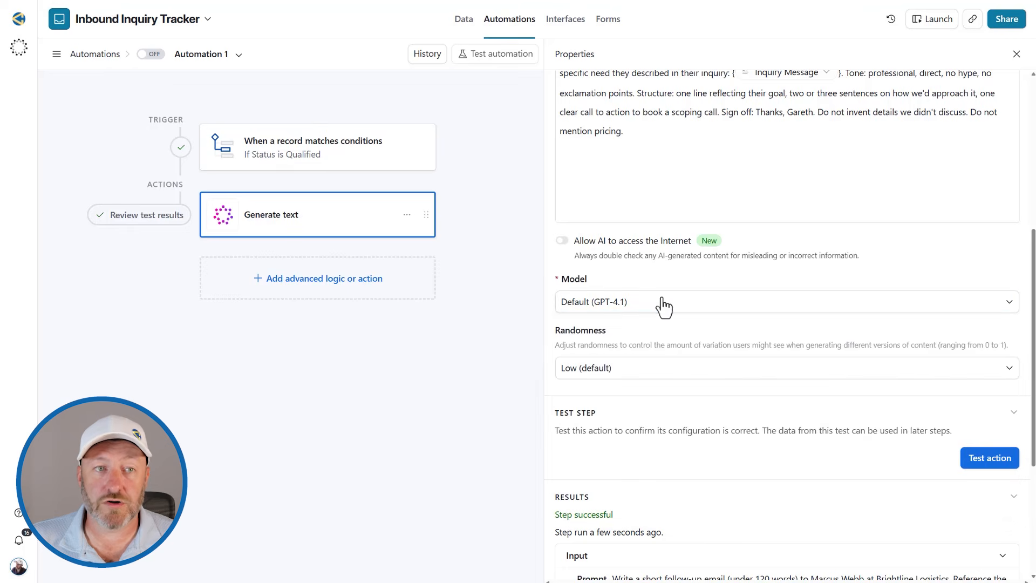
{"action": "left_click", "coordinate": [617, 371]}
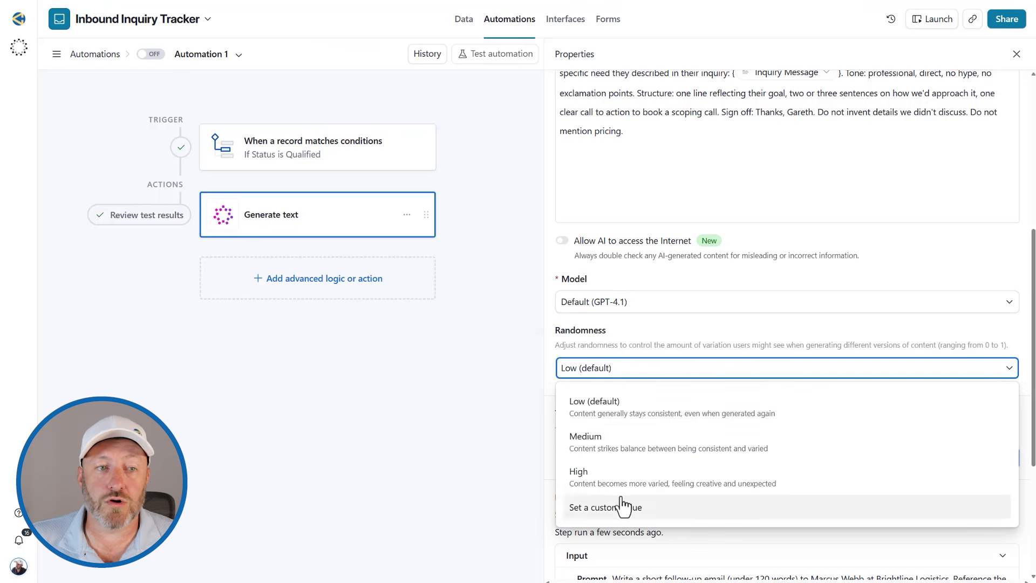
{"action": "left_click", "coordinate": [646, 348]}
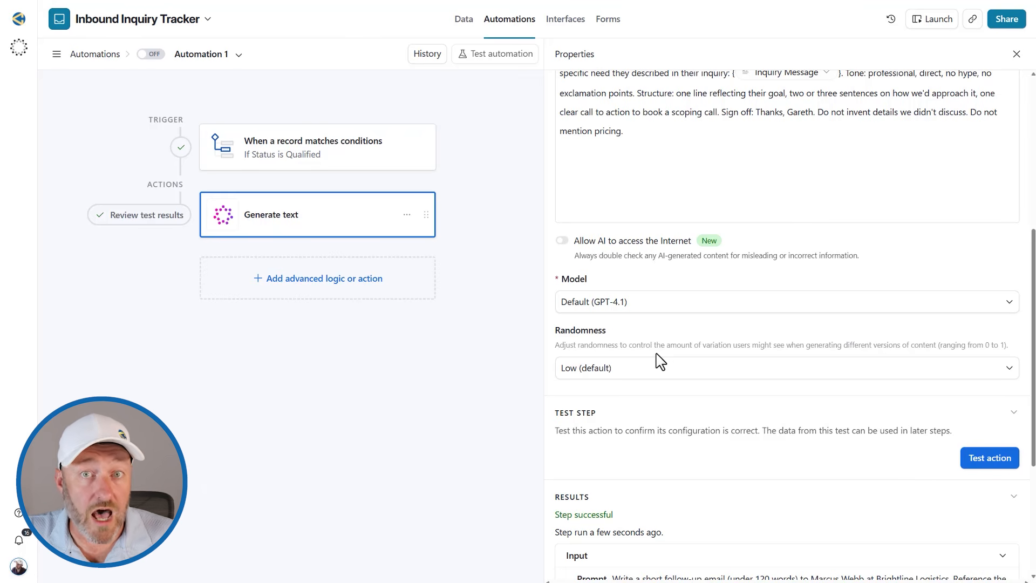
{"action": "scroll", "coordinate": [660, 362], "scroll_direction": "down", "scroll_amount": 5}
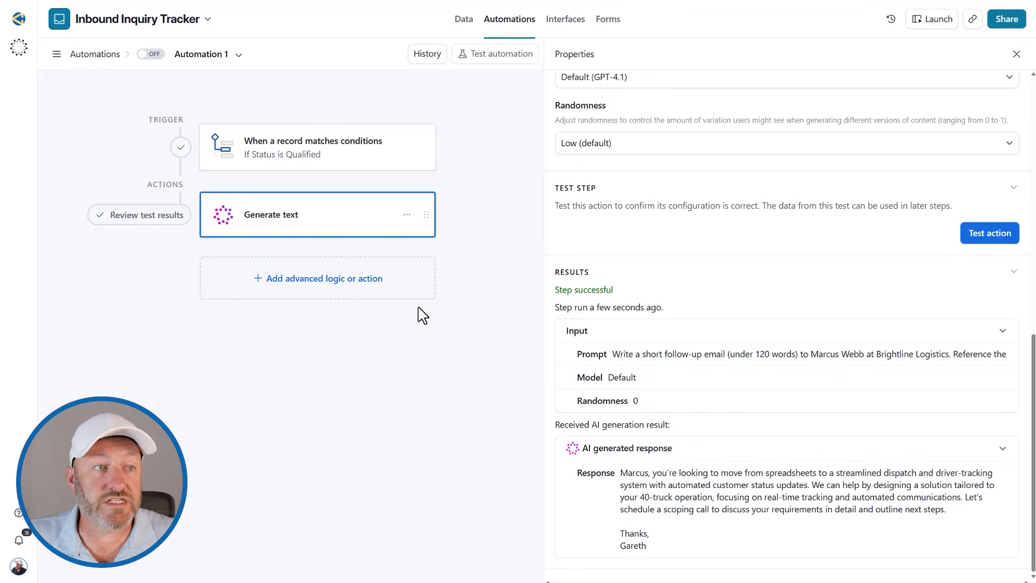
Browse the actions that can follow Generate text, including Gmail's Send email
{"action": "left_click", "coordinate": [309, 286]}
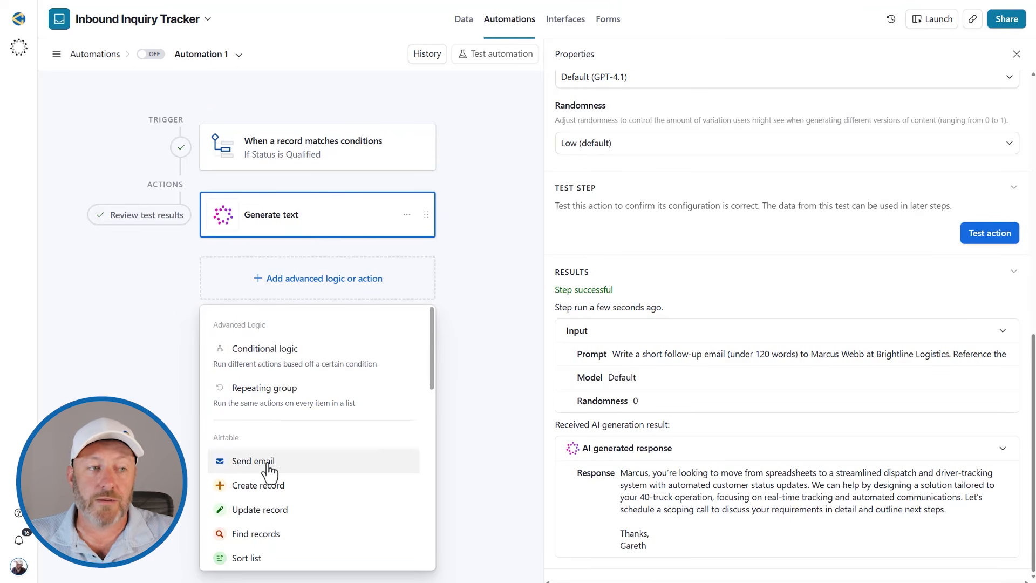
{"action": "scroll", "coordinate": [268, 472], "scroll_direction": "down", "scroll_amount": 3}
{"action": "mouse_move", "coordinate": [261, 537]}
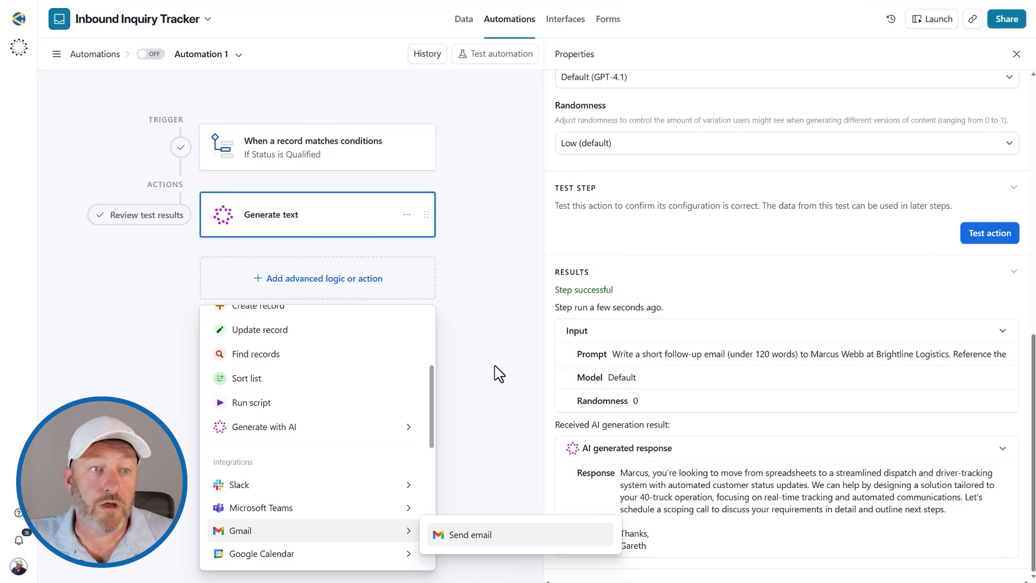
View the Status options for the Brightline Logistics inquiry in the Inquiries table and return to the automation
{"action": "left_click", "coordinate": [462, 22]}
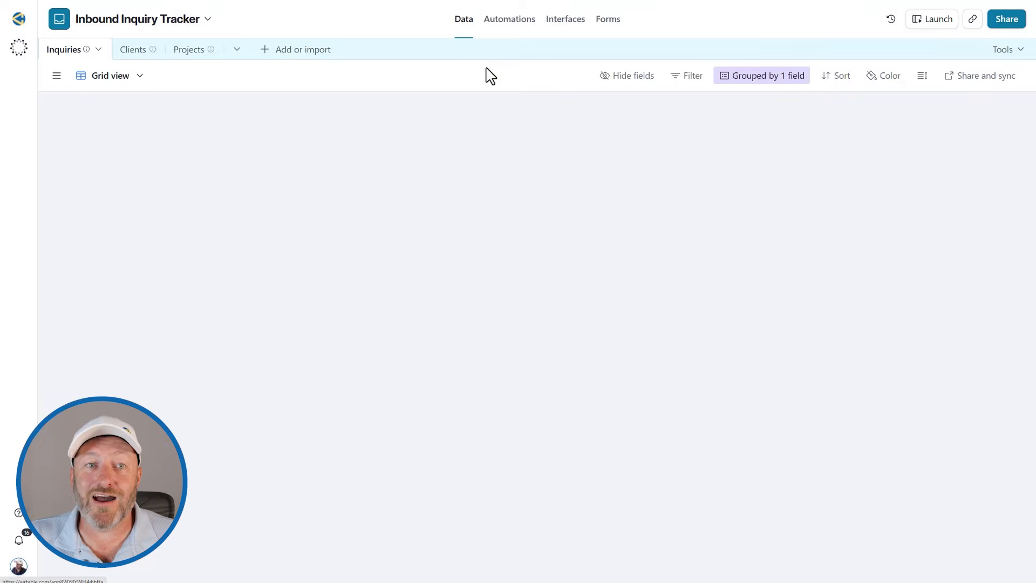
{"action": "left_click", "coordinate": [869, 314]}
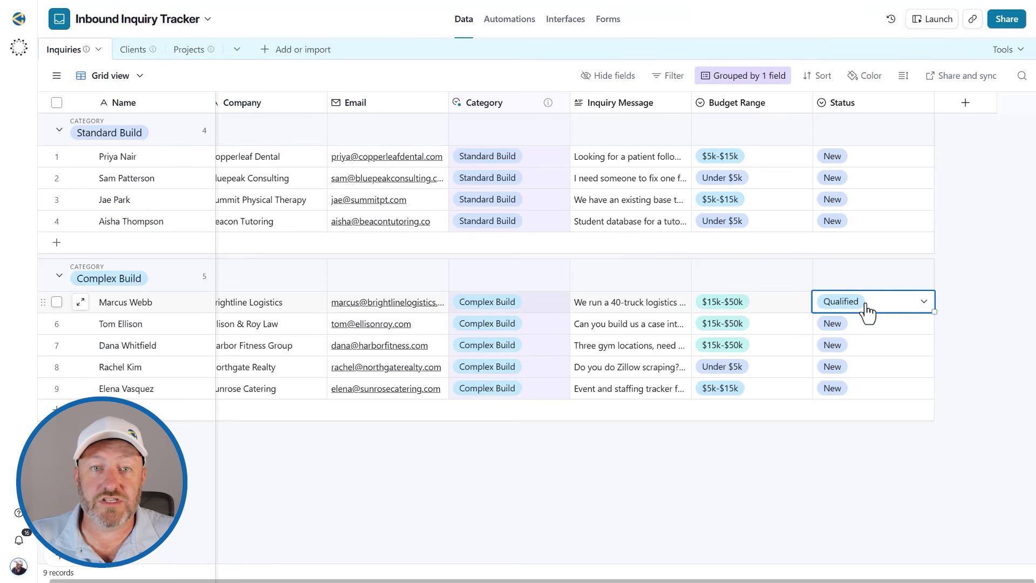
{"action": "left_click", "coordinate": [866, 313]}
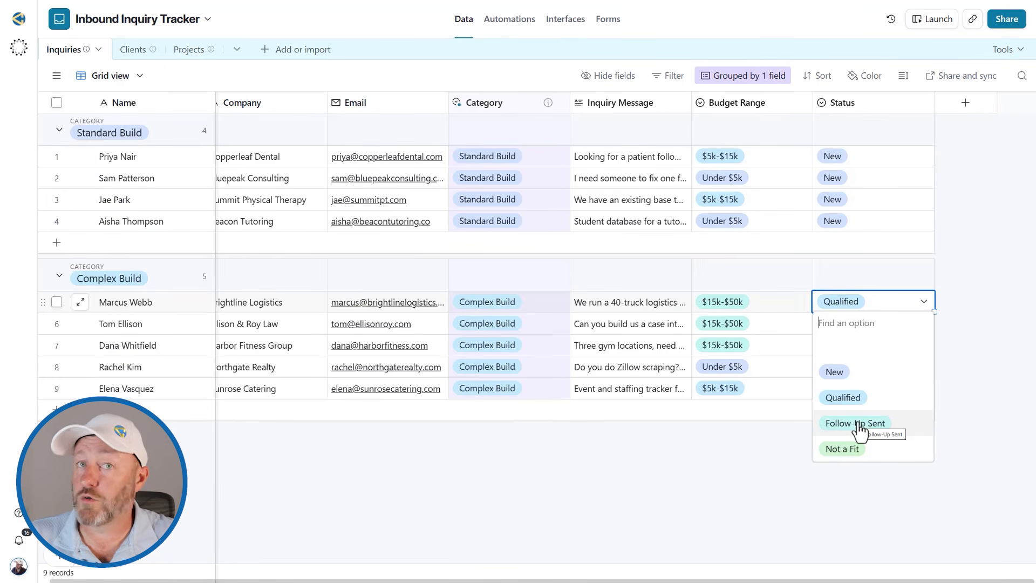
{"action": "left_click", "coordinate": [512, 24]}
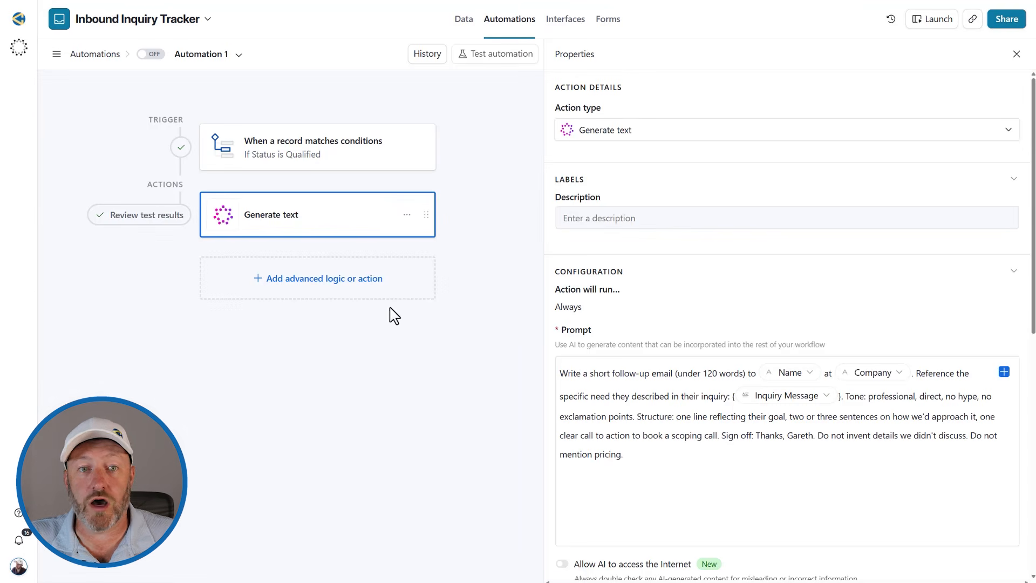
Review the trigger's configuration and look through the Generate with AI and integration actions available for the automation
{"action": "left_click", "coordinate": [332, 162]}
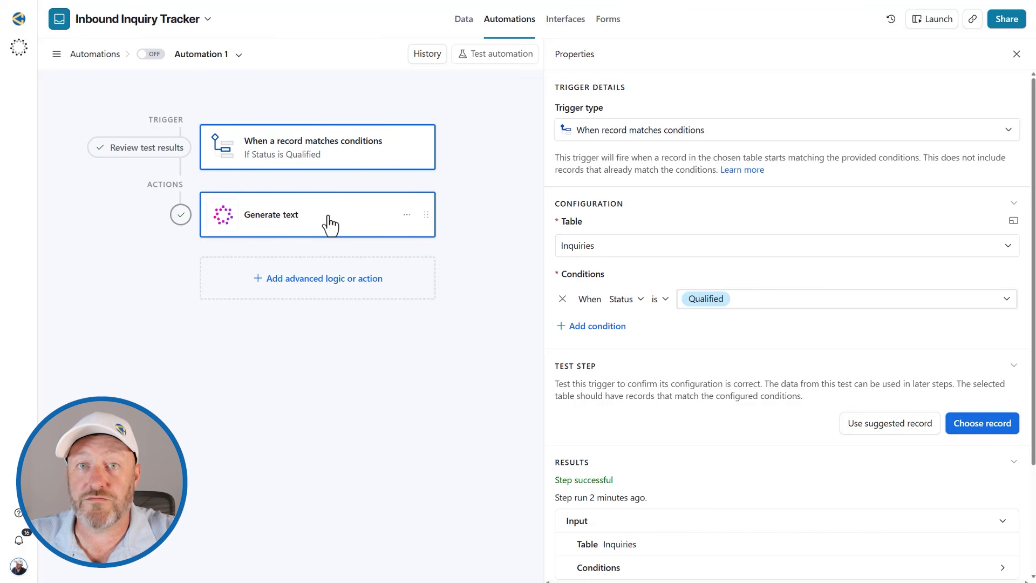
{"action": "left_click", "coordinate": [322, 280]}
{"action": "scroll", "coordinate": [294, 450], "scroll_direction": "down", "scroll_amount": 2}
{"action": "mouse_move", "coordinate": [289, 472]}
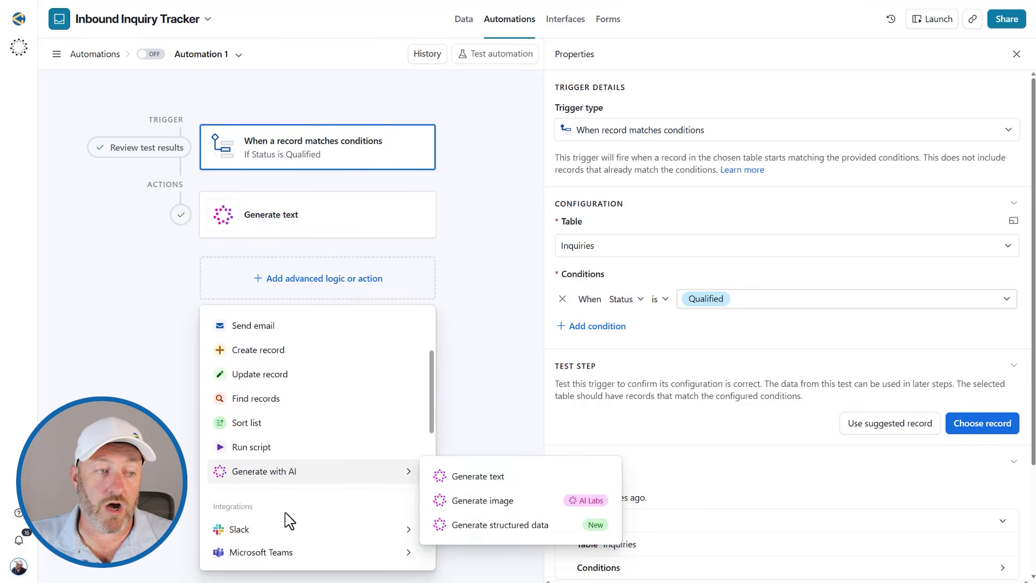
{"action": "scroll", "coordinate": [290, 521], "scroll_direction": "down", "scroll_amount": 3}
{"action": "mouse_move", "coordinate": [287, 522]}
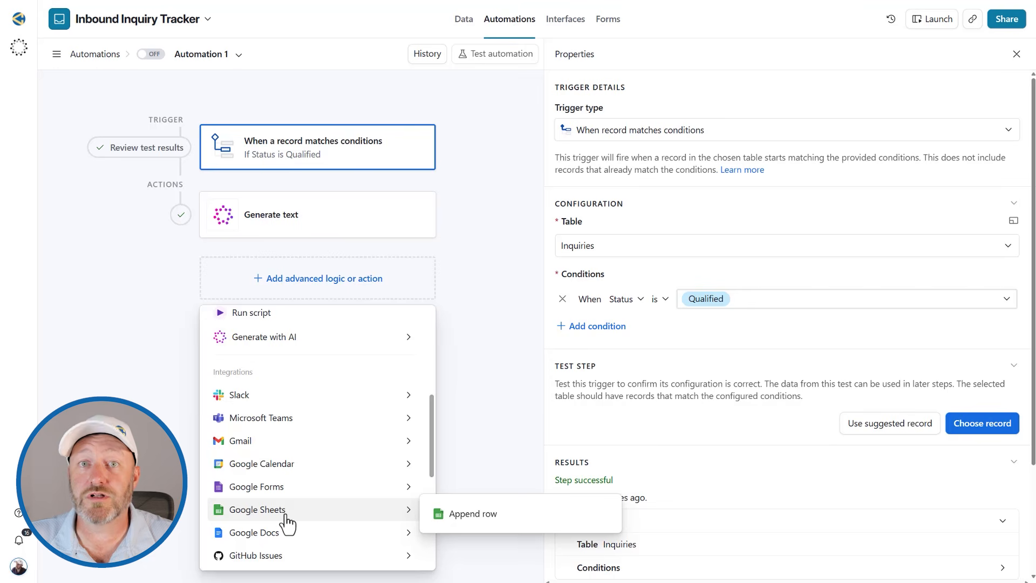
{"action": "mouse_move", "coordinate": [365, 468]}
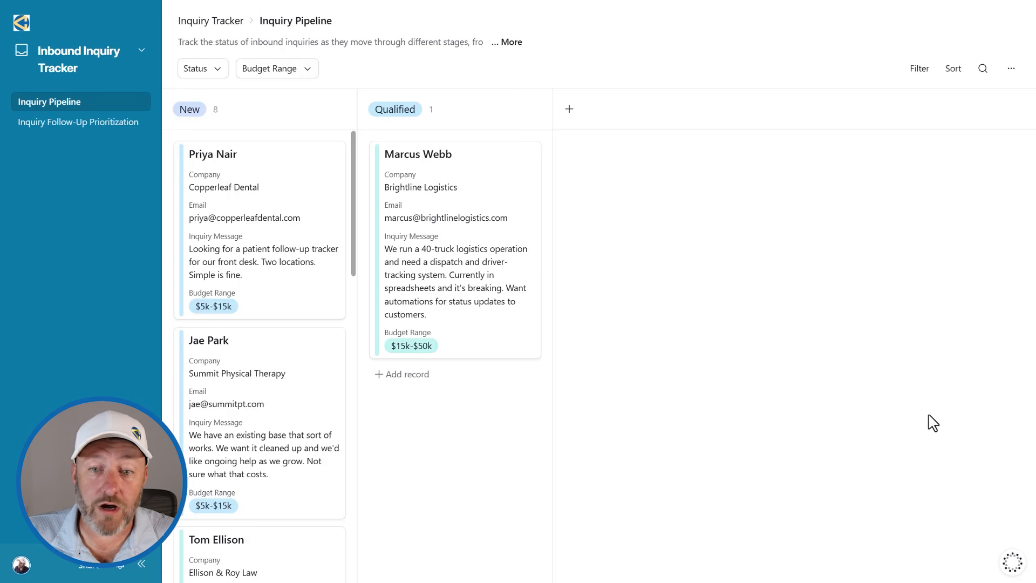
Ask the AI assistant in the Inquiry Pipeline interface: "Summarize this week's inquiries. Which three should I prioritize and why?"
{"action": "left_click", "coordinate": [1010, 566]}
{"action": "left_click", "coordinate": [786, 513]}
{"action": "type", "text": "Summarize this week's inquiries. Which three should I prioritize and why?"}
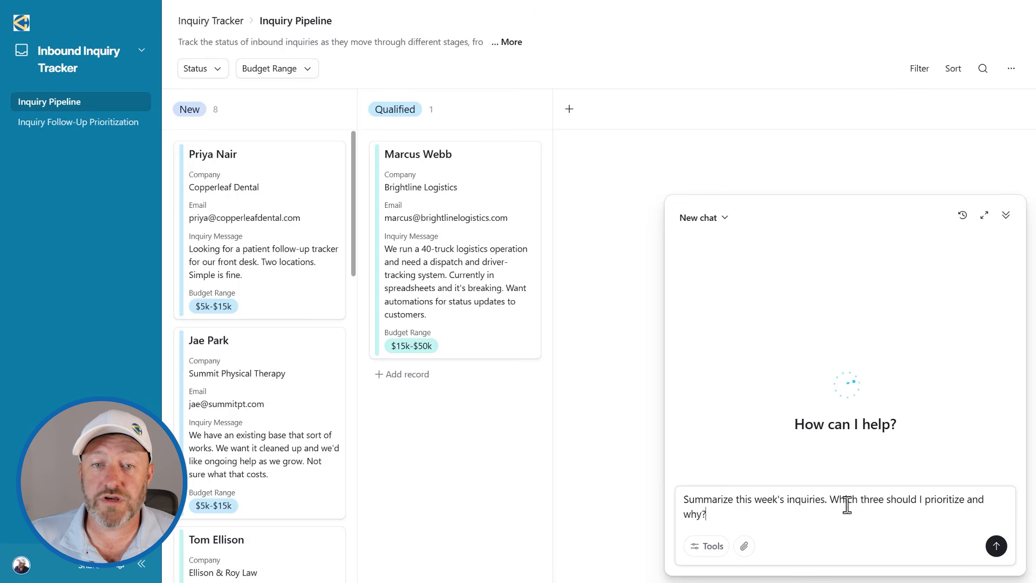
{"action": "left_click", "coordinate": [995, 545]}
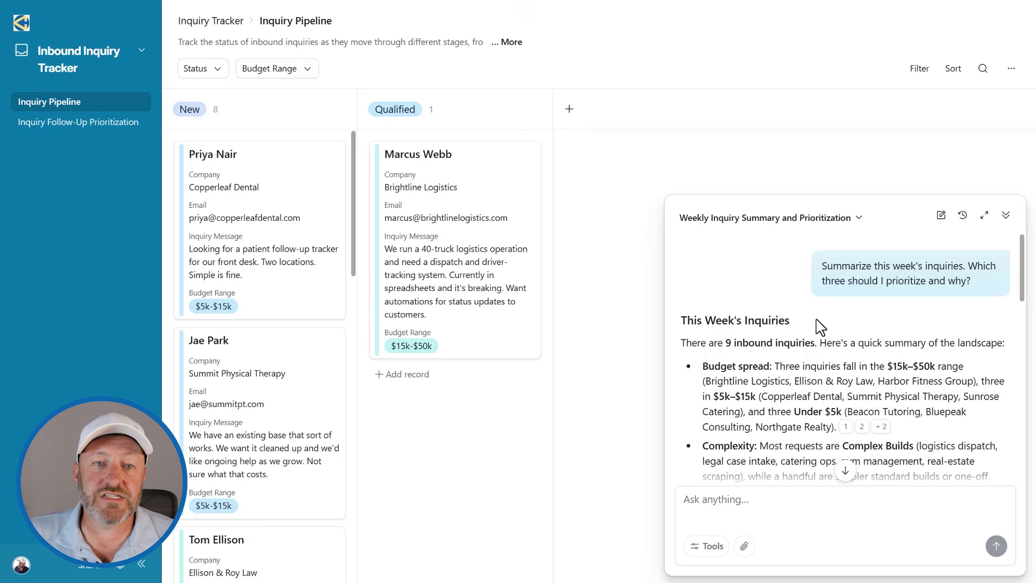
Read through the assistant's weekly inquiry summary, its Top 3 to Prioritize and the reasons given
{"action": "scroll", "coordinate": [802, 334], "scroll_direction": "down", "scroll_amount": 2}
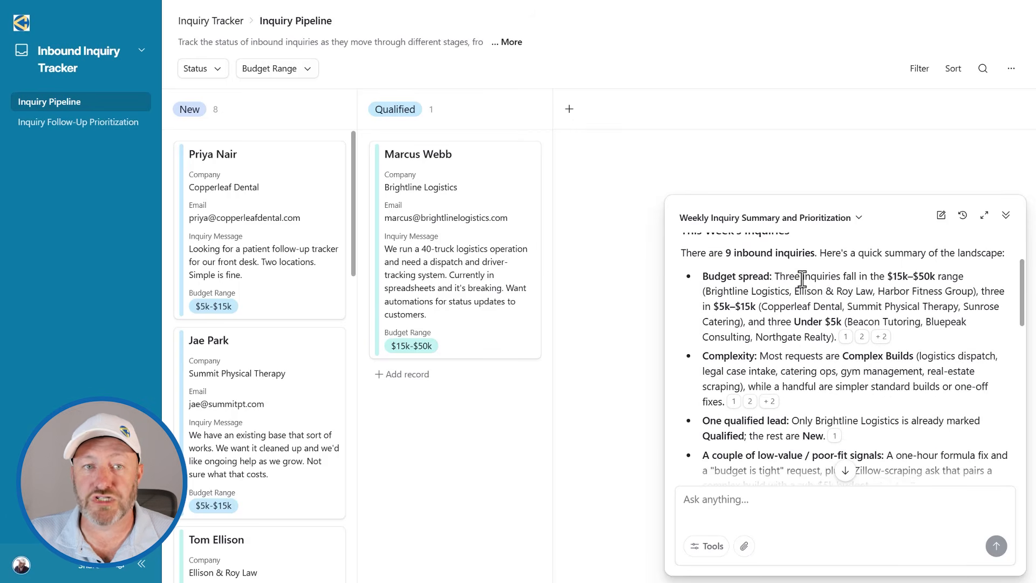
{"action": "scroll", "coordinate": [802, 273], "scroll_direction": "down", "scroll_amount": 1}
{"action": "scroll", "coordinate": [777, 330], "scroll_direction": "down", "scroll_amount": 1}
{"action": "scroll", "coordinate": [746, 326], "scroll_direction": "down", "scroll_amount": 1}
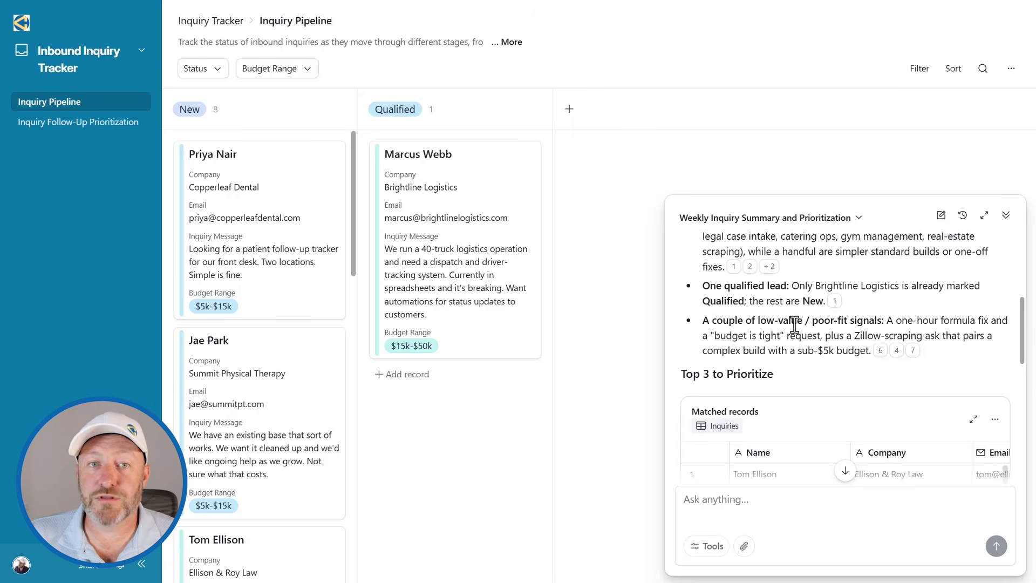
{"action": "scroll", "coordinate": [849, 324], "scroll_direction": "down", "scroll_amount": 3}
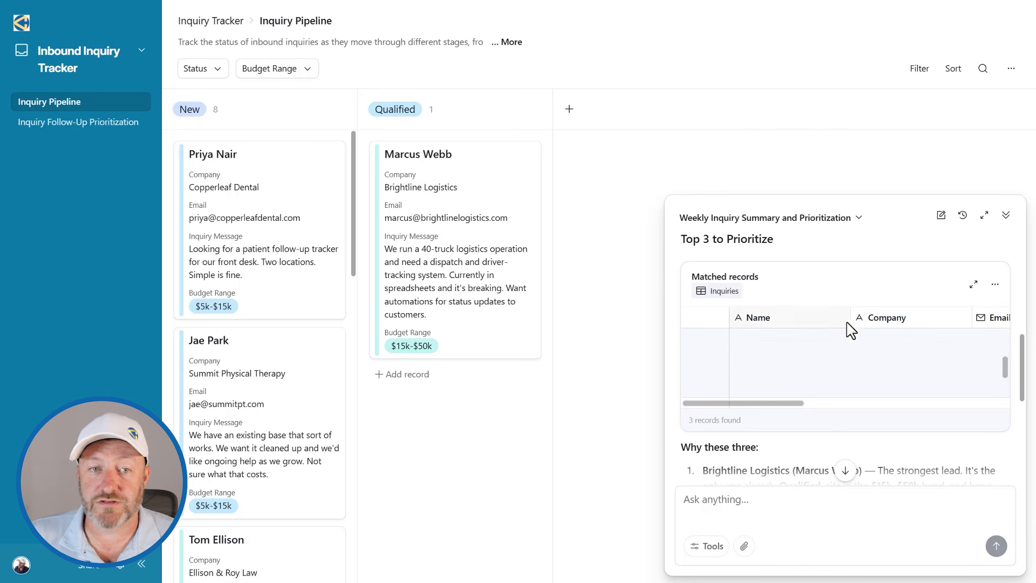
{"action": "left_click", "coordinate": [846, 467]}
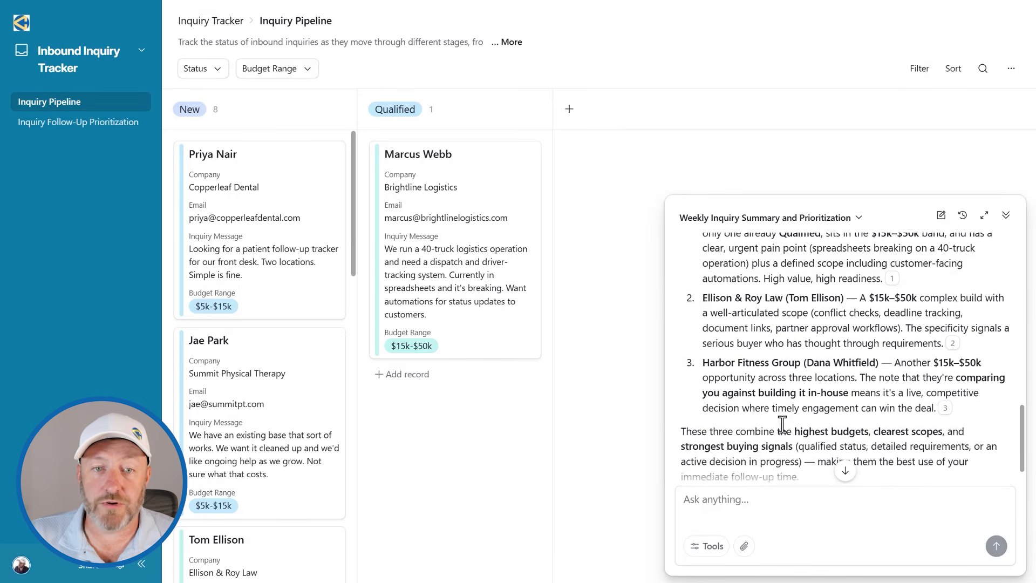
Expand the assistant chat to full size and examine the matched records table and the reasoning beneath it
{"action": "left_click", "coordinate": [984, 215]}
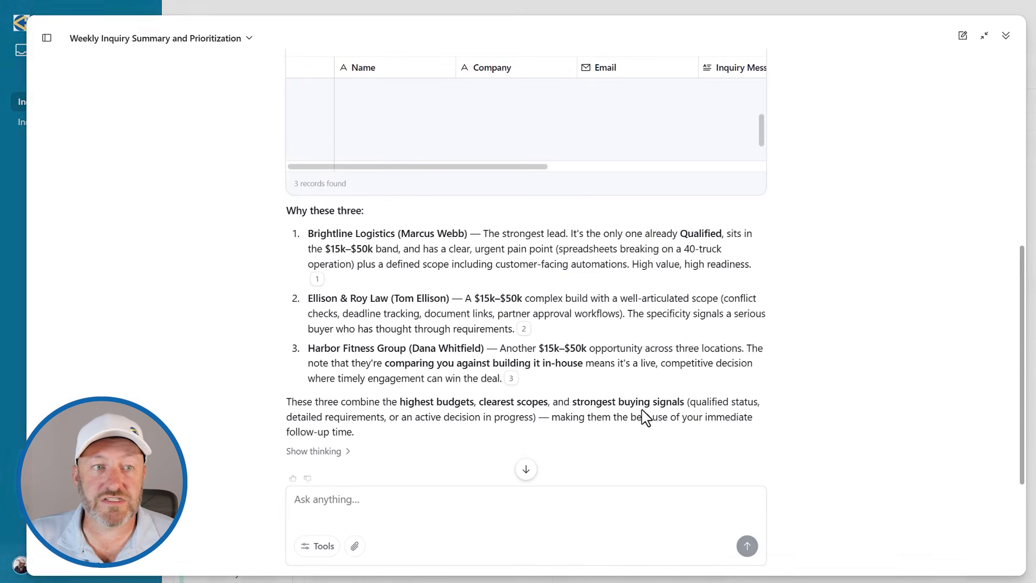
{"action": "scroll", "coordinate": [515, 299], "scroll_direction": "up", "scroll_amount": 5}
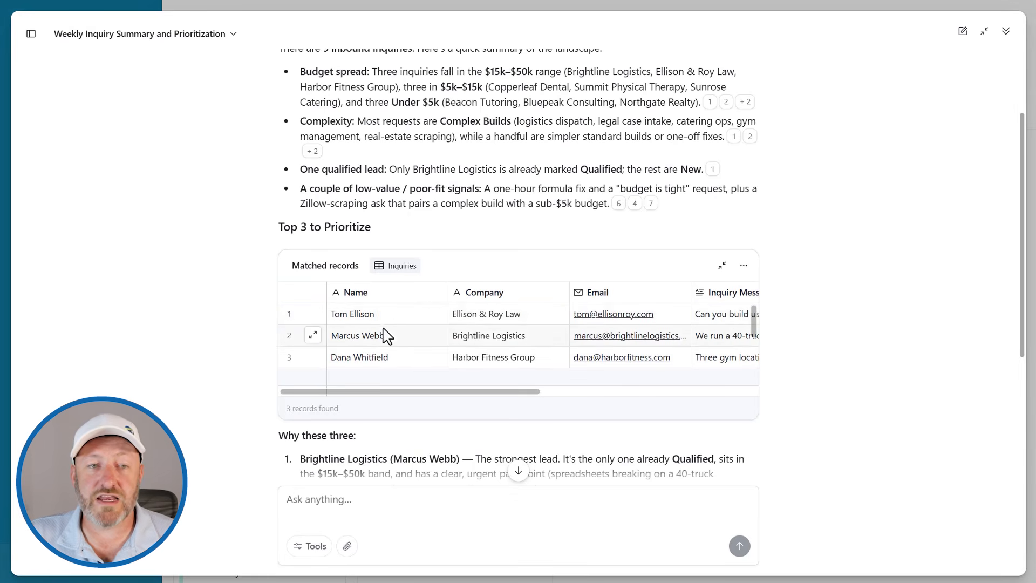
{"action": "scroll", "coordinate": [693, 316], "scroll_direction": "right", "scroll_amount": 3}
{"action": "left_click", "coordinate": [691, 315]}
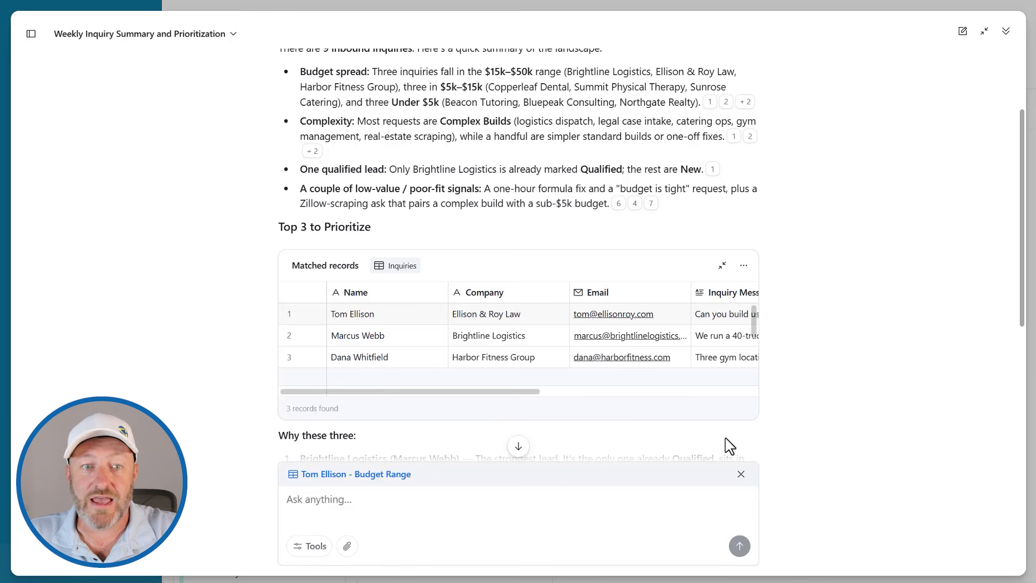
{"action": "scroll", "coordinate": [724, 442], "scroll_direction": "down", "scroll_amount": 5}
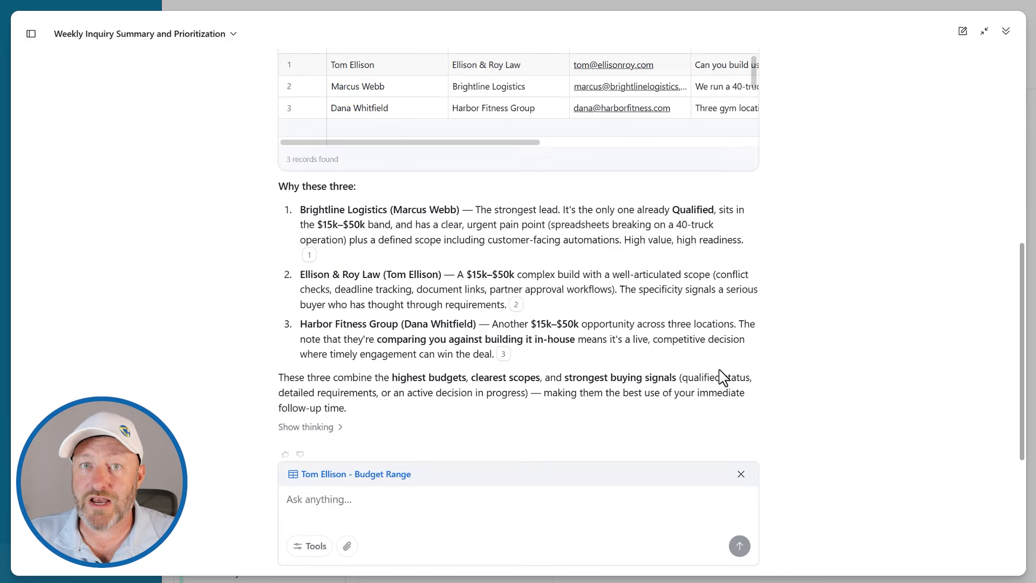